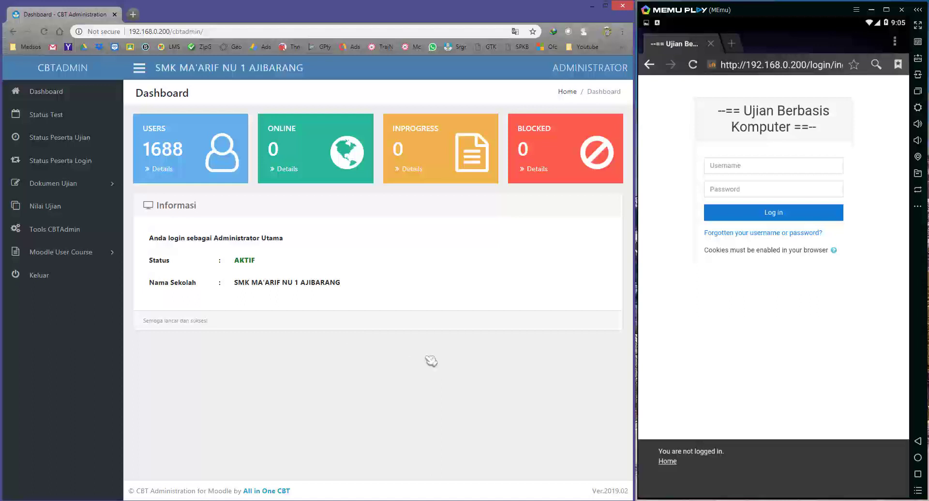
Log in to the Moodle exam site in the emulator with the student's number and password.
click(712, 339)
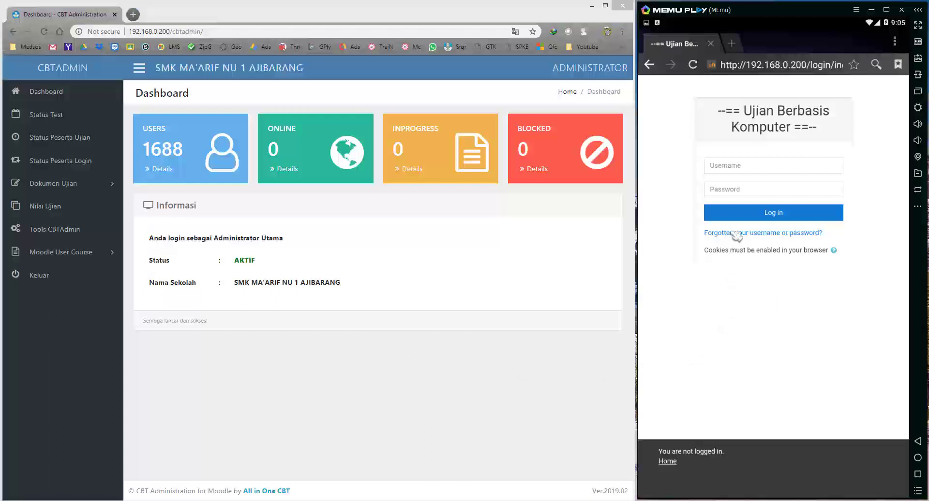
click(732, 169)
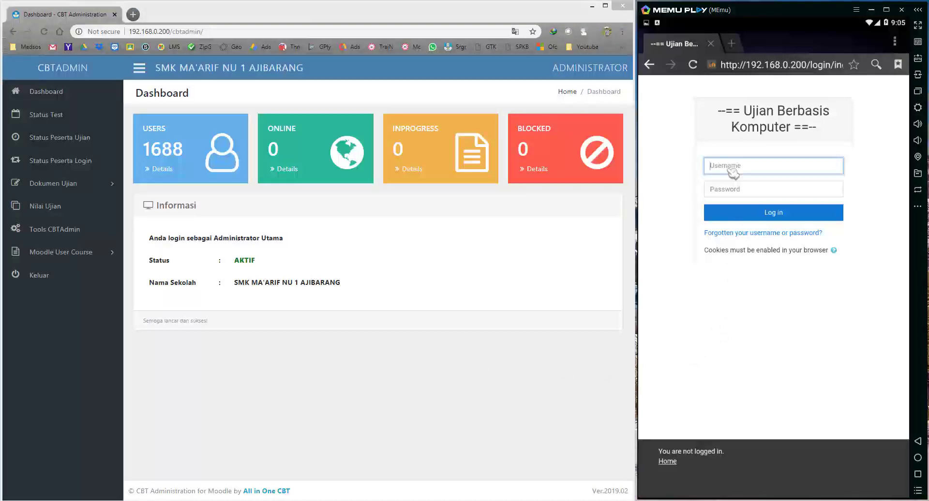
text(1810827)
click(721, 193)
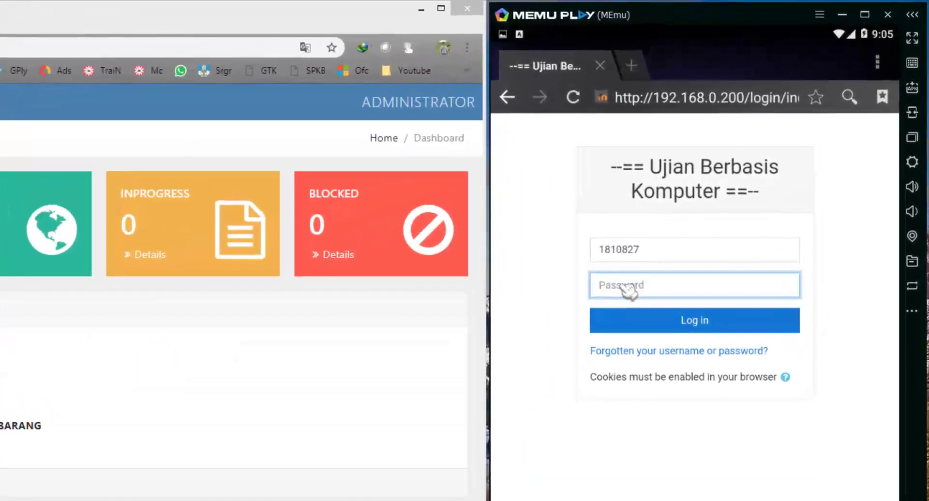
text(****)
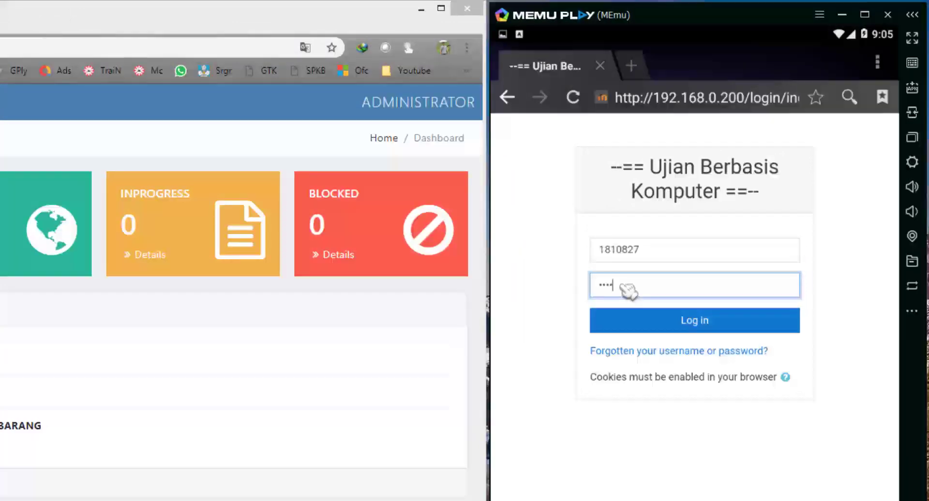
key(Return)
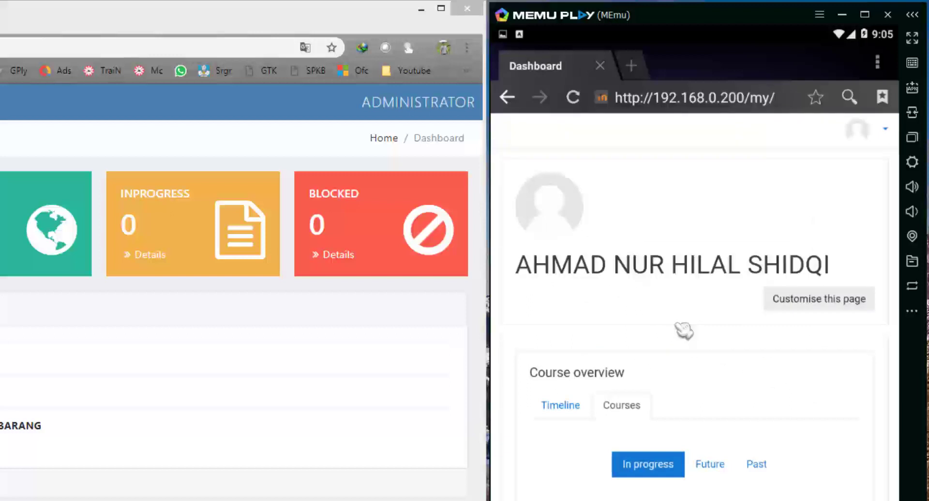
scroll(704, 336, down, 2)
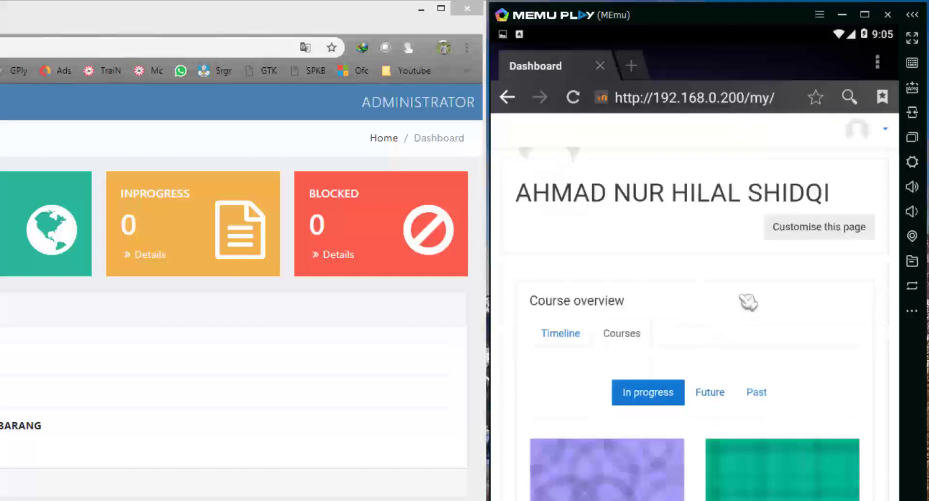
drag(748, 302, 742, 215)
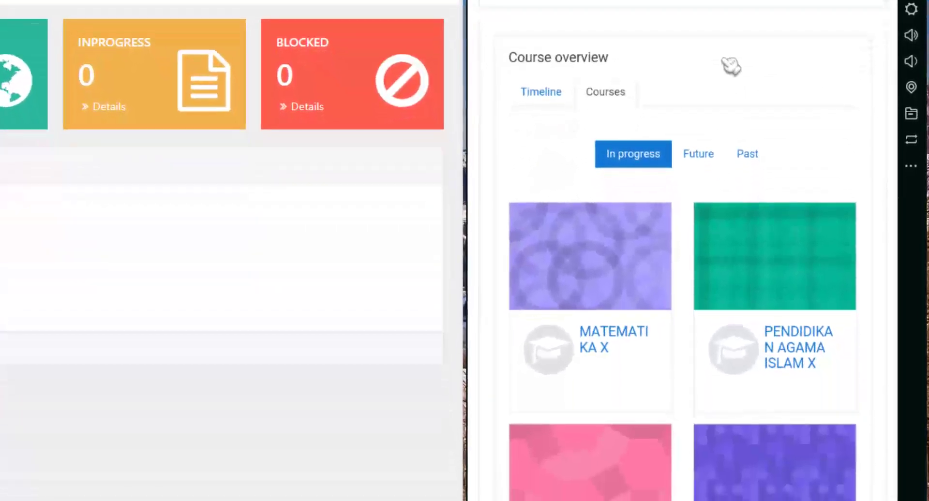
drag(733, 108, 733, 91)
drag(731, 50, 742, 141)
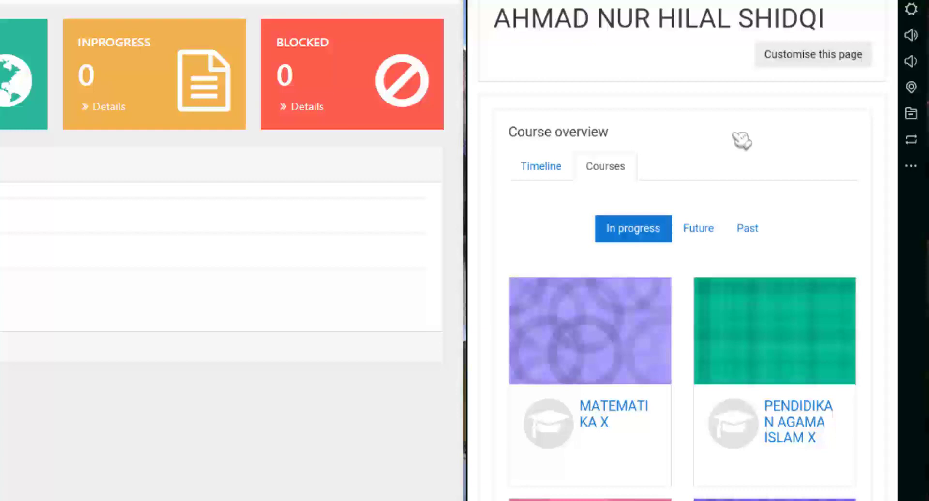
scroll(742, 141, down, 2)
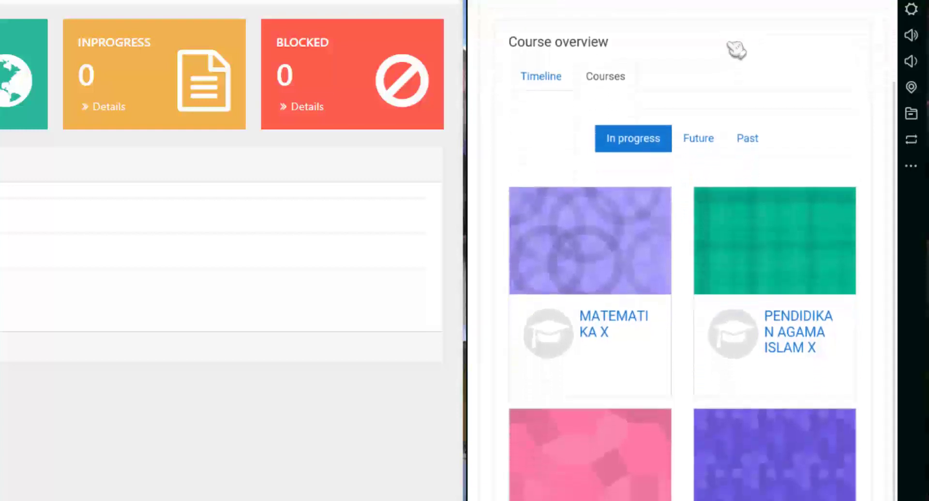
drag(740, 69, 742, 4)
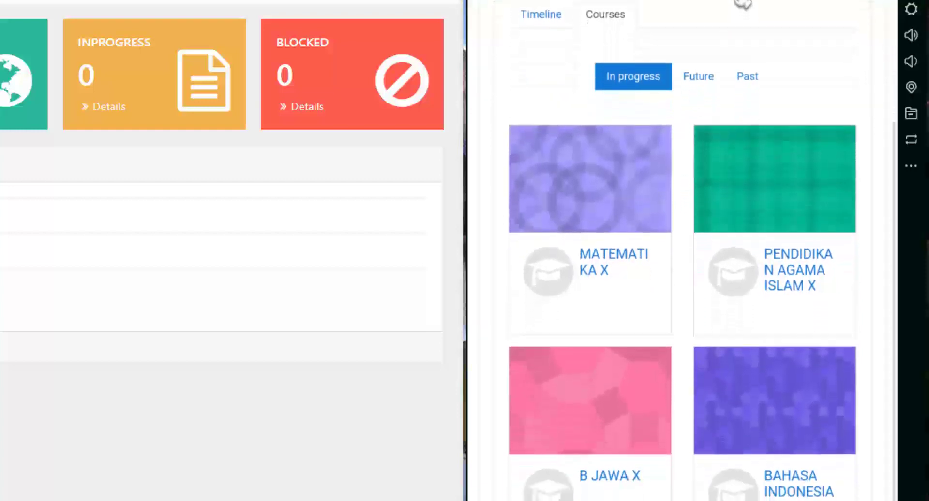
drag(848, 79, 842, 50)
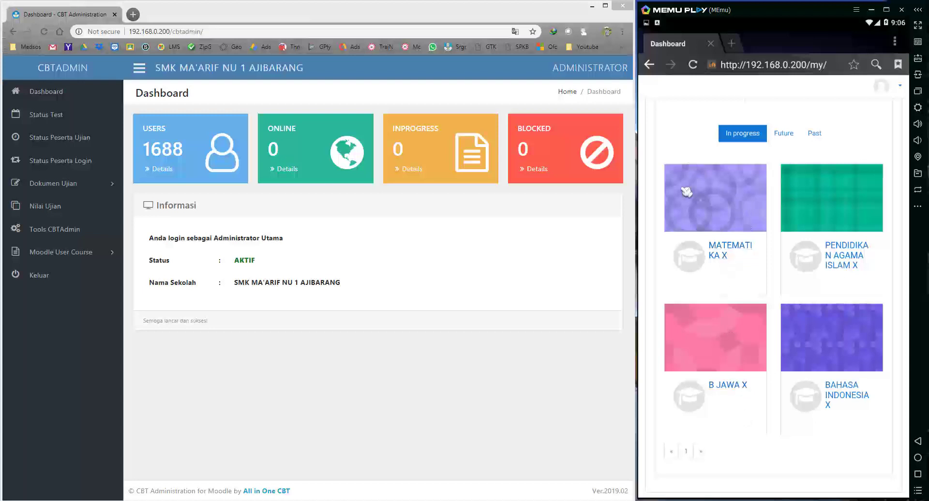
drag(685, 141, 693, 267)
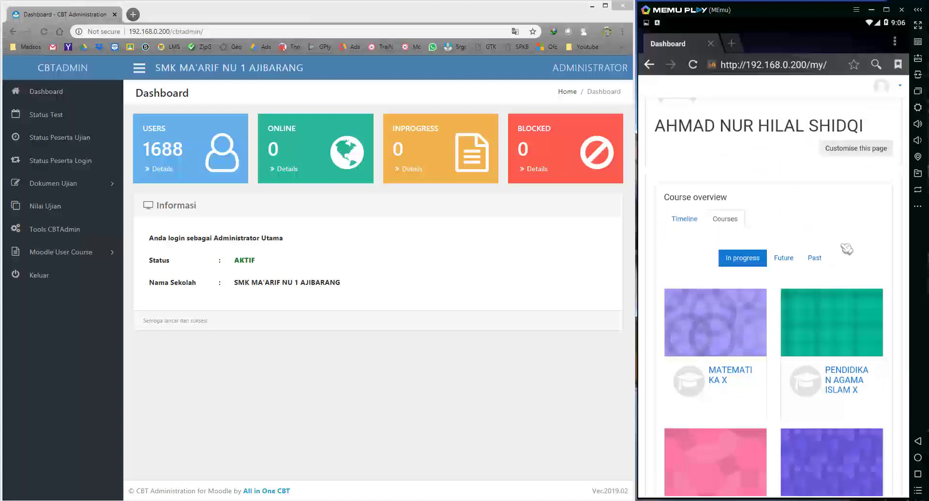
drag(844, 222, 841, 193)
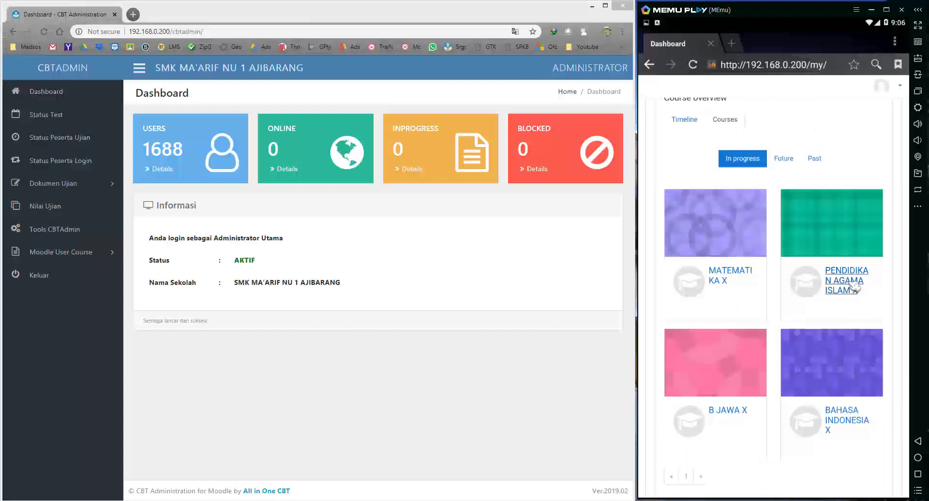
Open the MATEMATIKA X quiz and start an attempt, reaching the quiz password prompt.
click(744, 275)
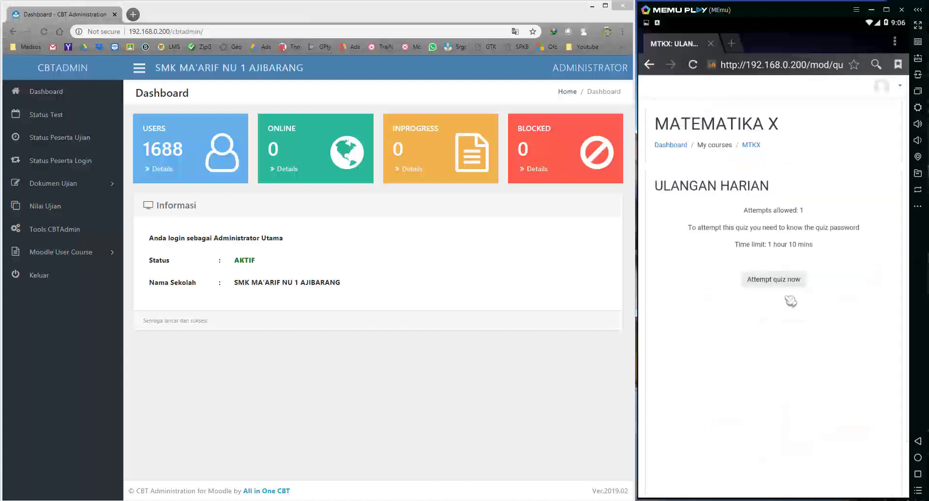
click(789, 285)
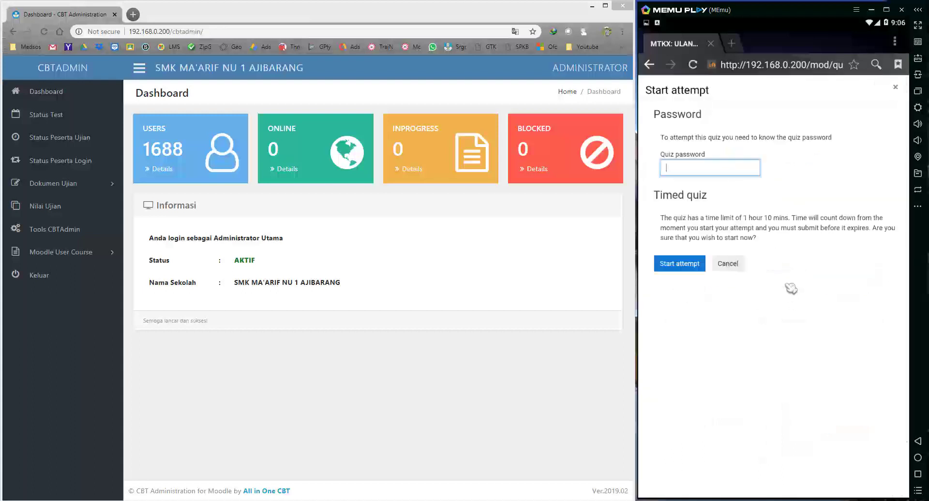
click(692, 173)
Copy the current exam token from CBTAdmin's Status Test page and paste it to start the attempt.
click(361, 376)
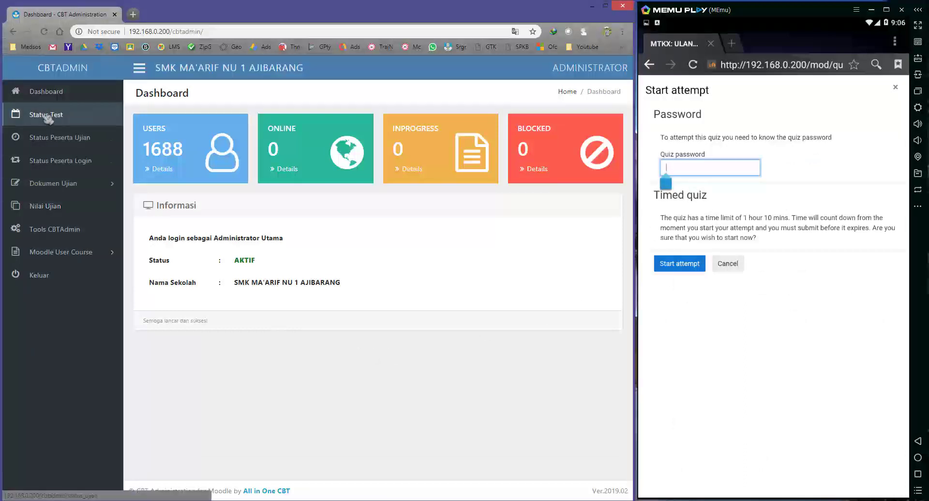
click(47, 116)
double_click(164, 228)
key(ctrl+c)
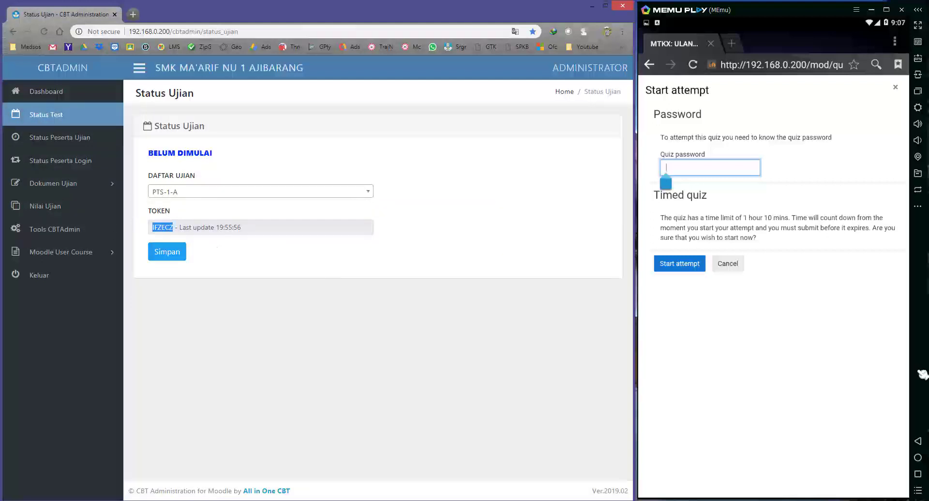
click(779, 267)
key(ctrl+v)
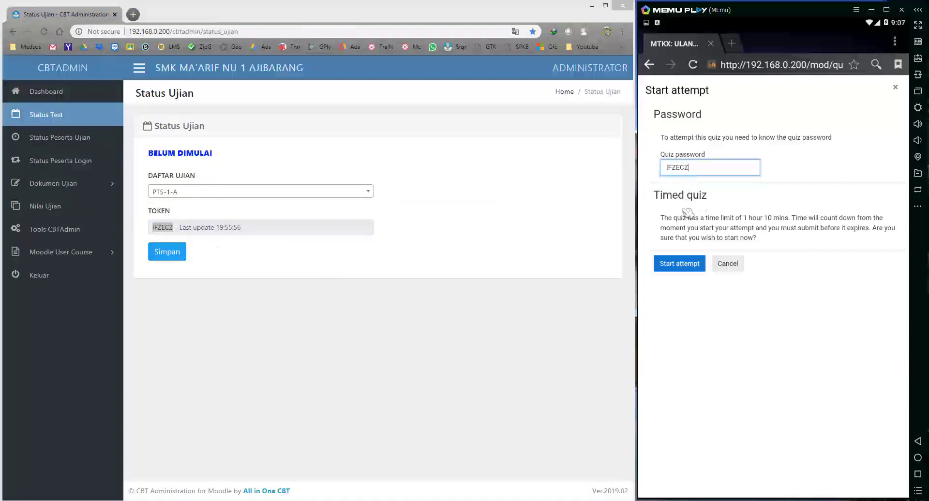
click(685, 265)
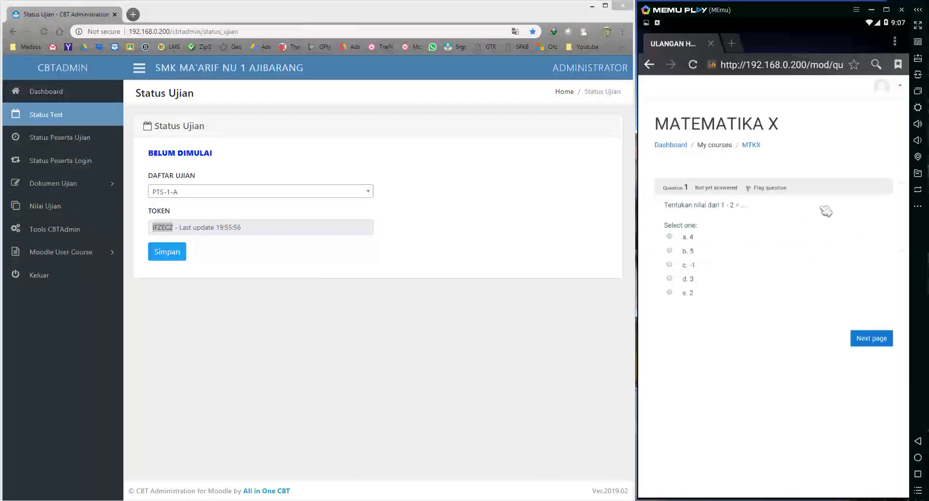
click(894, 90)
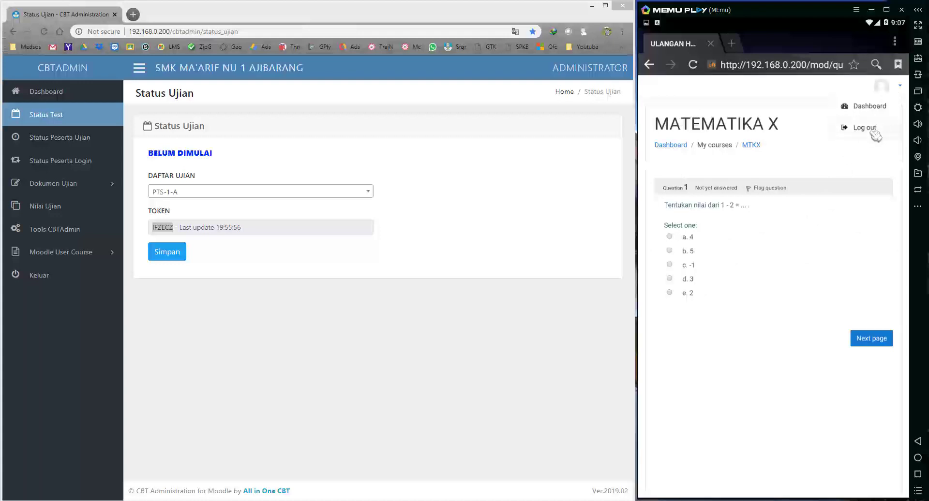
Log the first student out and clear the pasted text from the username field.
click(874, 131)
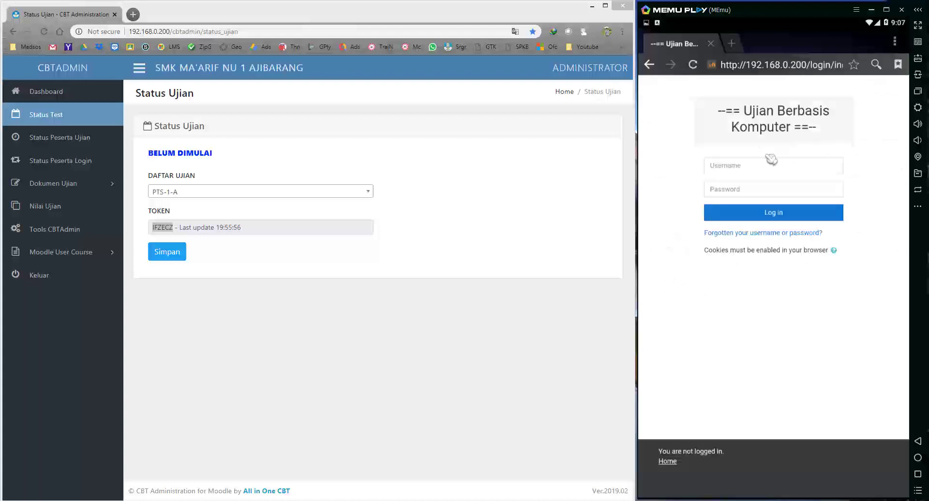
click(739, 165)
key(ctrl+v)
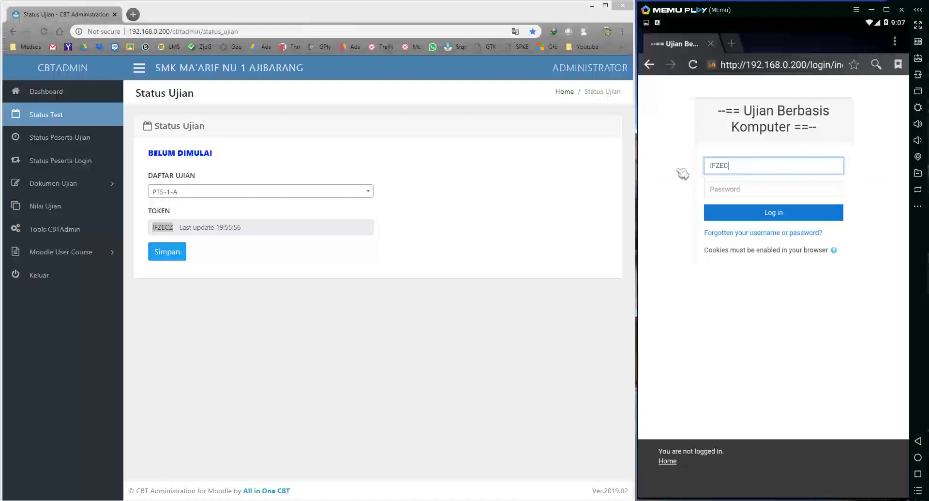
key(BackSpace)
key(BackSpace)
key(BackSpace)
key(BackSpace)
key(BackSpace)
key(BackSpace)
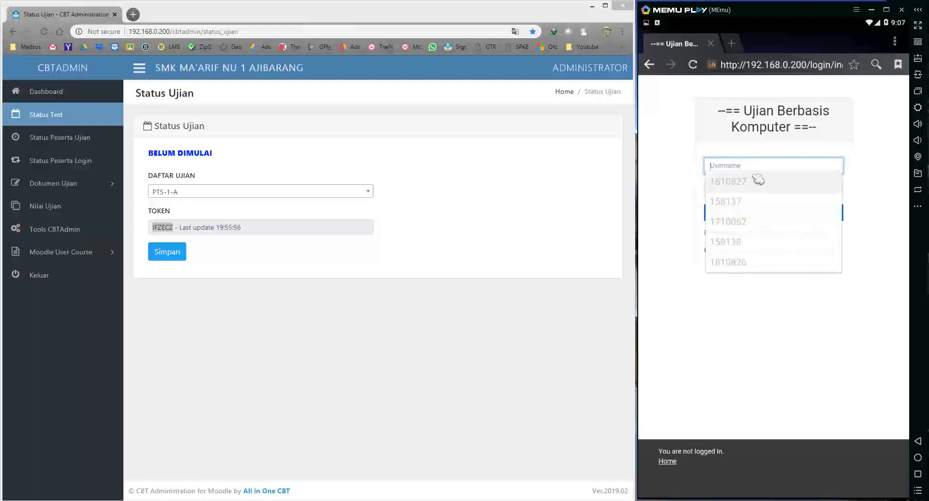
Sign in as a different saved student account and scroll down the dashboard's course list.
click(745, 180)
key(BackSpace)
text(810828)
key(Tab)
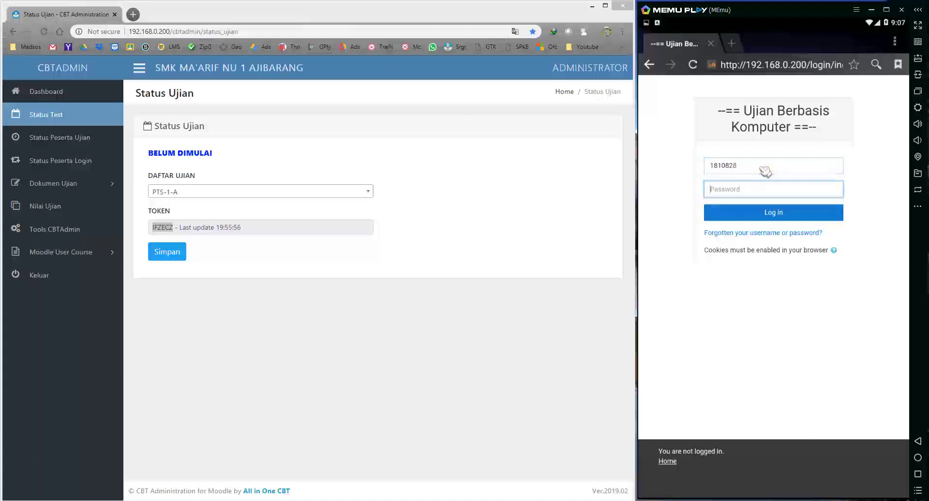
text(1234)
key(Return)
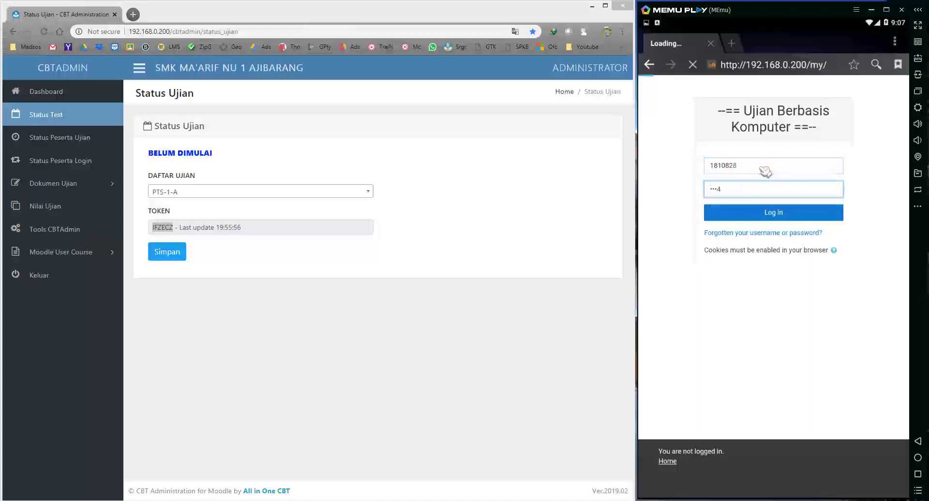
scroll(839, 204, down, 1)
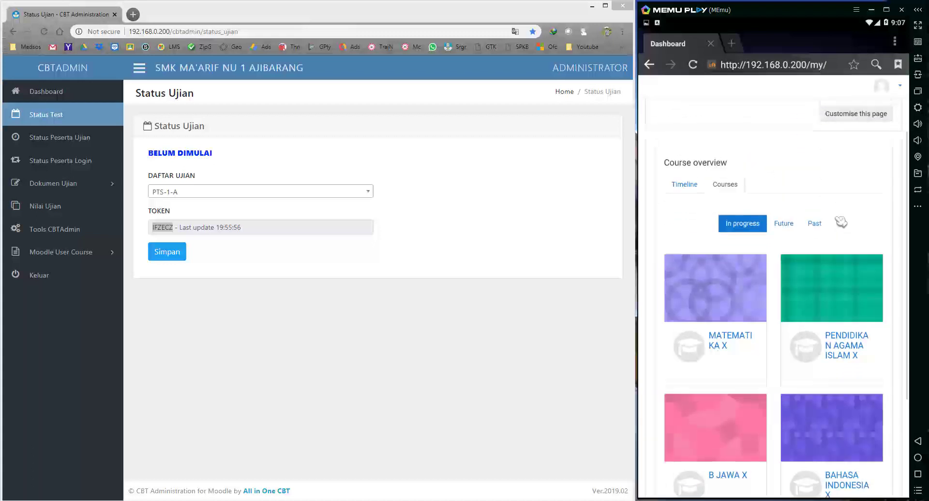
scroll(847, 203, down, 1)
scroll(850, 202, down, 1)
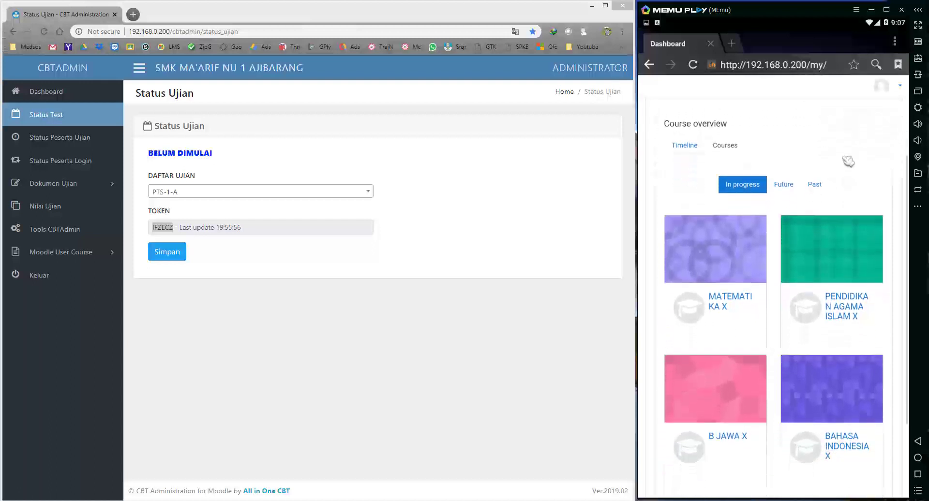
Start the PENDIDIKAN AGAMA ISLAM X quiz, replacing the wrong quiz password with the exam token.
click(855, 297)
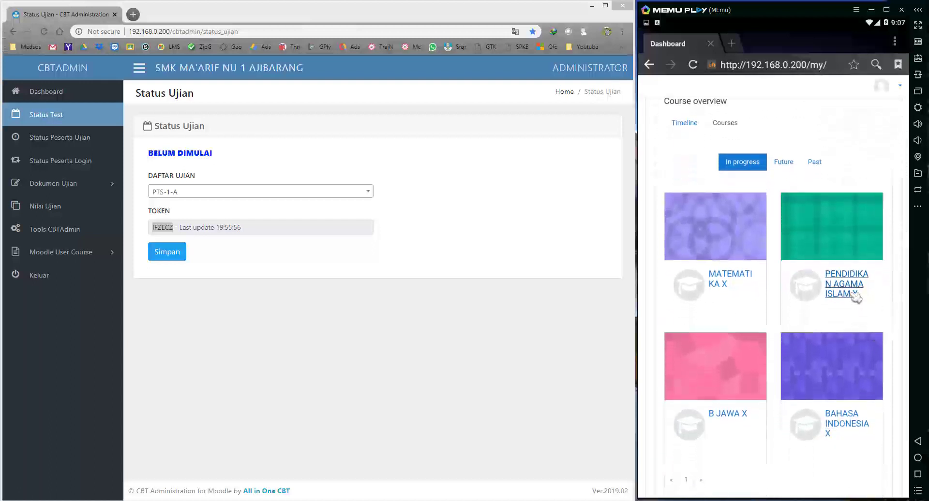
click(794, 281)
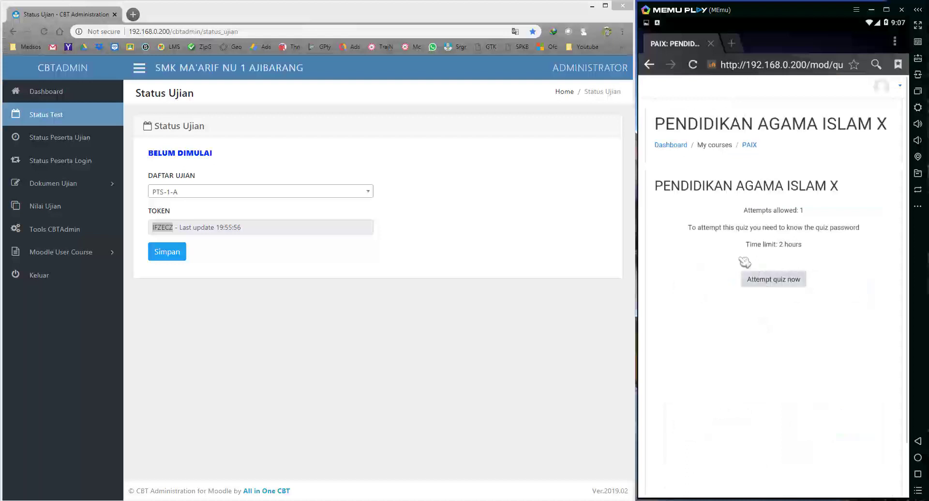
click(687, 169)
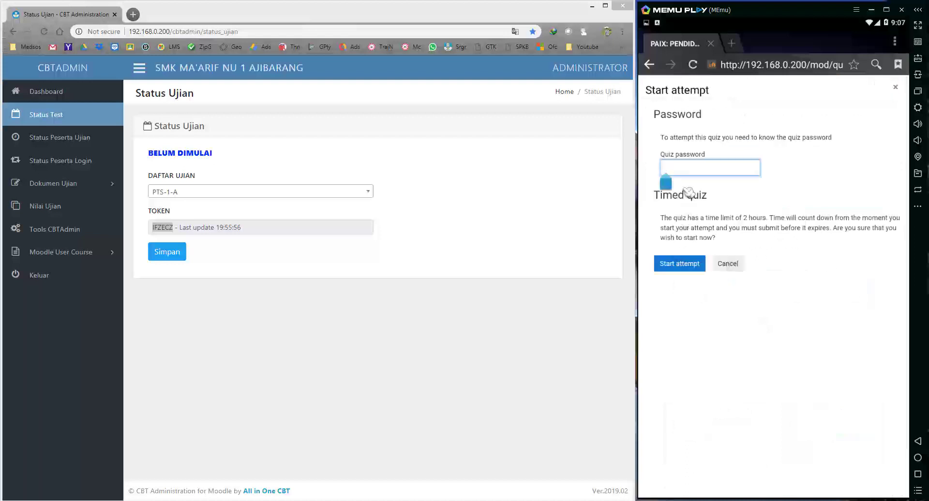
text(1234)
key(Return)
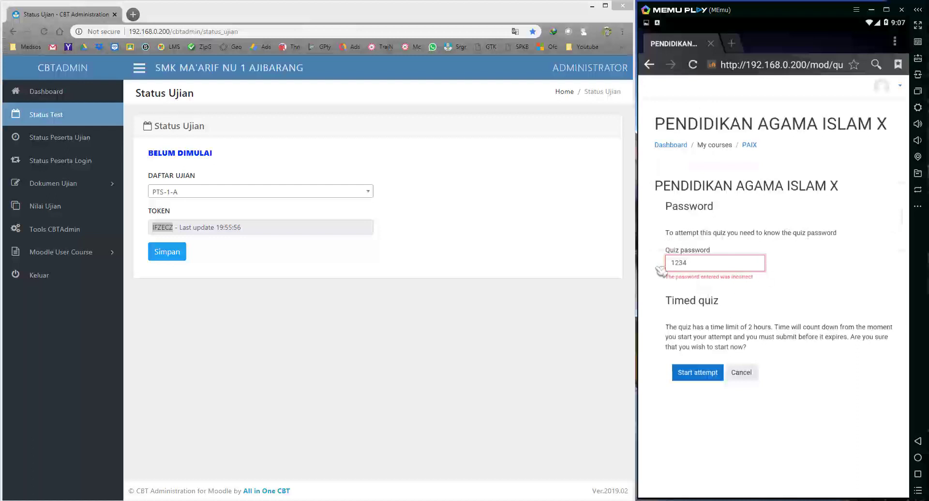
click(692, 263)
key(BackSpace)
key(BackSpace)
key(BackSpace)
key(BackSpace)
text(IFZECZ)
key(Return)
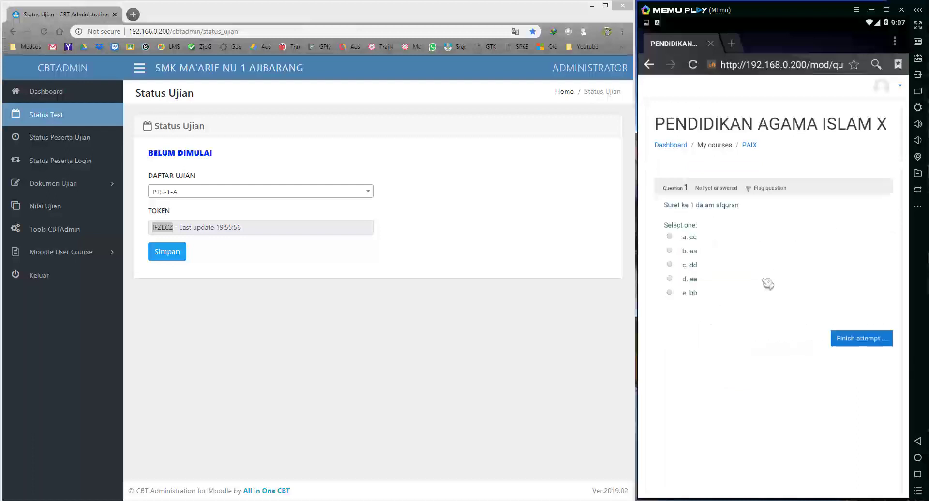
Answer question 1 with 'd. ee', then log out and confirm leaving the quiz page.
click(689, 279)
click(891, 89)
click(877, 126)
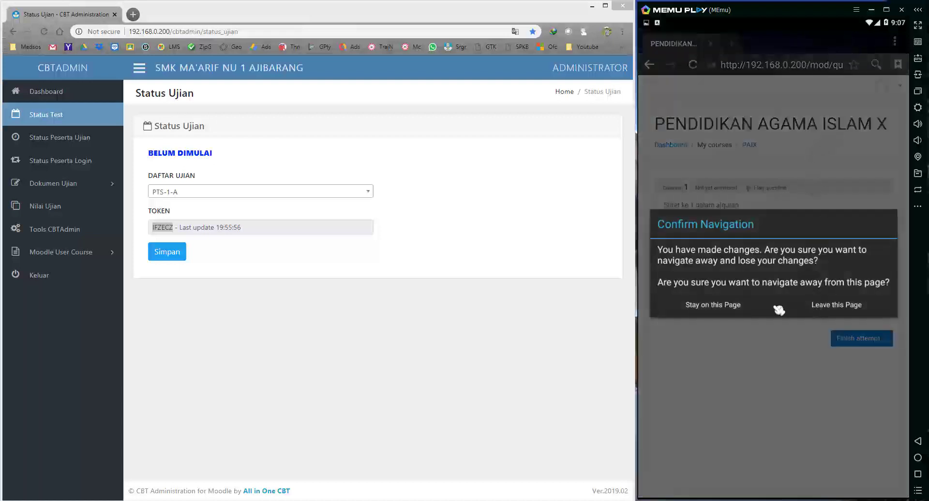
click(716, 310)
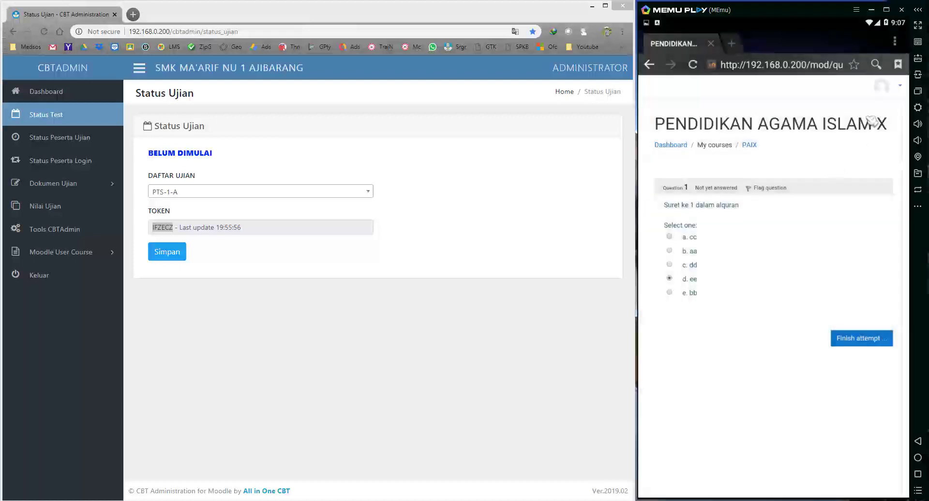
click(891, 91)
click(878, 126)
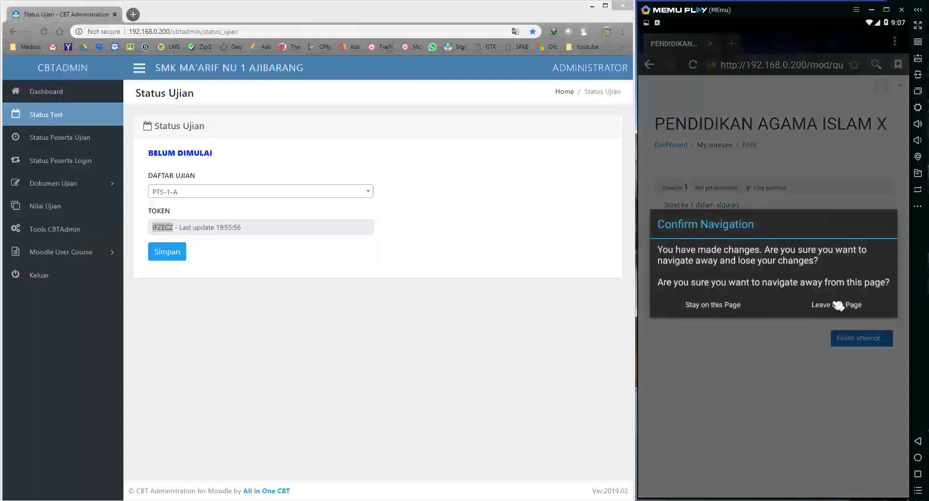
click(838, 307)
click(754, 167)
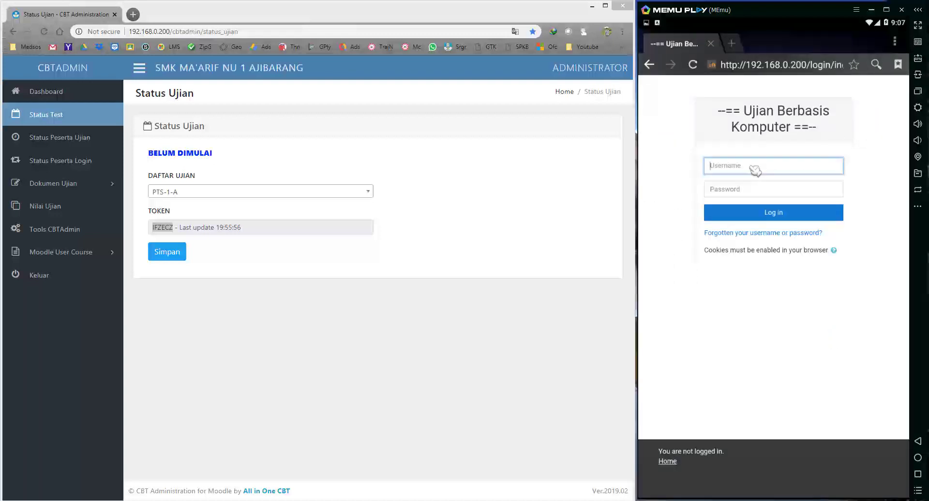
Log in as another saved student account, adjusting the username's last digit.
click(753, 185)
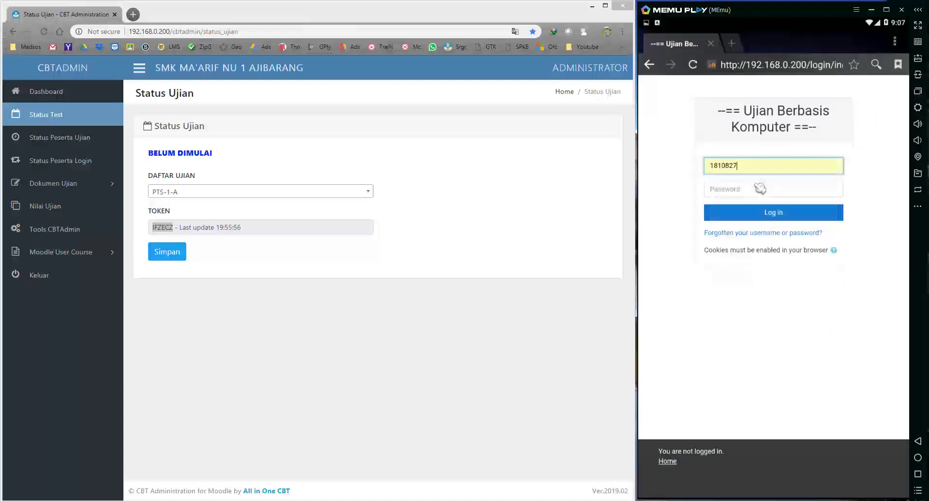
key(BackSpace)
text(9)
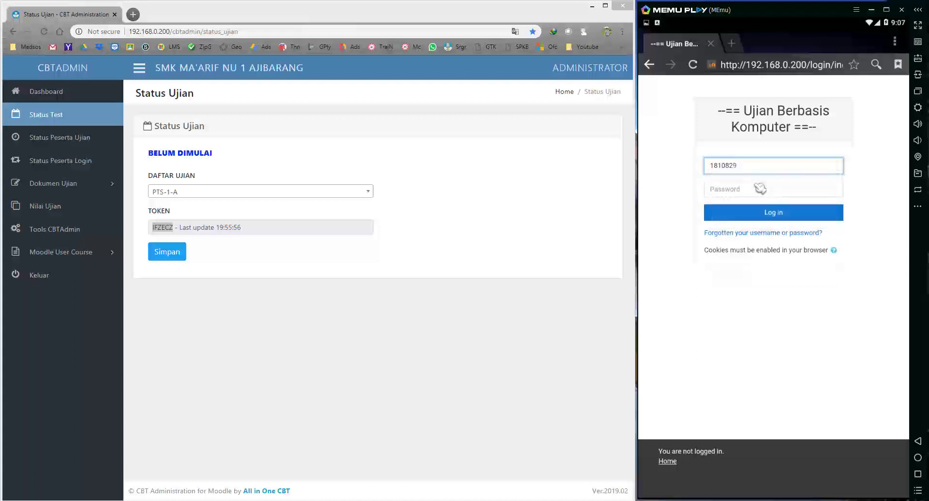
click(759, 189)
text(1234)
key(Return)
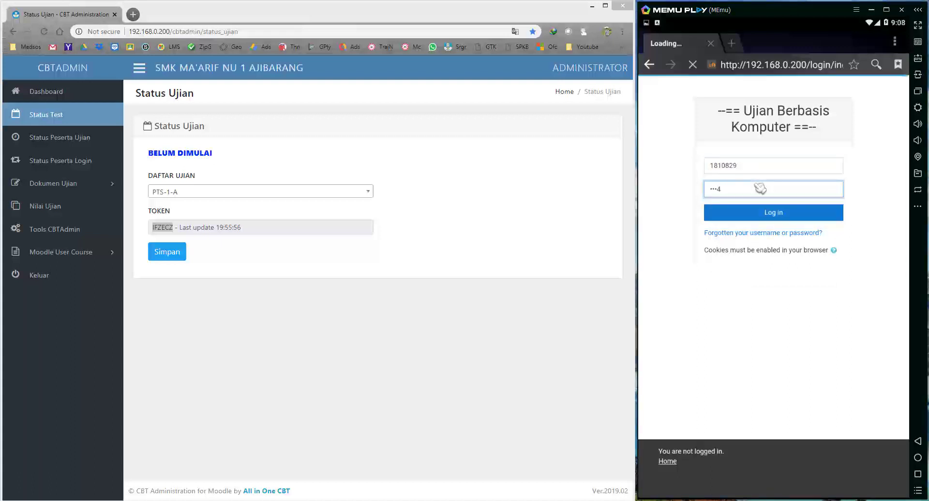
drag(858, 255, 856, 152)
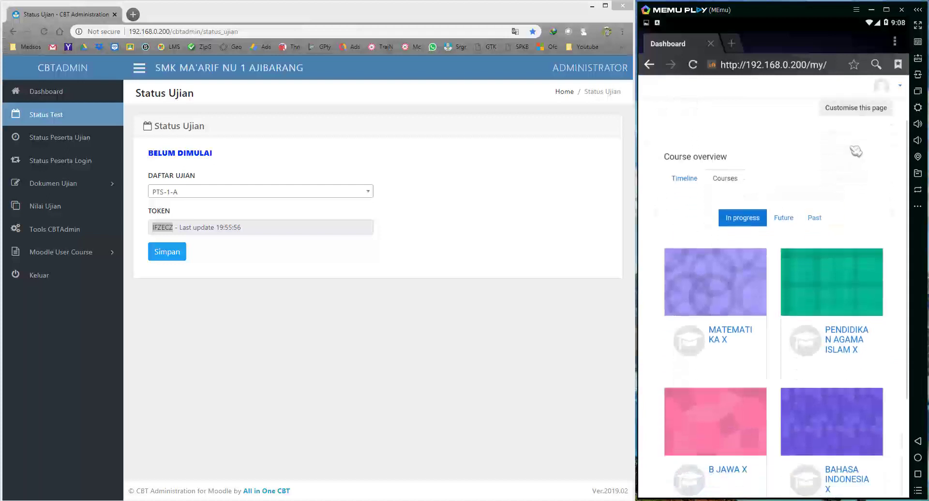
Open the B JAWA X quiz and start an attempt using the pasted exam token.
click(729, 401)
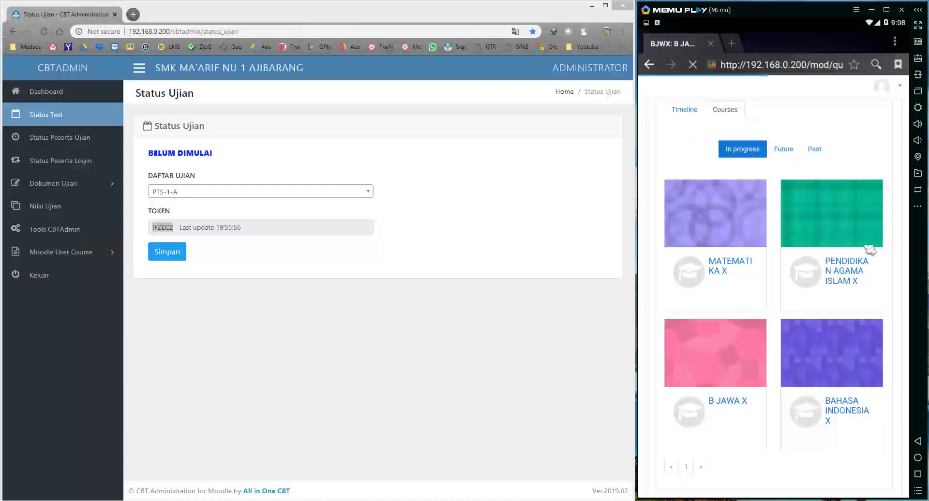
click(767, 280)
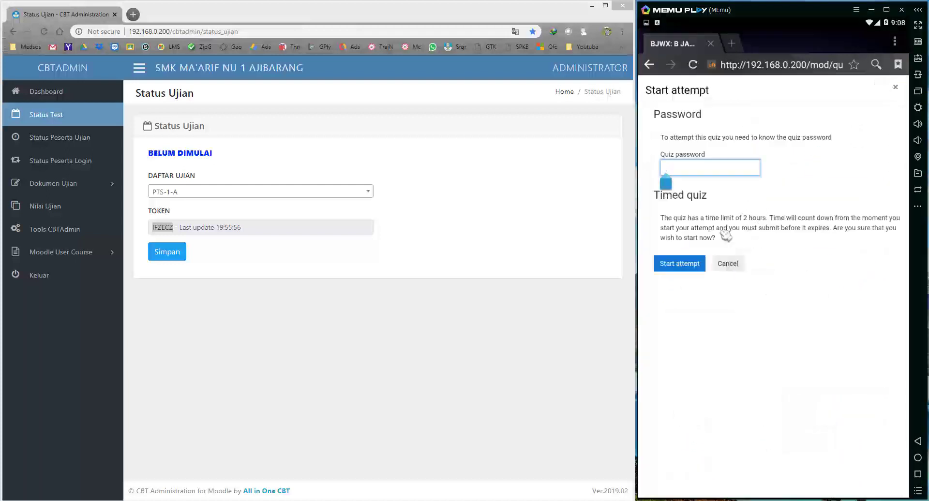
key(ctrl+v)
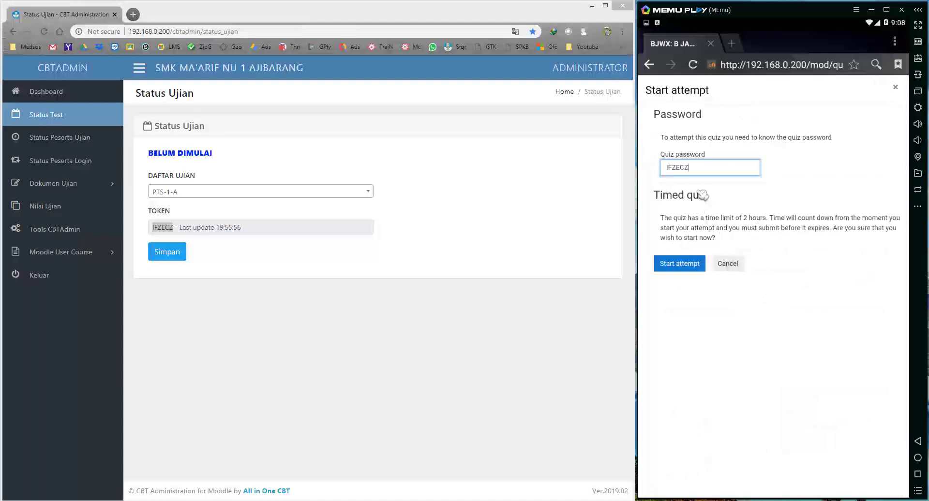
key(Return)
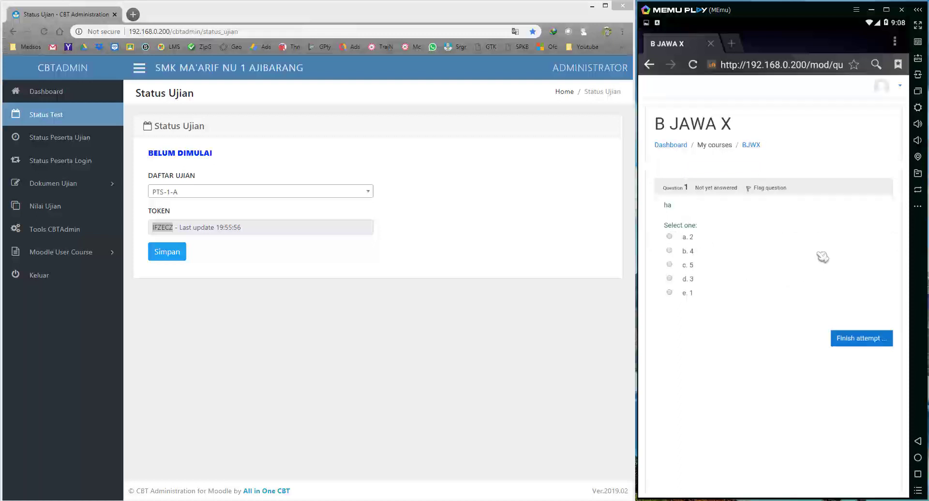
click(899, 87)
Return to the student dashboard, sign out in the emulator, and open the CBTAdmin dashboard.
click(878, 109)
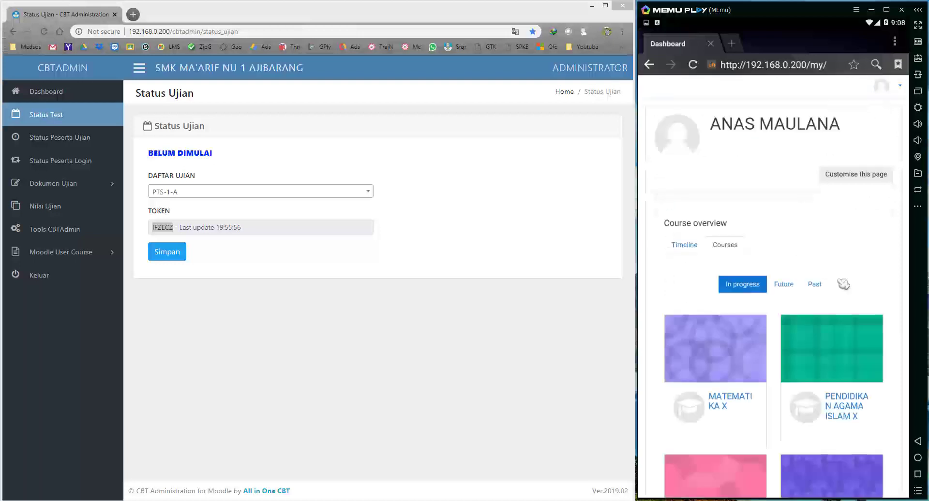
drag(862, 264, 856, 145)
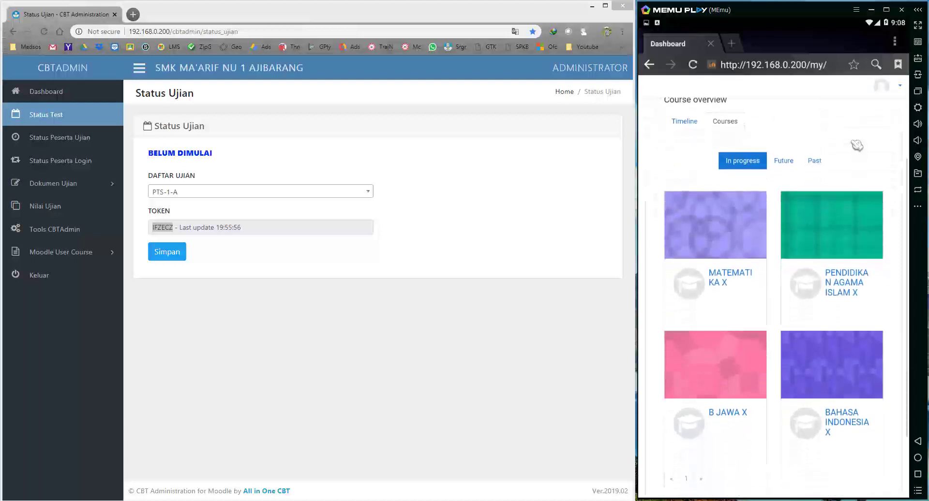
click(462, 327)
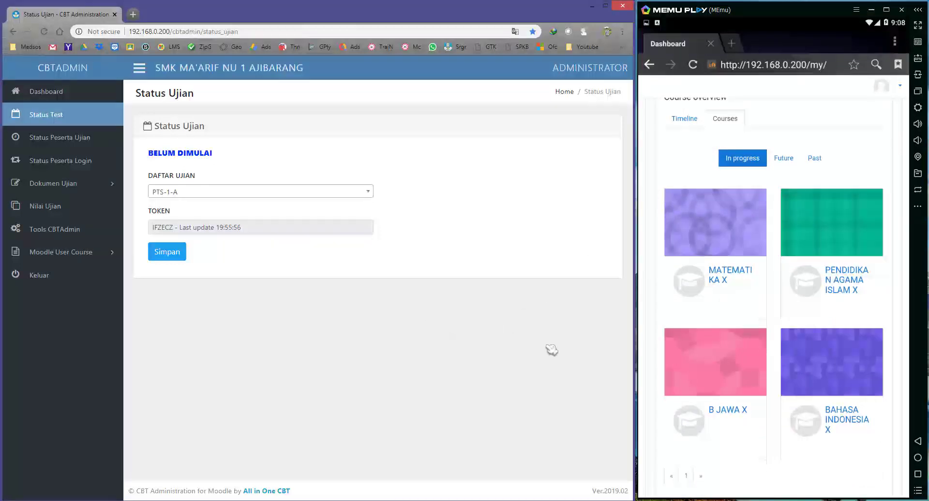
click(850, 138)
drag(849, 138, 853, 155)
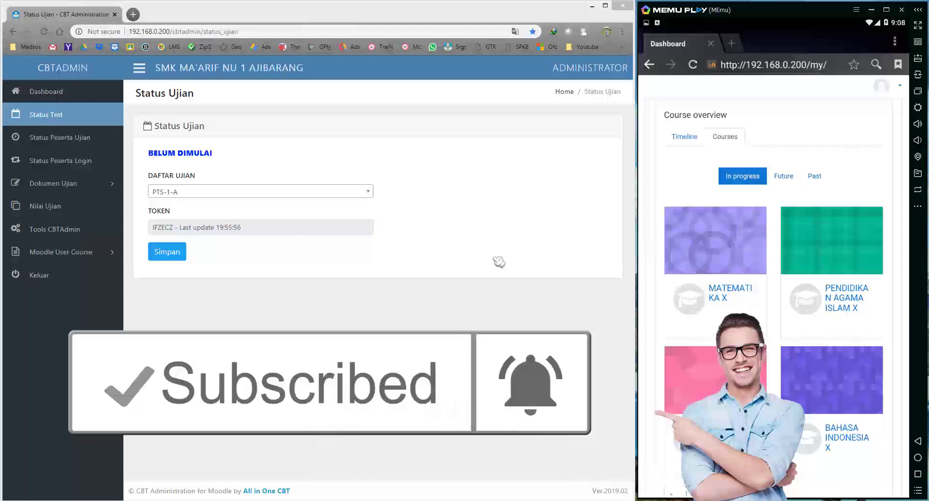
click(62, 95)
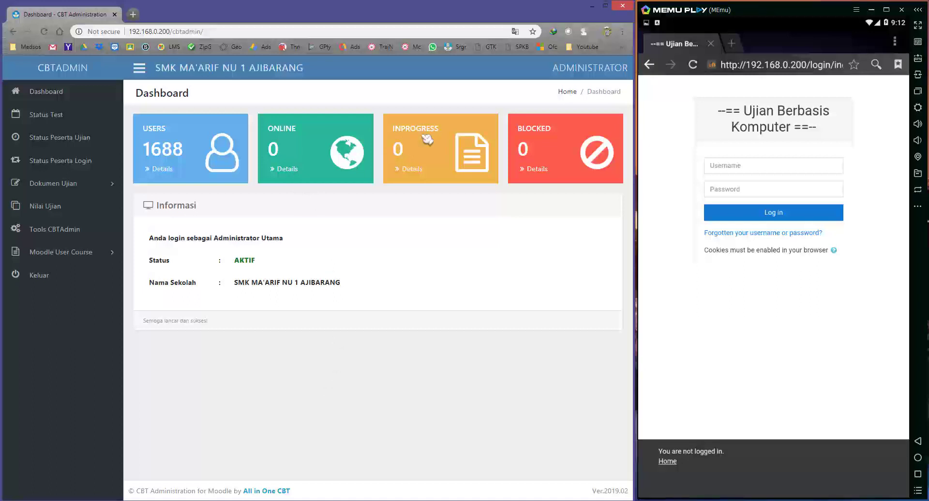
Open the Moodle User Course page and view the subjects of PTS-1-A, PTS-1-B and PTS-1-C.
click(104, 252)
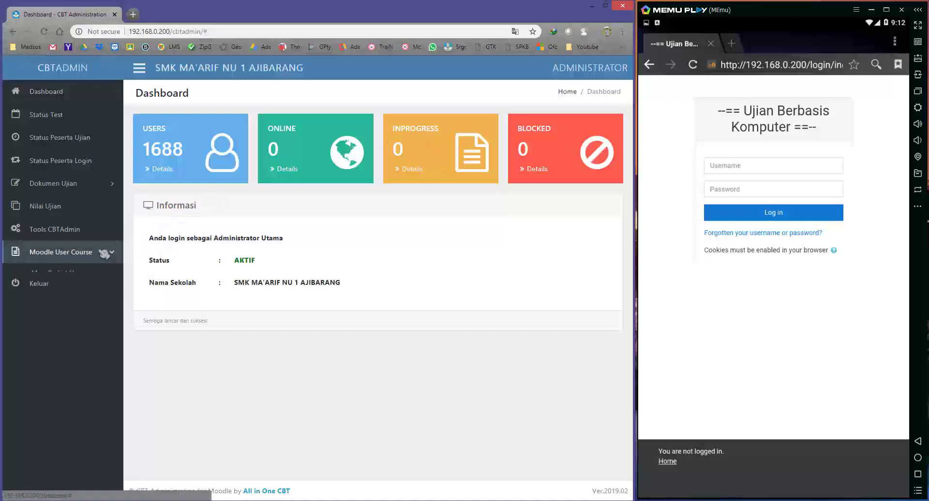
click(90, 292)
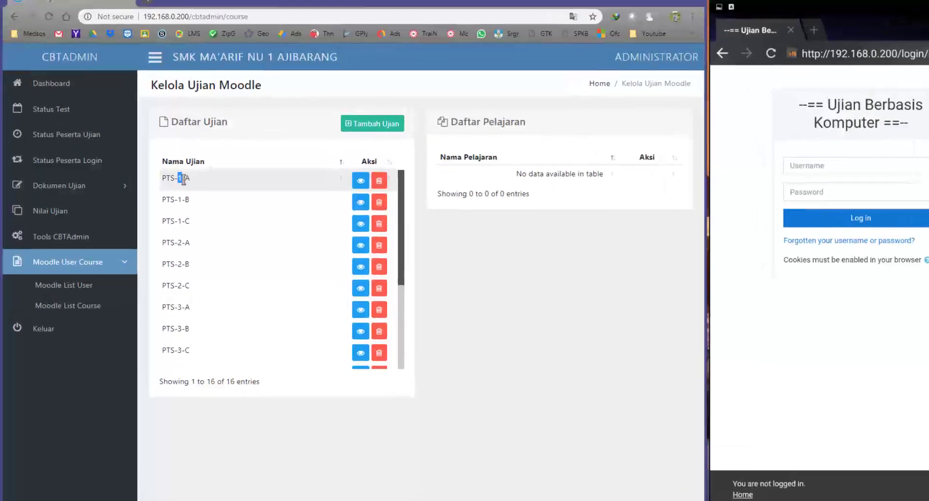
double_click(168, 176)
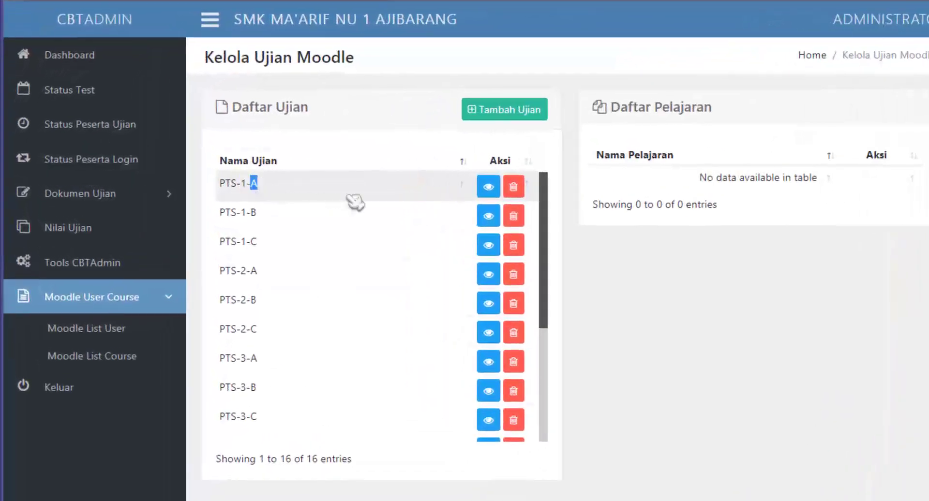
click(489, 187)
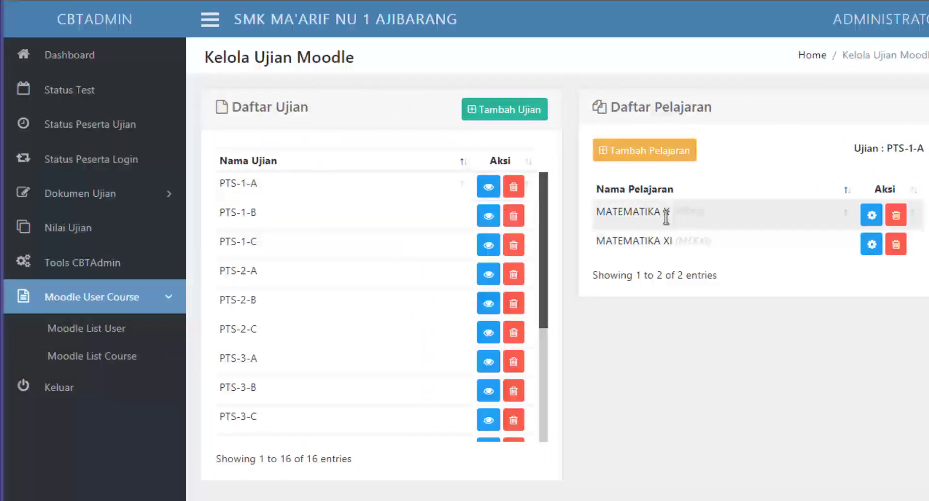
click(489, 216)
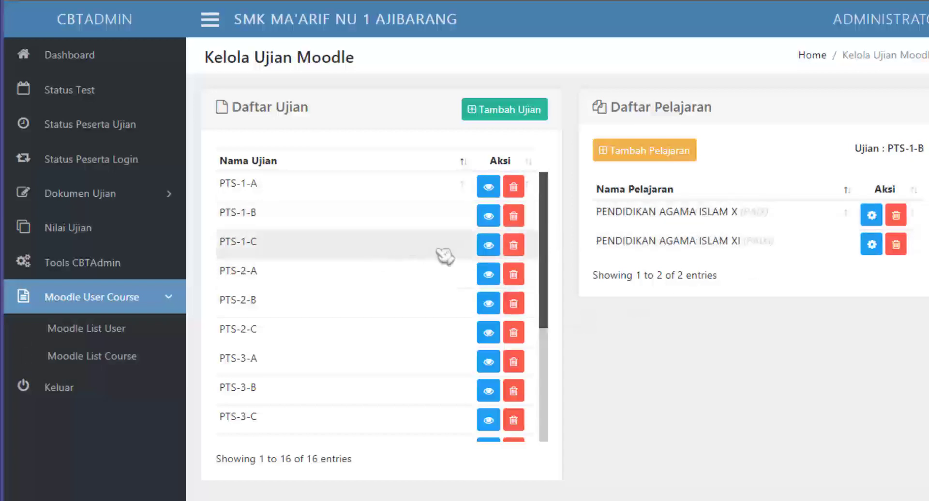
click(490, 246)
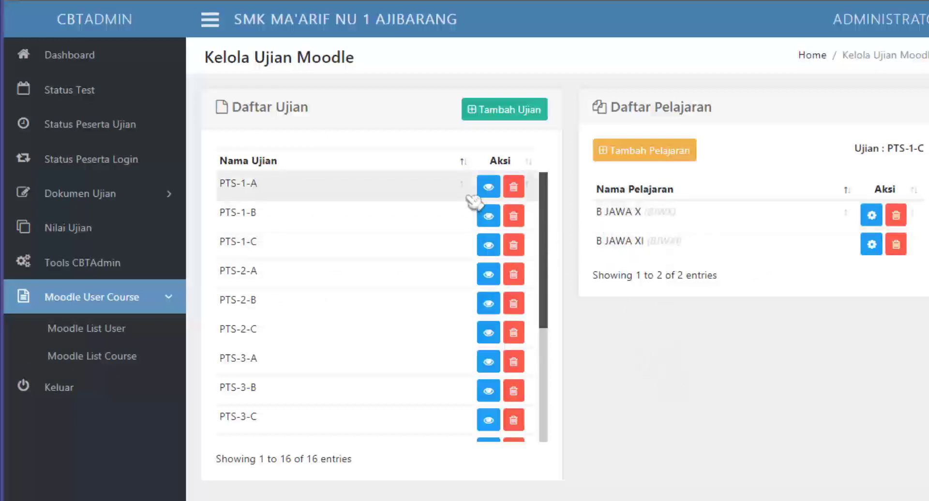
Recheck the subjects of all three exam sessions, then go to the Status Test page.
click(489, 190)
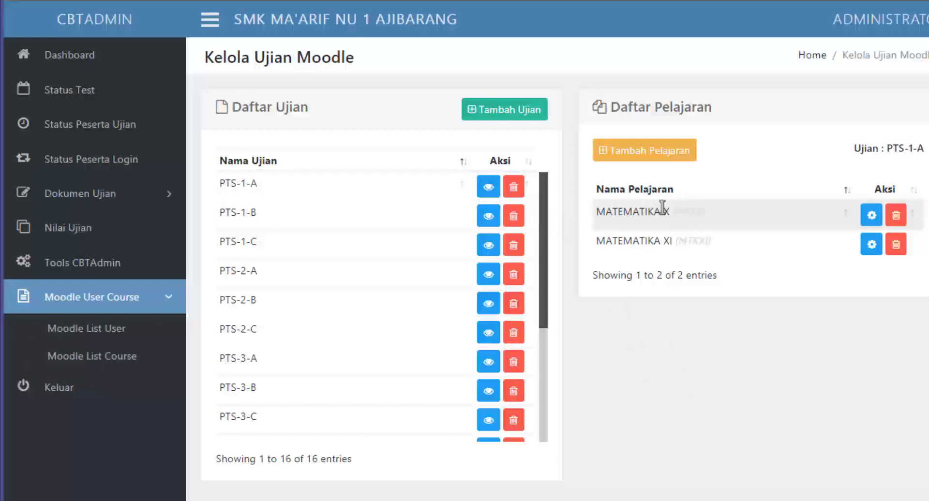
click(489, 216)
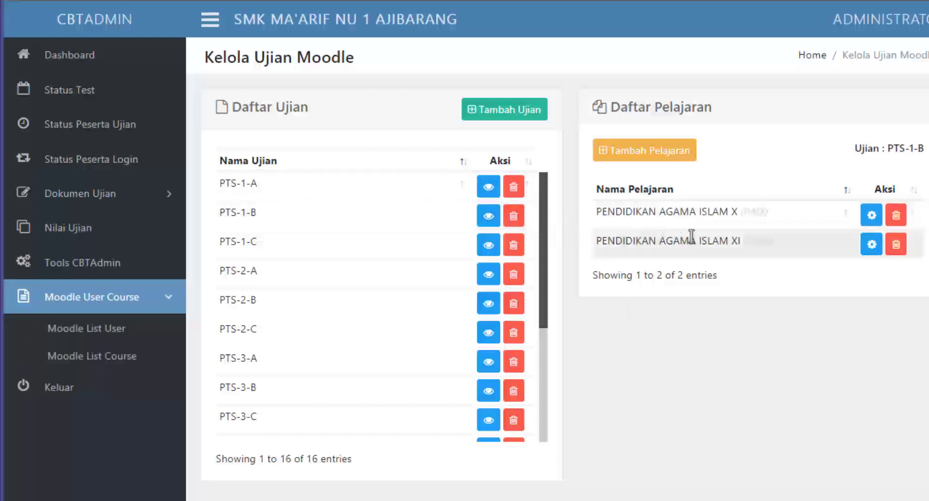
click(488, 245)
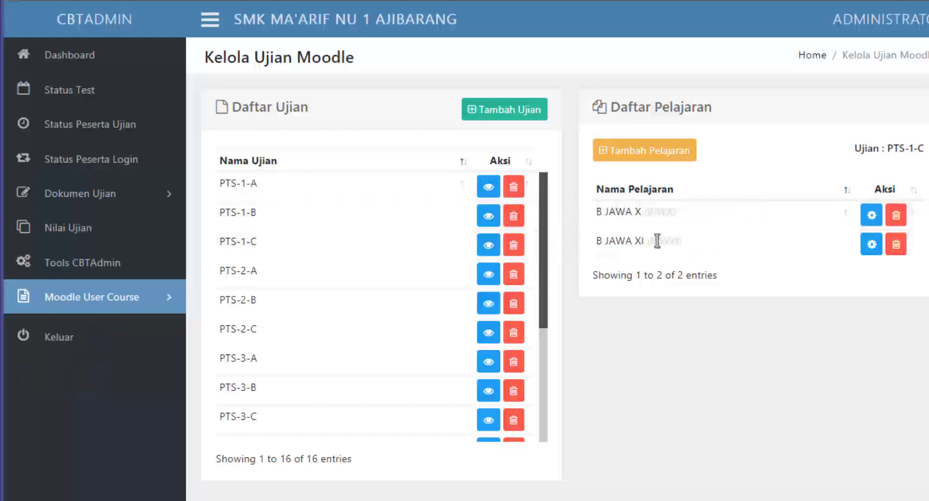
click(118, 99)
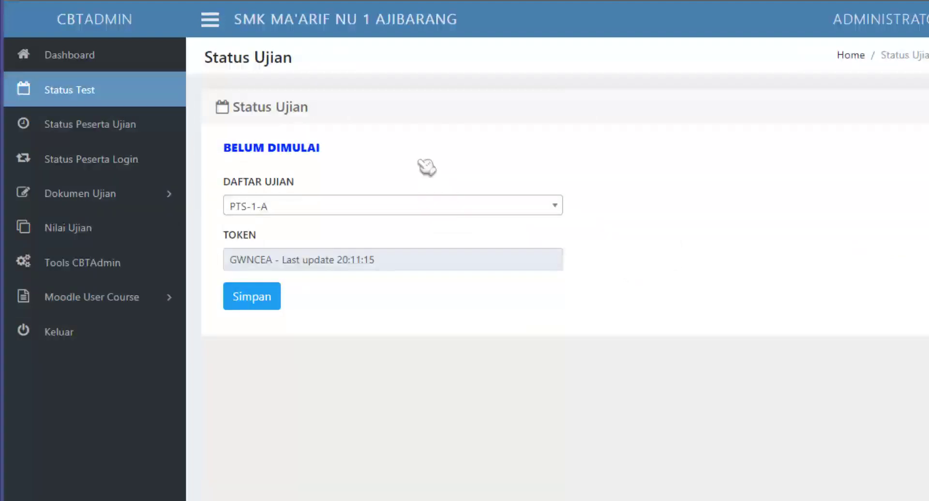
Choose PTS-1-A from the Daftar Ujian list and save it with Simpan.
click(367, 209)
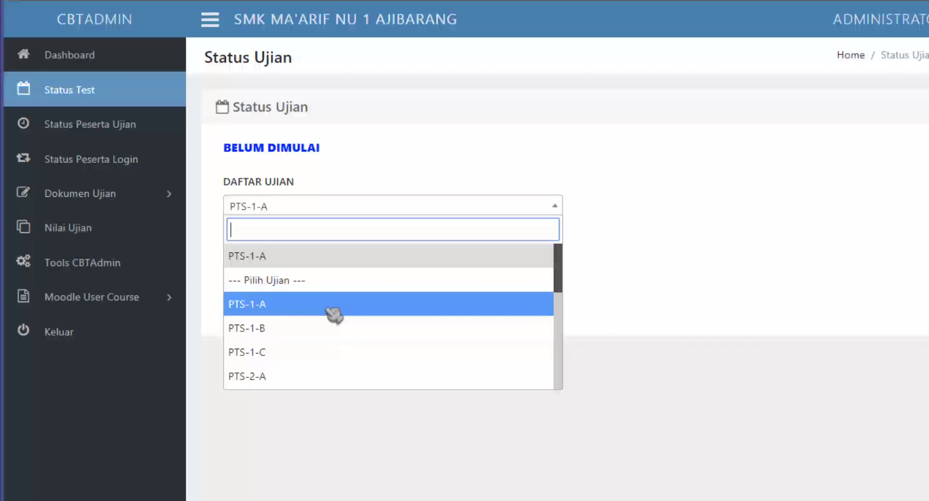
click(333, 312)
click(269, 300)
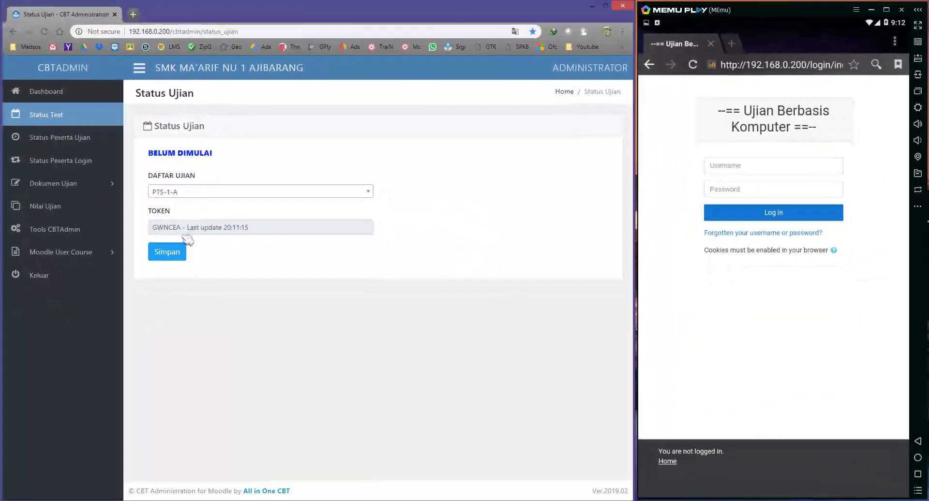
Log the student in on MEmu using the saved username suggestion.
click(739, 168)
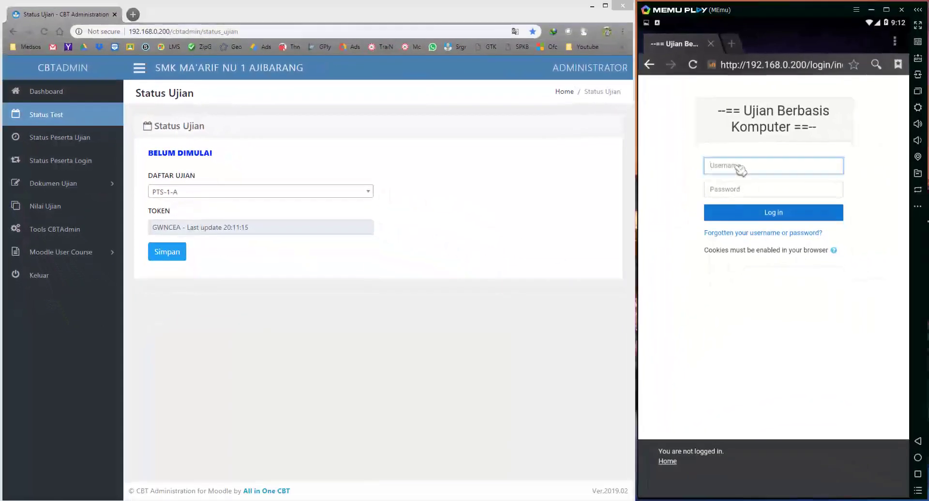
click(742, 184)
click(721, 192)
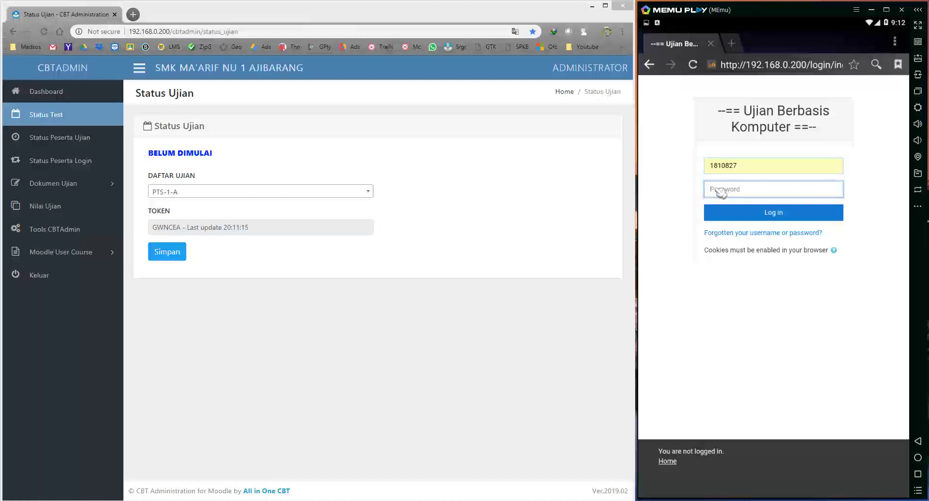
key(Return)
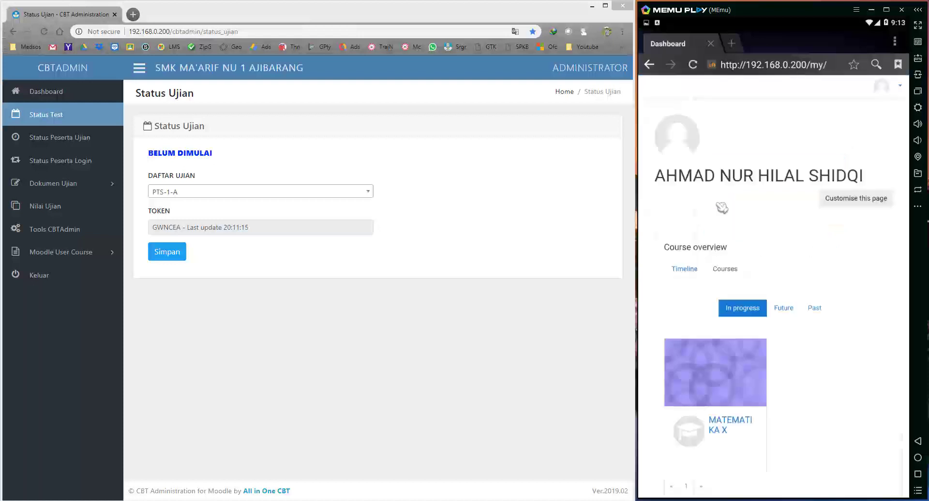
scroll(840, 370, down, 3)
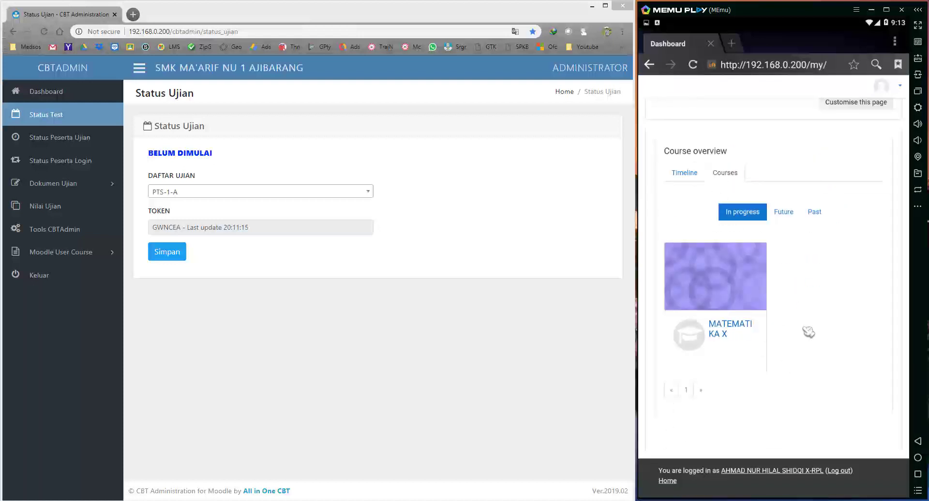
scroll(784, 332, up, 2)
Save PTS-1-B as the active exam and reload the student's dashboard to show PENDIDIKAN AGAMA ISLAM X.
click(227, 193)
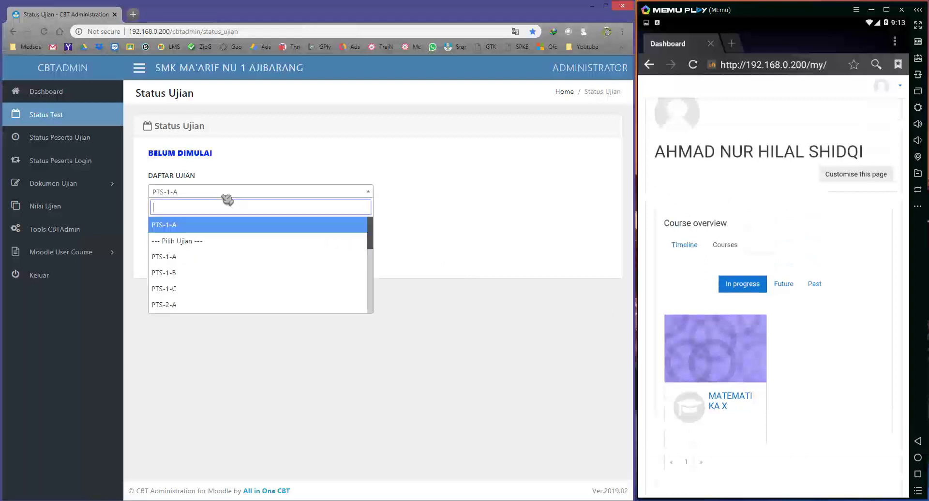
click(203, 274)
click(180, 256)
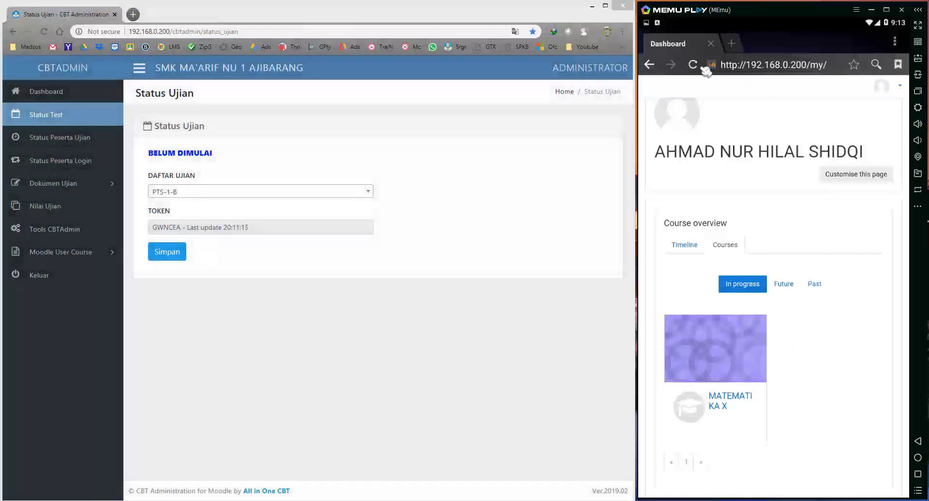
click(697, 66)
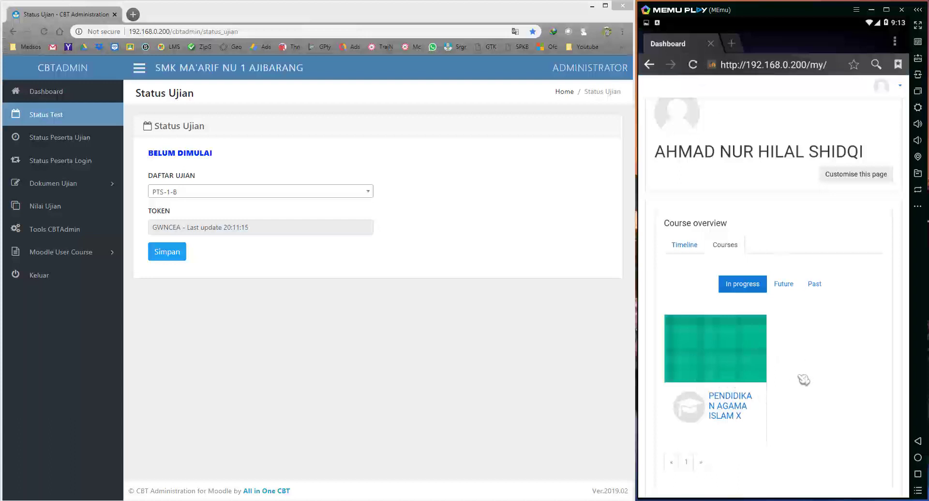
scroll(799, 374, down, 2)
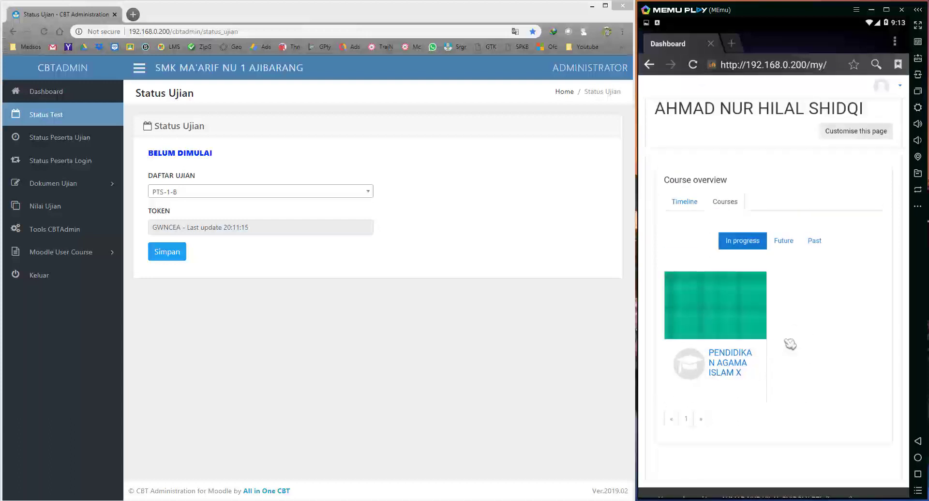
Save PTS-1-C as the active exam and reload the student's dashboard to show B JAWA X.
click(194, 195)
click(196, 289)
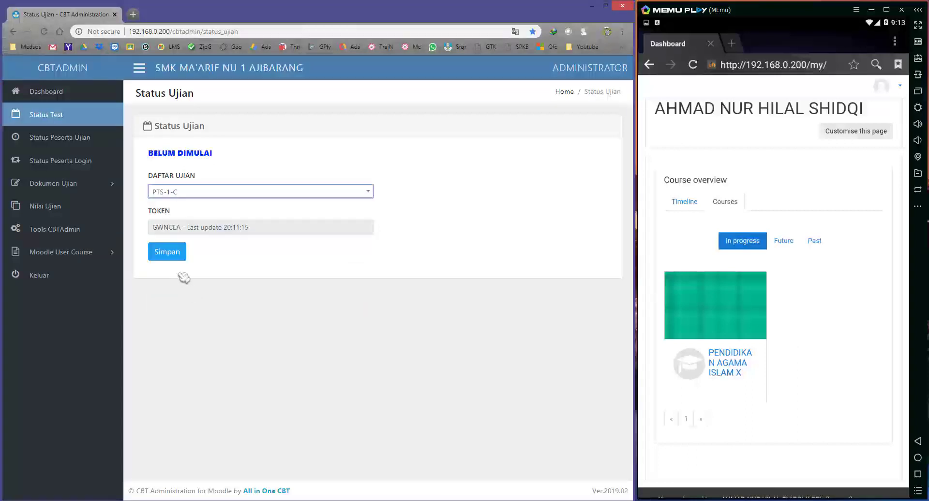
click(175, 253)
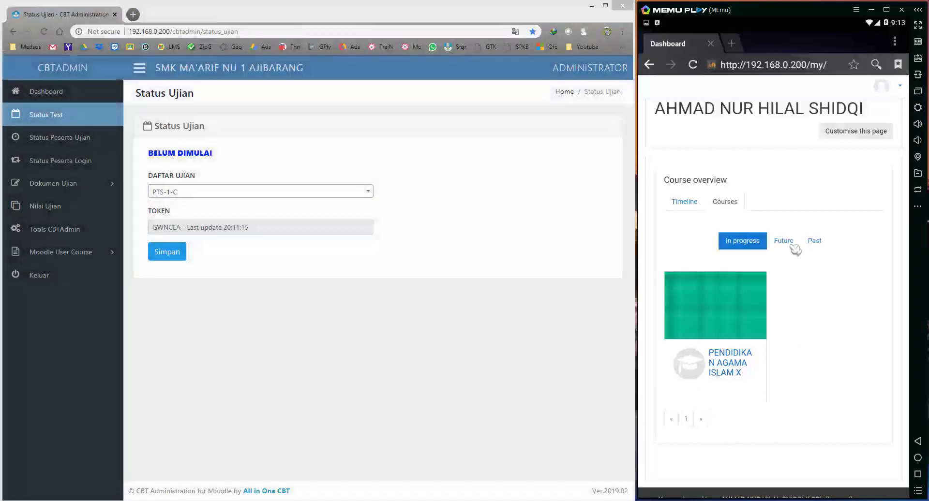
click(692, 67)
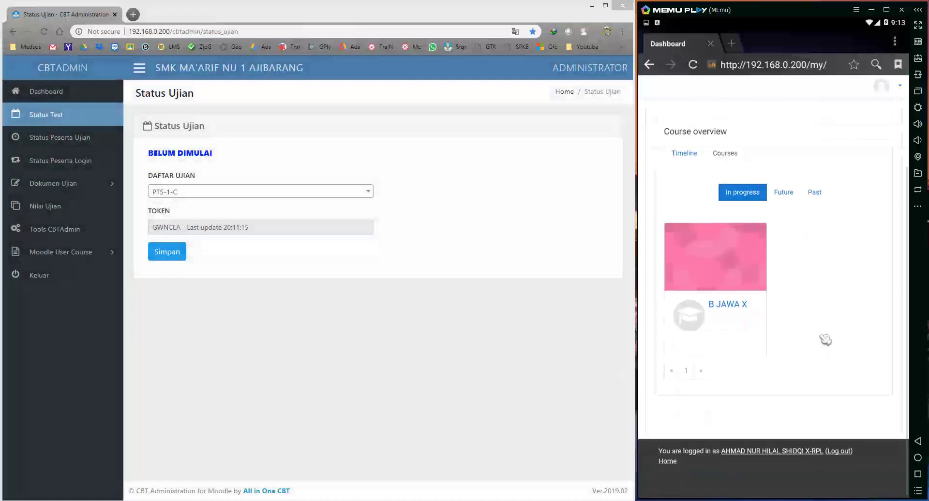
click(353, 347)
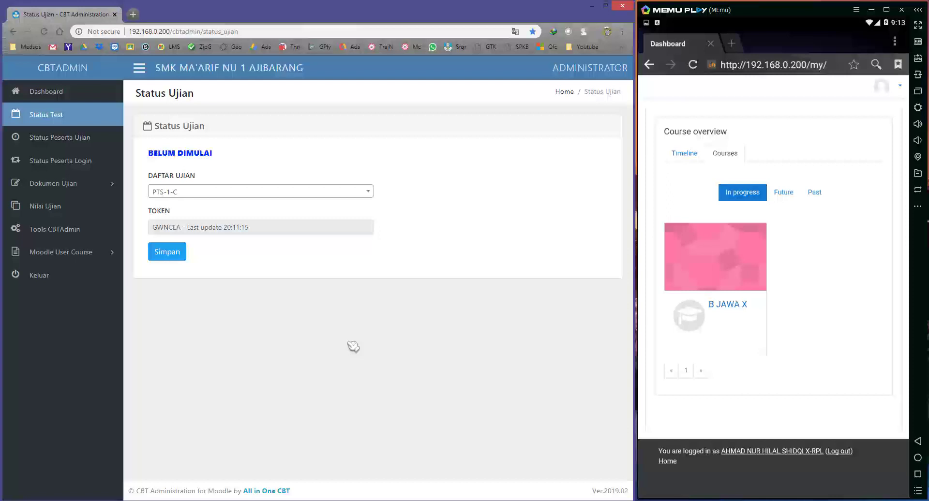
click(821, 355)
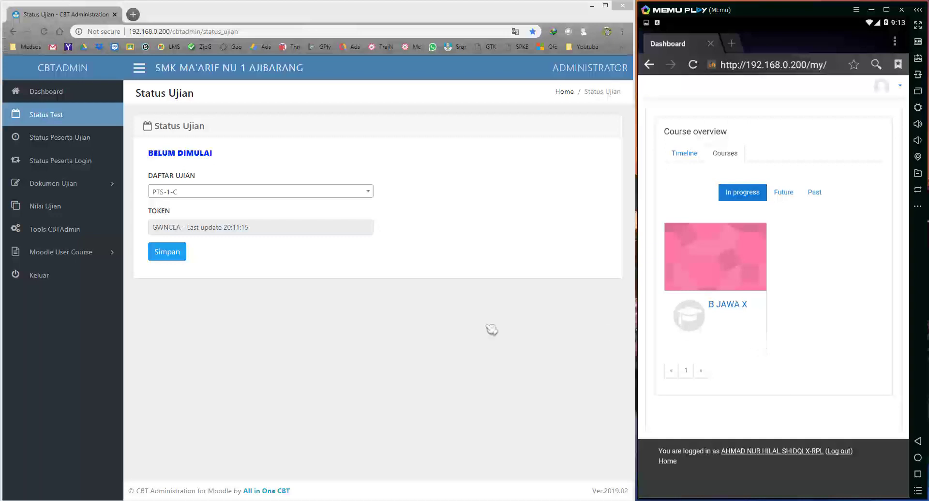
click(277, 315)
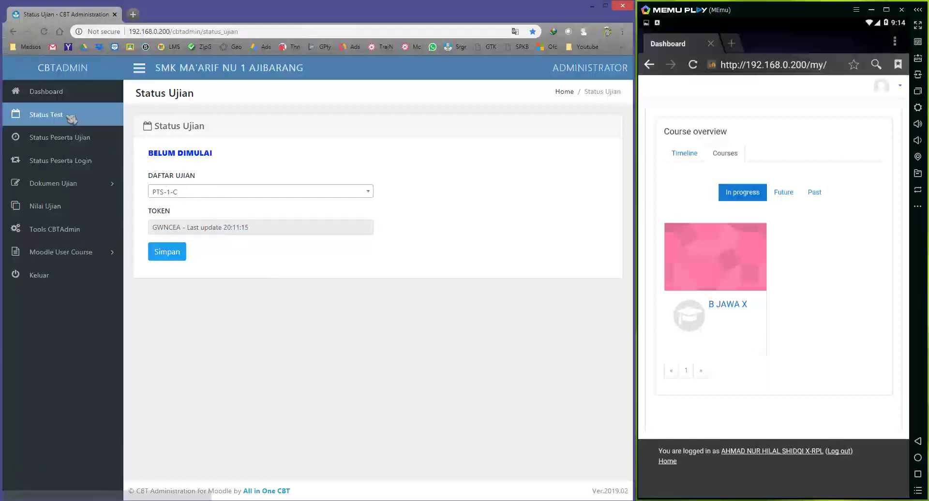
Select PTS-1-A in DAFTAR UJIAN and save it as the active exam.
click(192, 194)
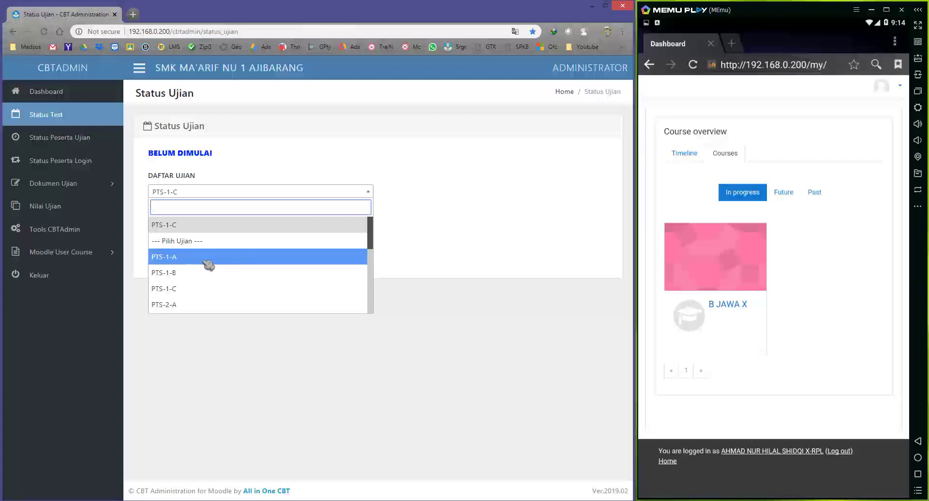
click(205, 258)
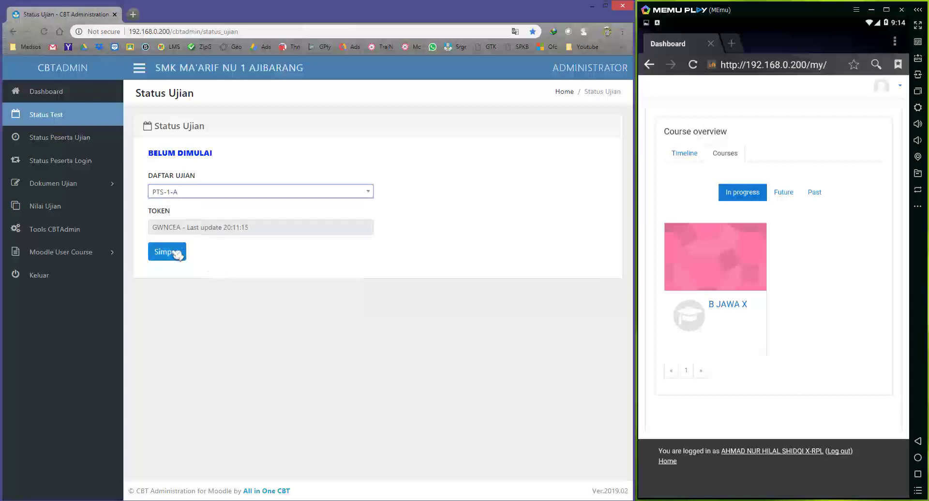
click(175, 250)
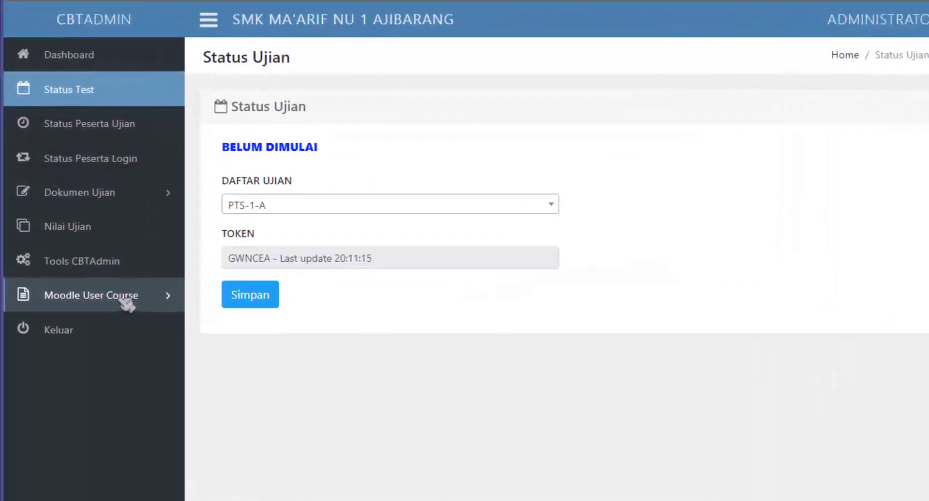
Show exam PTS-1-A's subjects, MATEMATIKA X and MATEMATIKA XI, in Moodle List Course.
click(127, 303)
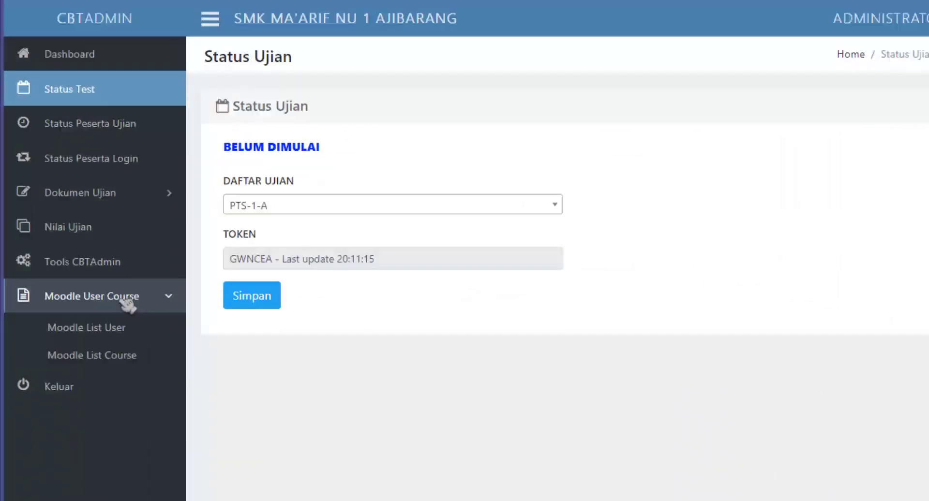
click(140, 360)
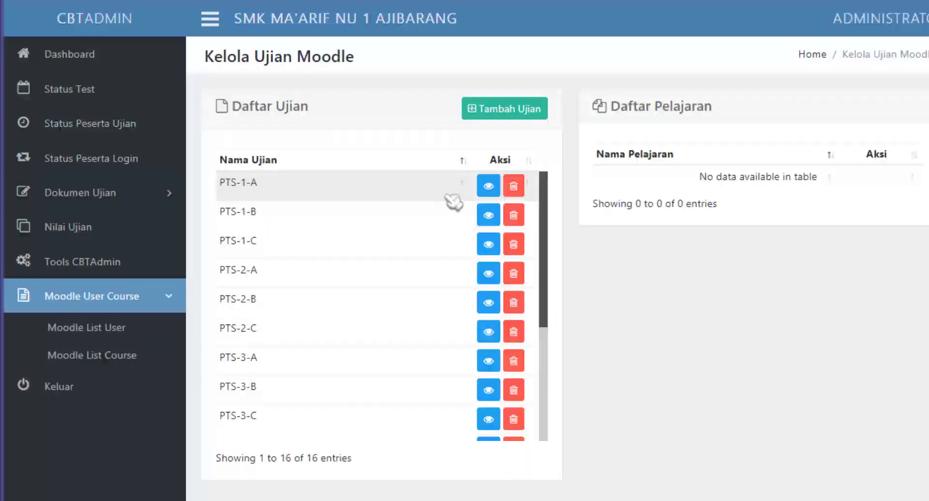
click(489, 188)
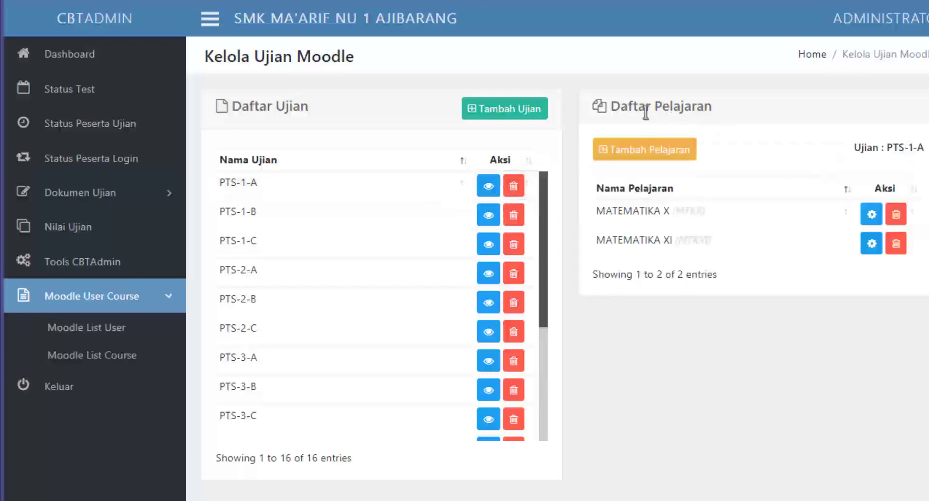
drag(638, 106, 704, 107)
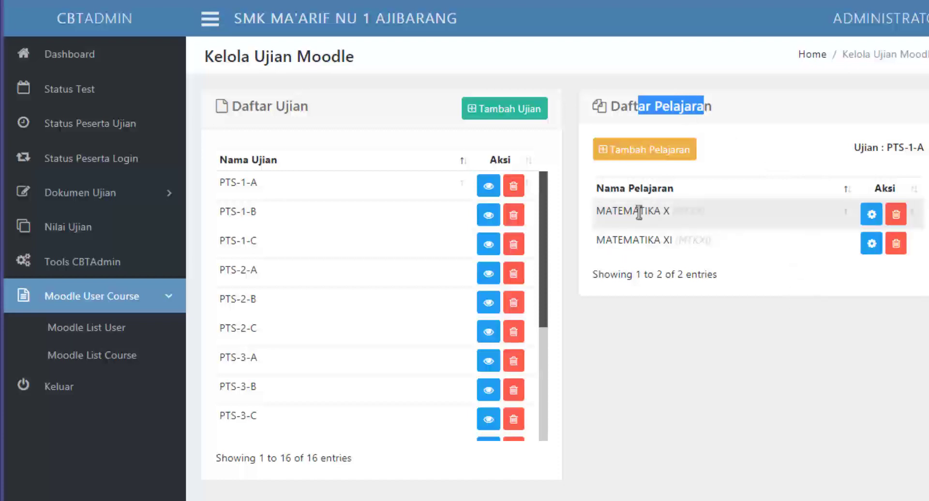
drag(639, 211, 680, 211)
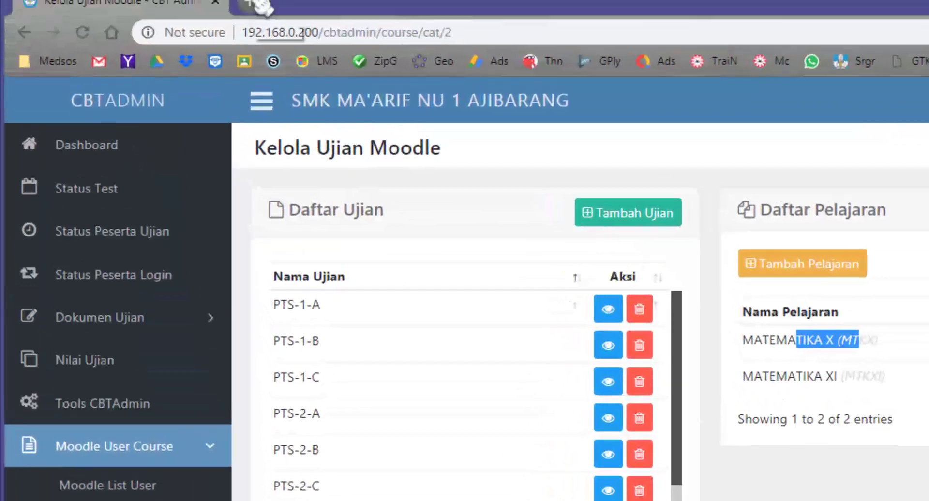
key(ctrl+t)
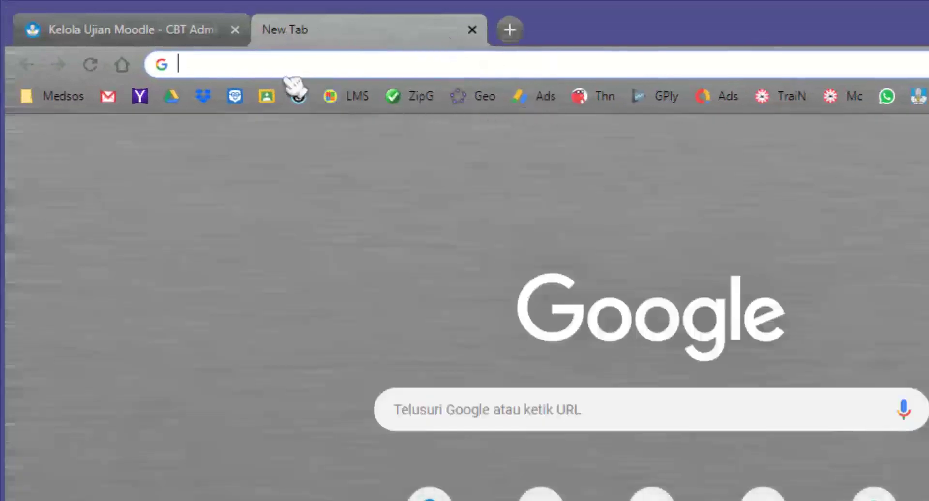
Load the Moodle dashboard at 192.168.0.200 and open the admin account menu.
text(1)
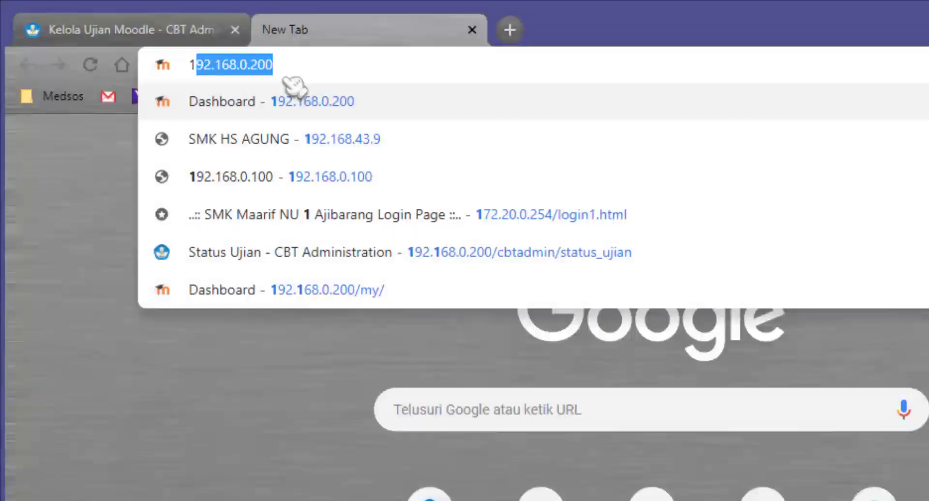
text(92.)
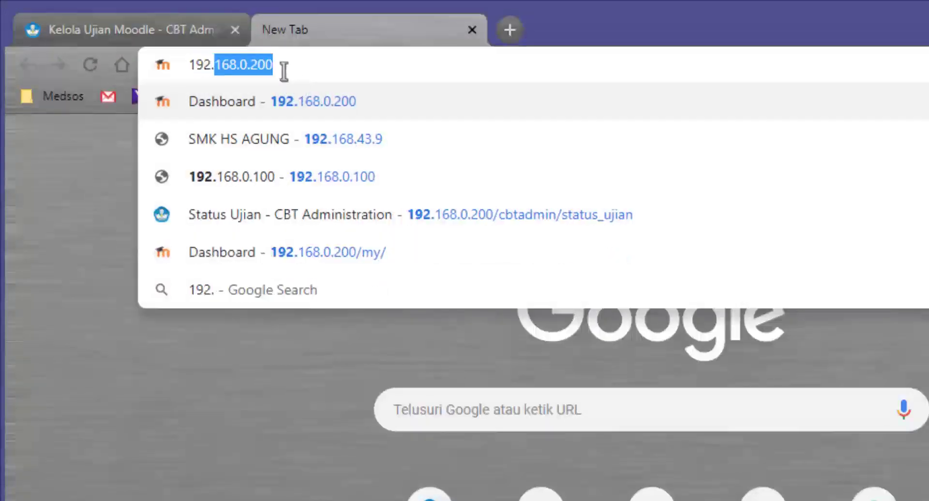
click(284, 67)
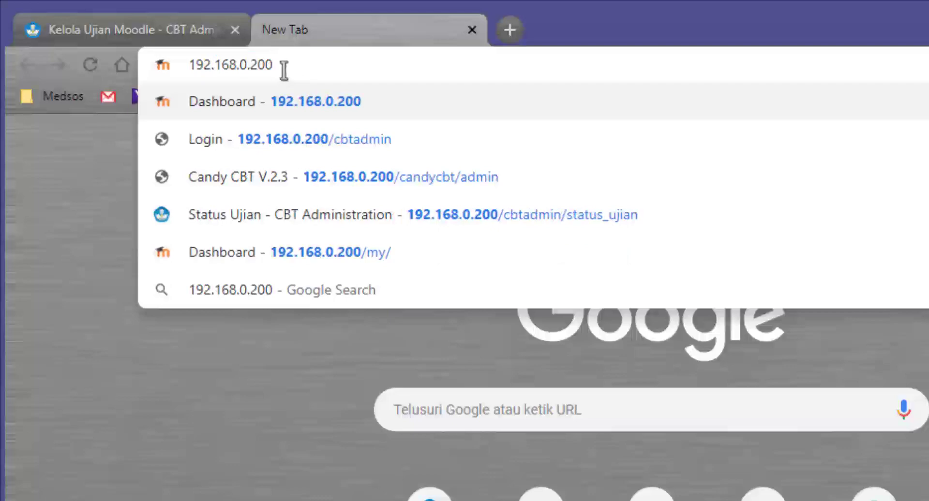
key(Return)
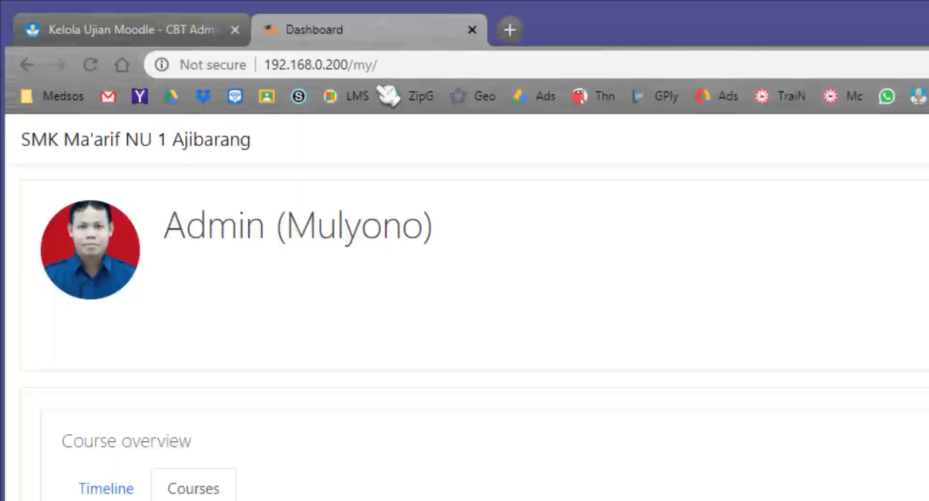
click(651, 83)
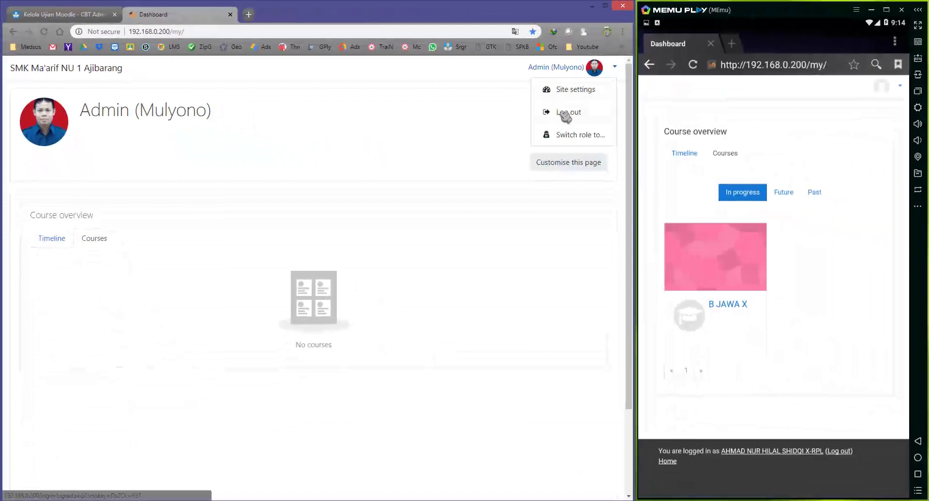
Log out, then sign back in to Moodle with the saved administrator login.
click(670, 140)
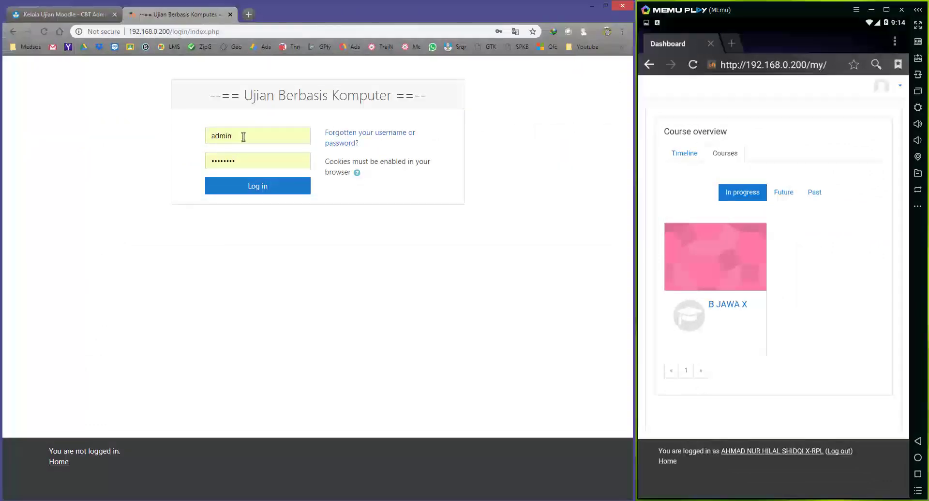
drag(245, 135, 171, 138)
key(BackSpace)
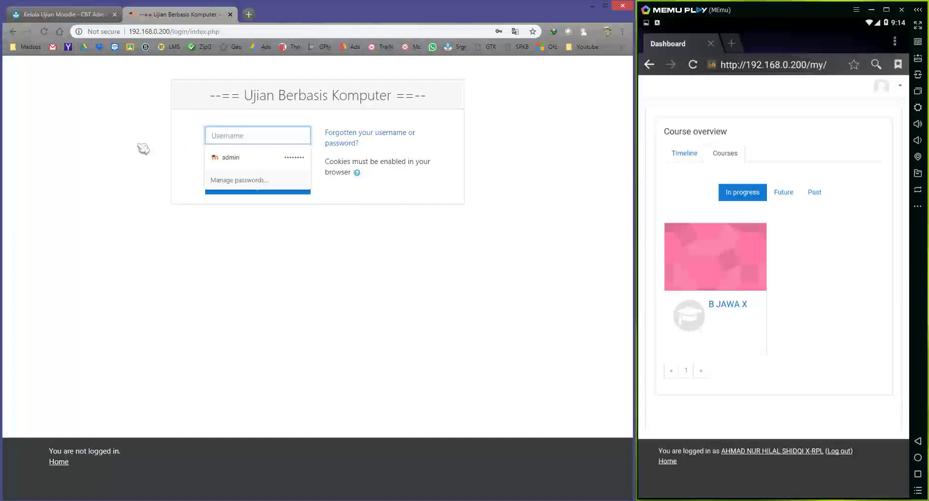
click(234, 134)
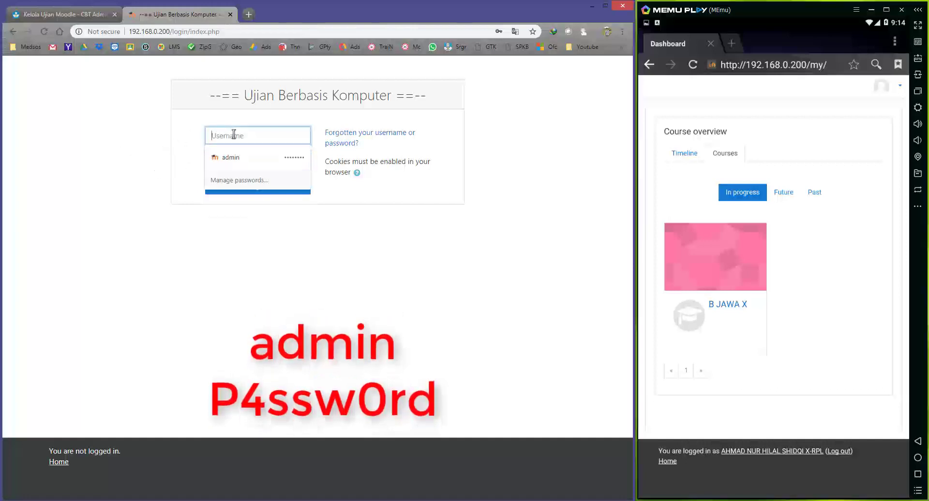
click(234, 157)
click(249, 160)
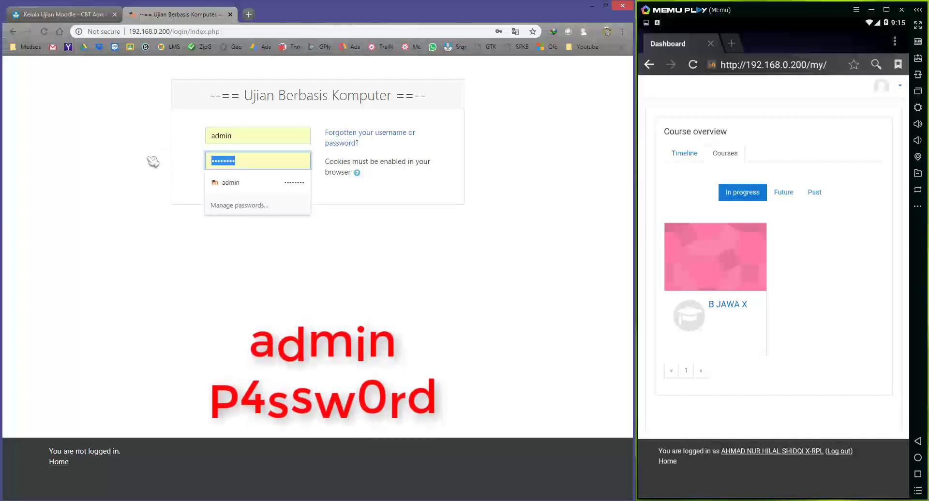
click(153, 161)
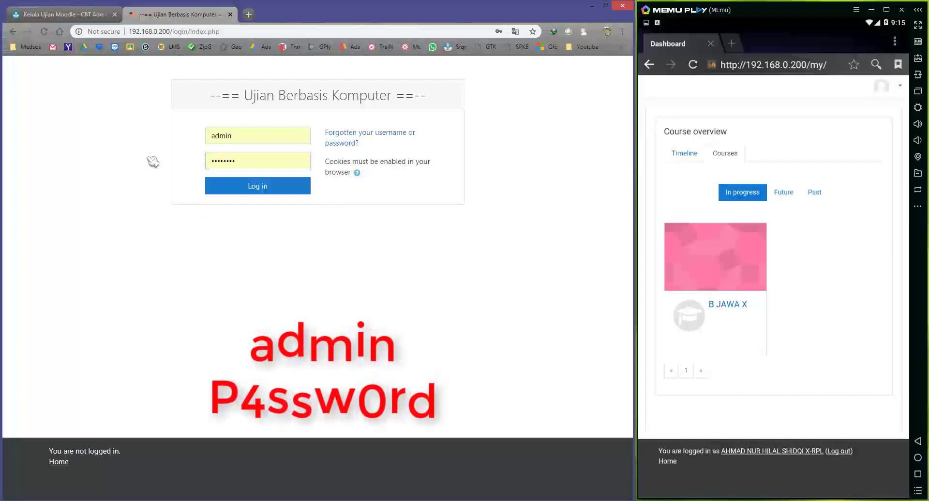
click(252, 189)
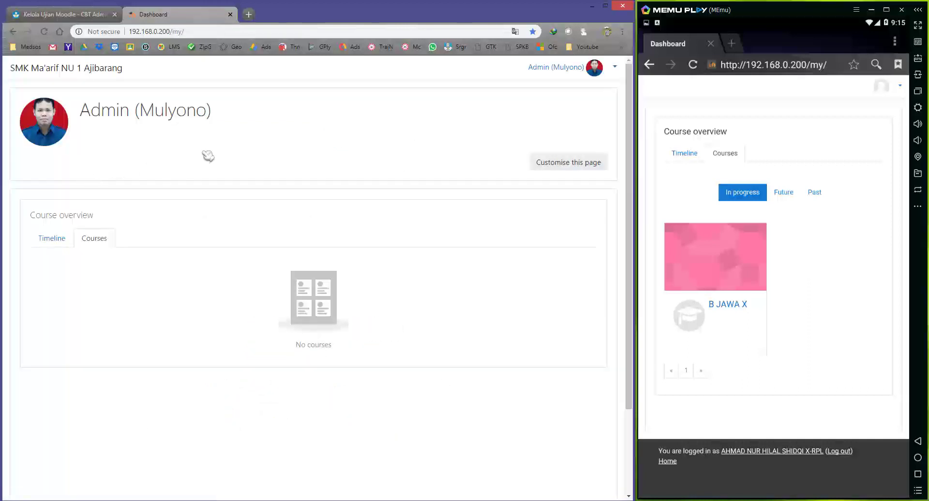
Go to Site administration from the admin's account menu on the dashboard.
click(60, 14)
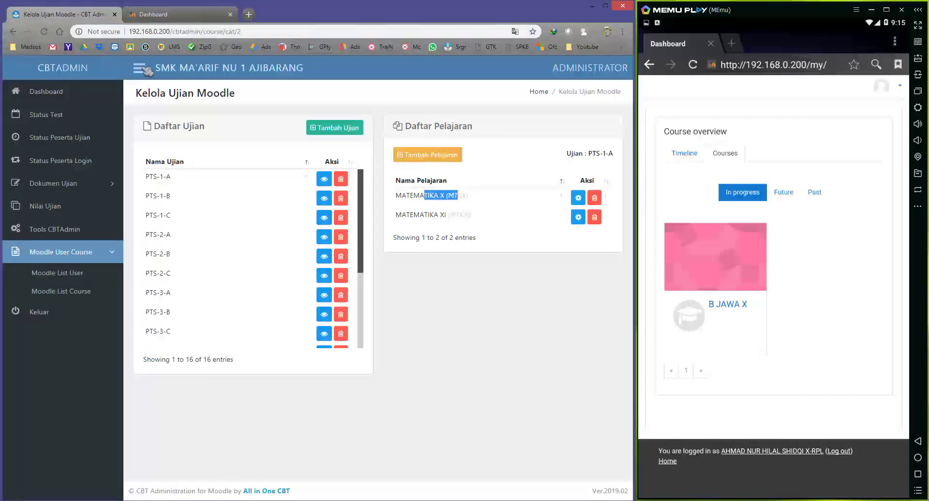
click(164, 15)
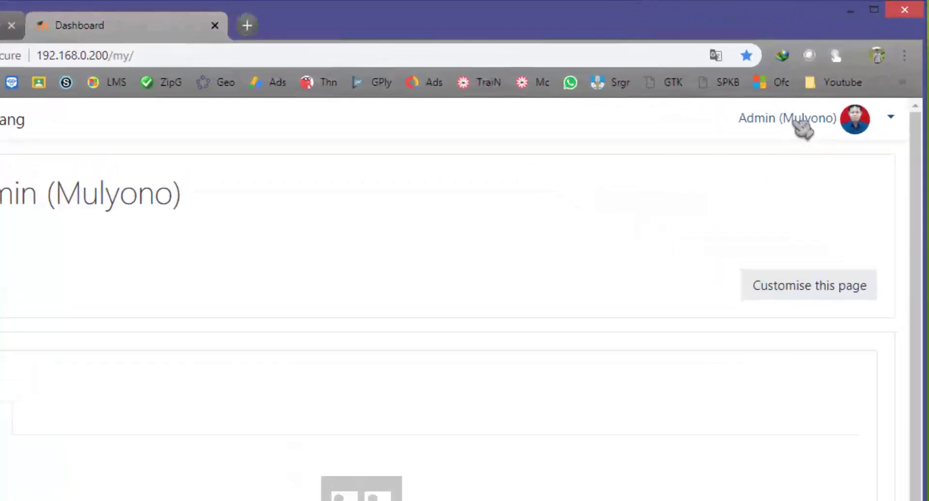
click(800, 126)
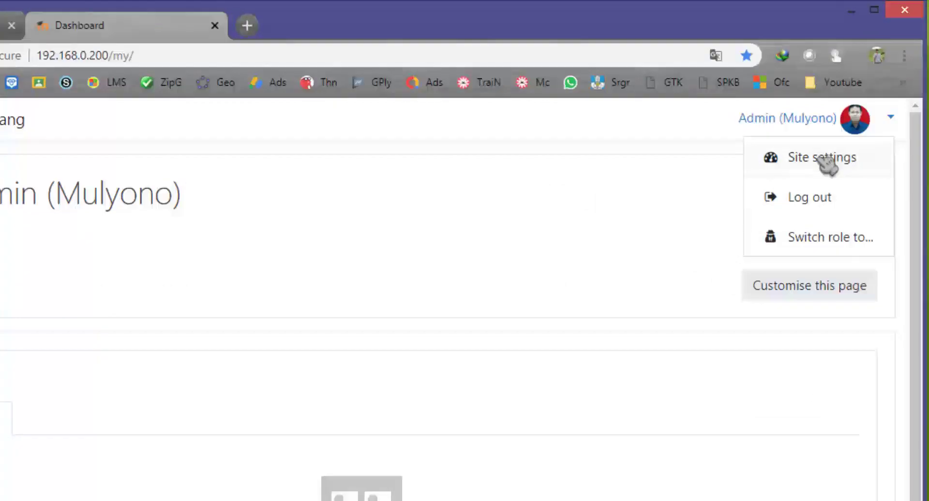
click(824, 160)
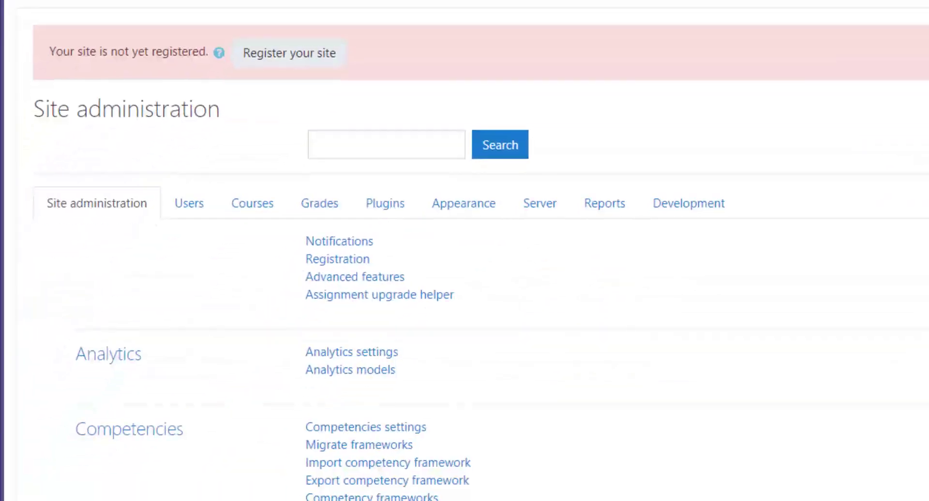
Open Manage courses and categories from the Courses administration options.
click(253, 213)
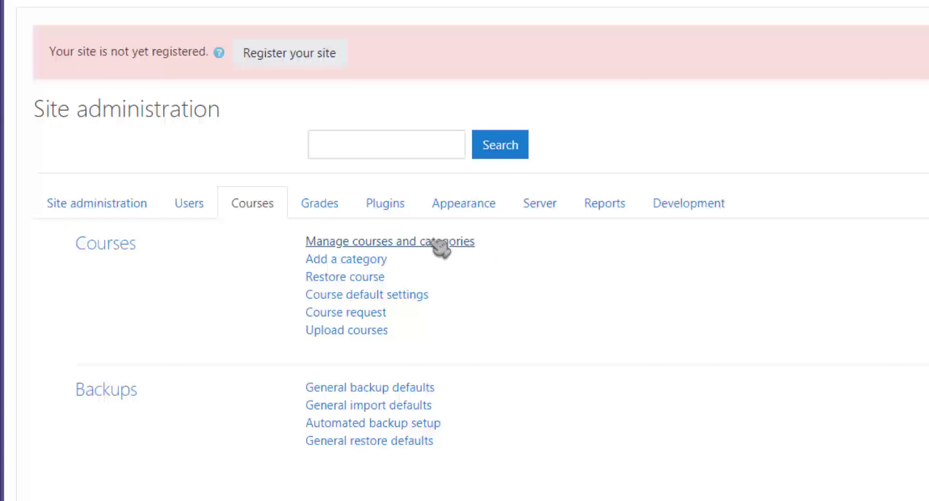
click(460, 244)
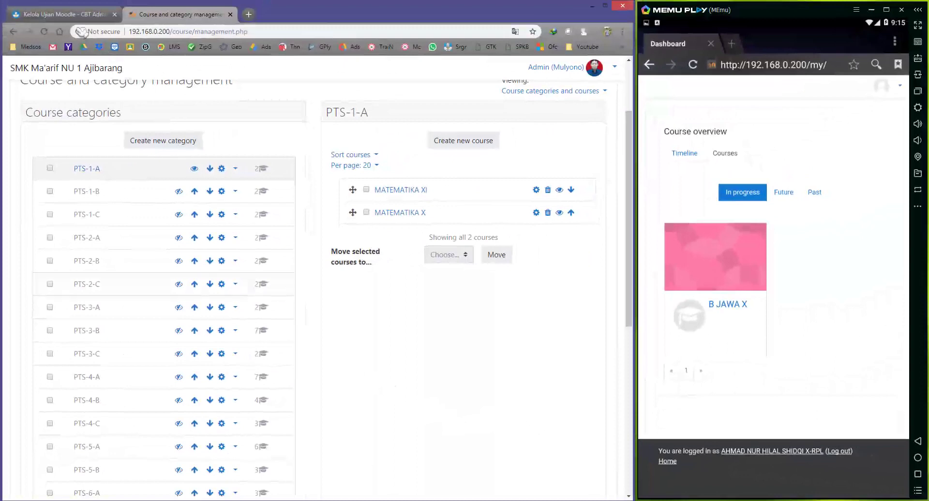
Browse Moodle categories PTS-1-B, PTS-1-C, PTS-2-A, PTS-2-B and PTS-1-A to compare their courses.
click(72, 14)
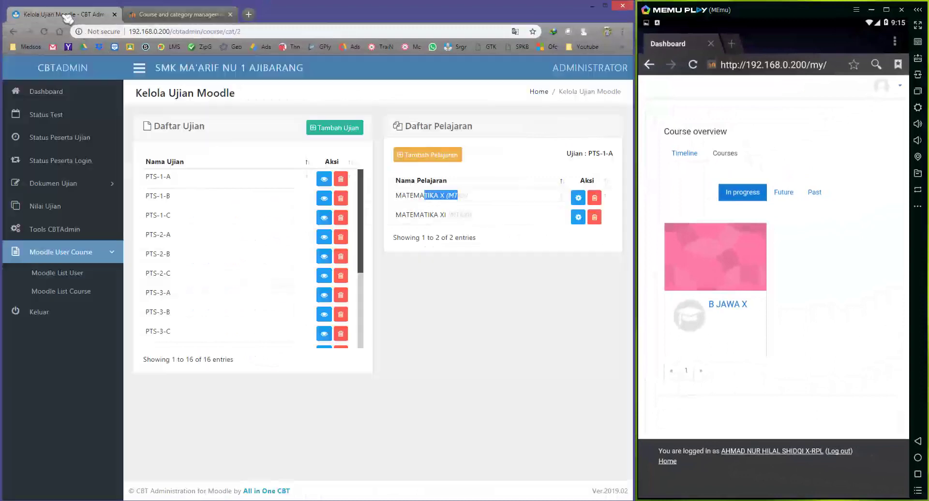
click(320, 200)
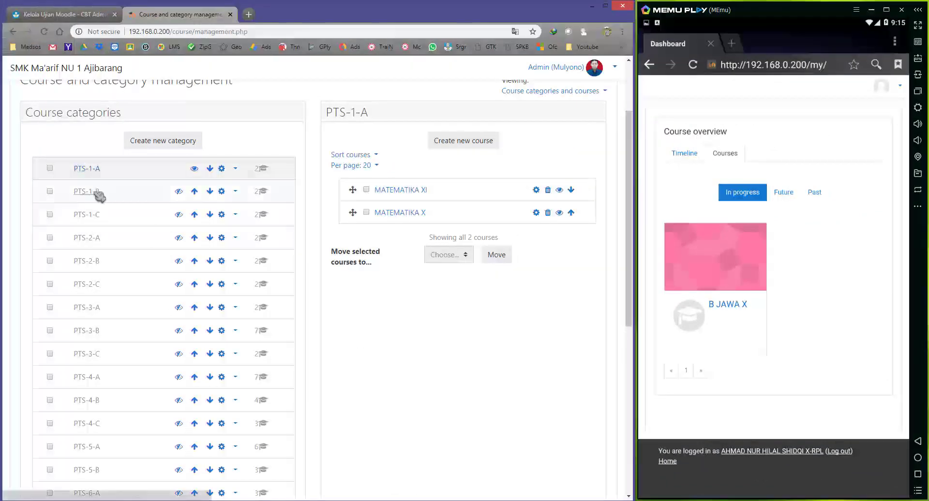
click(93, 192)
click(92, 312)
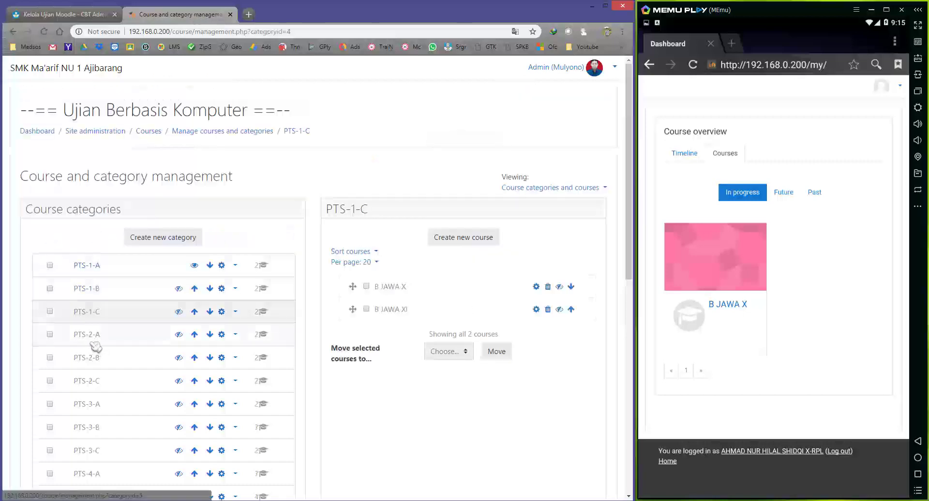
click(89, 335)
click(93, 356)
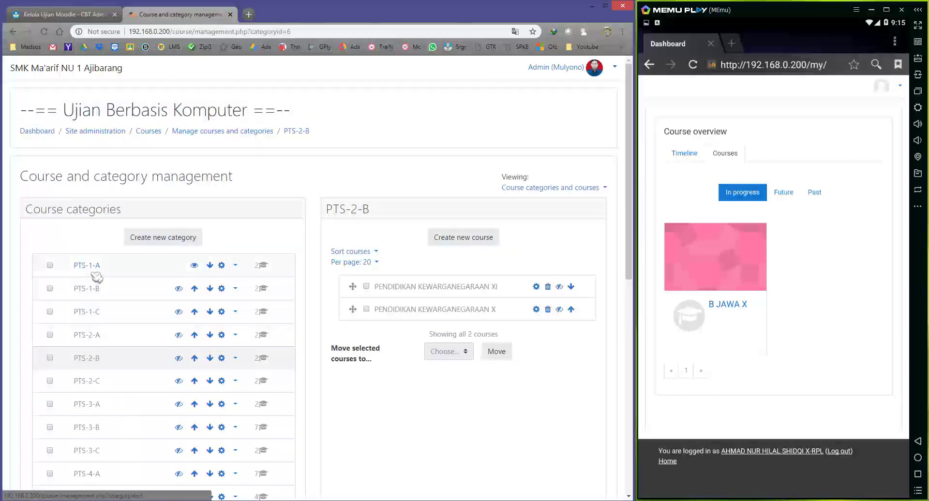
click(95, 269)
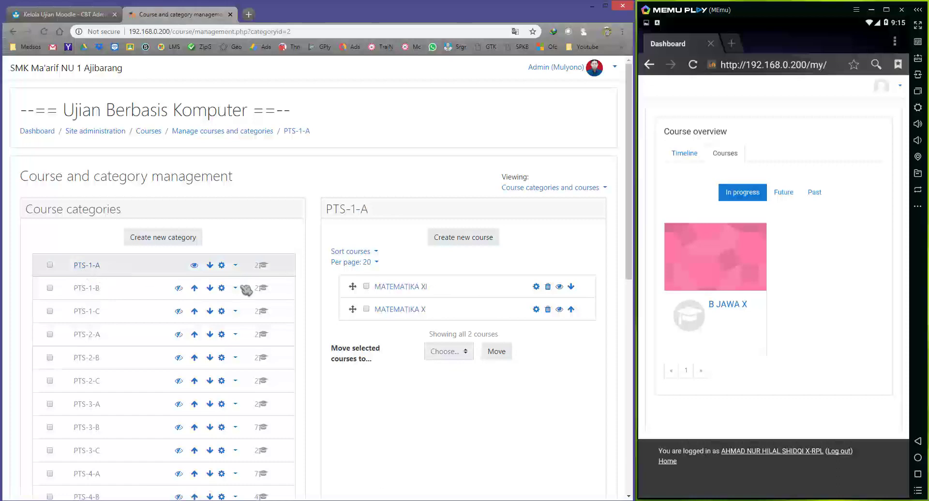
Compare PTS-1-B's CBTAdmin subjects with Moodle's PTS-1-B category, then open Status Test.
click(72, 17)
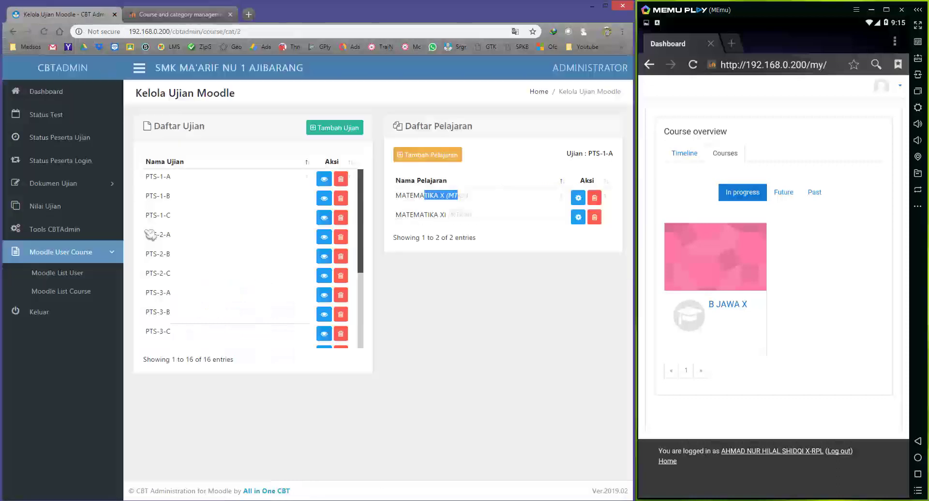
click(365, 226)
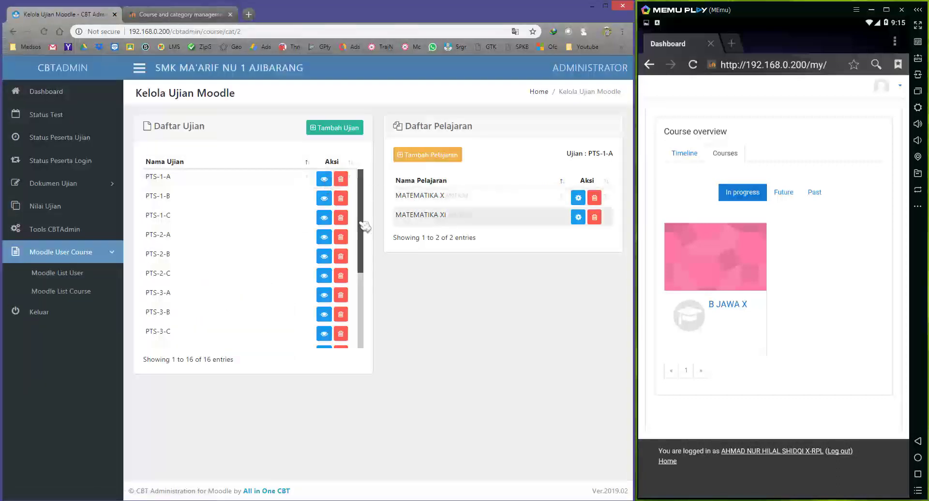
click(324, 198)
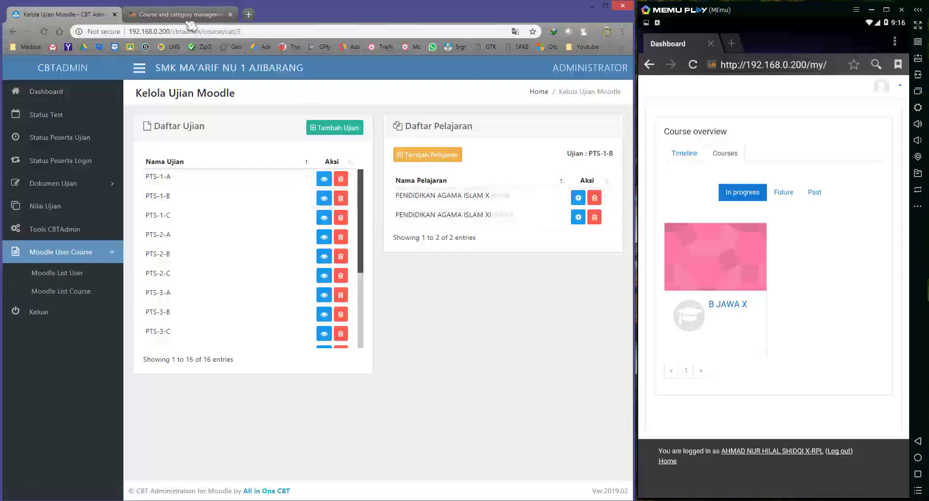
click(190, 20)
click(112, 290)
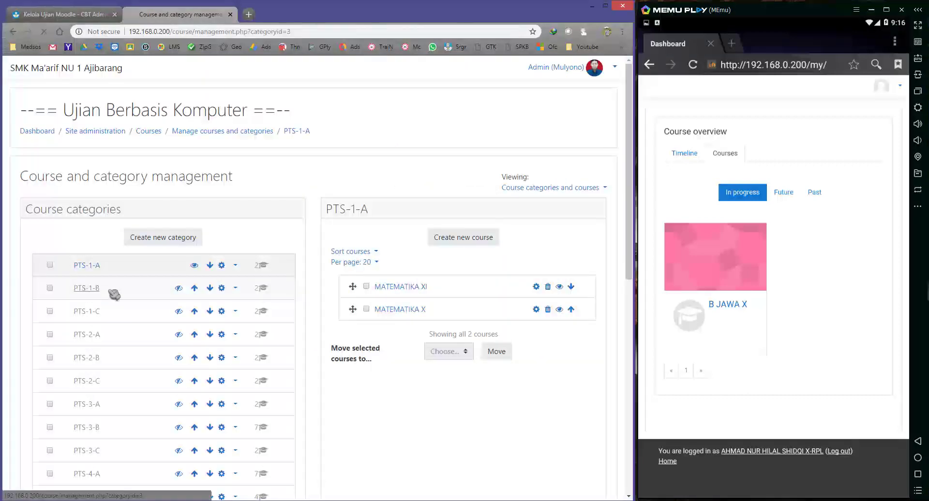
click(72, 16)
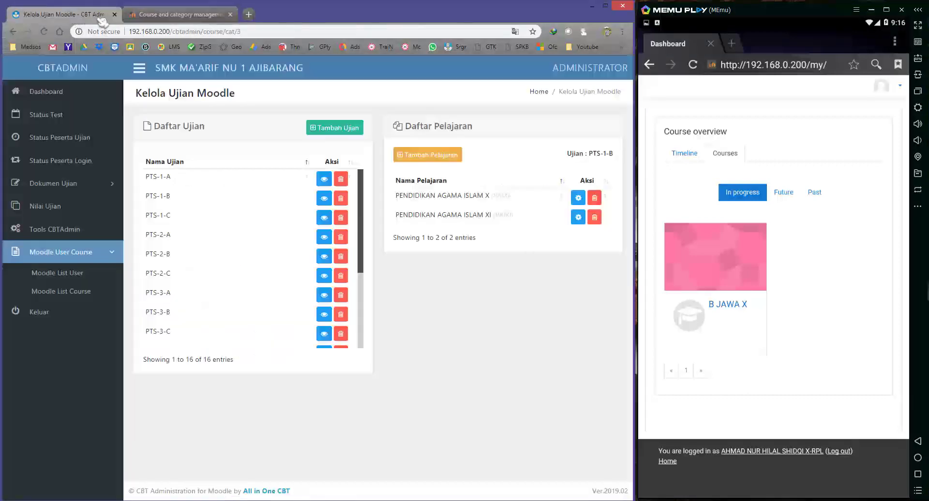
click(141, 18)
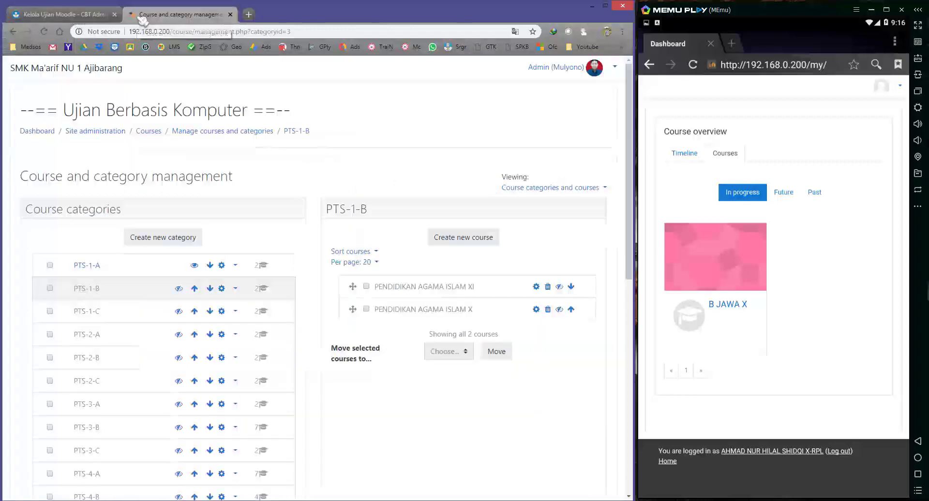
click(95, 265)
click(70, 16)
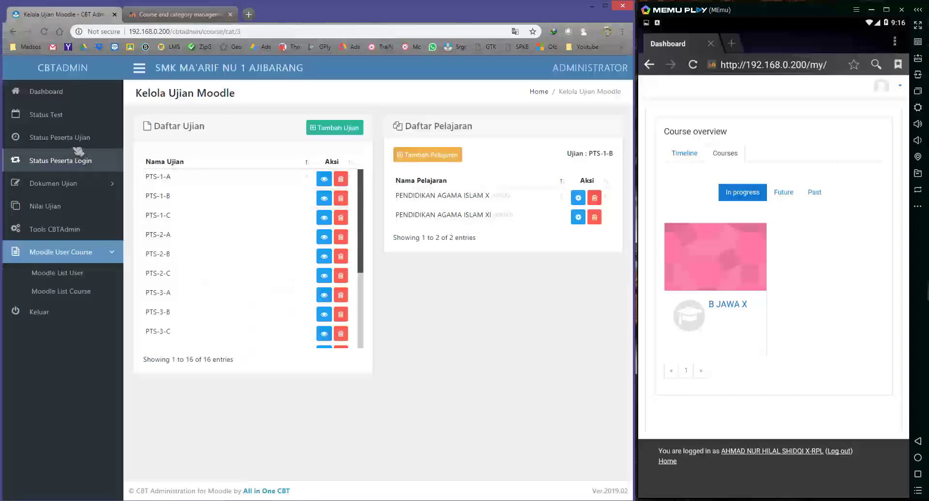
click(46, 115)
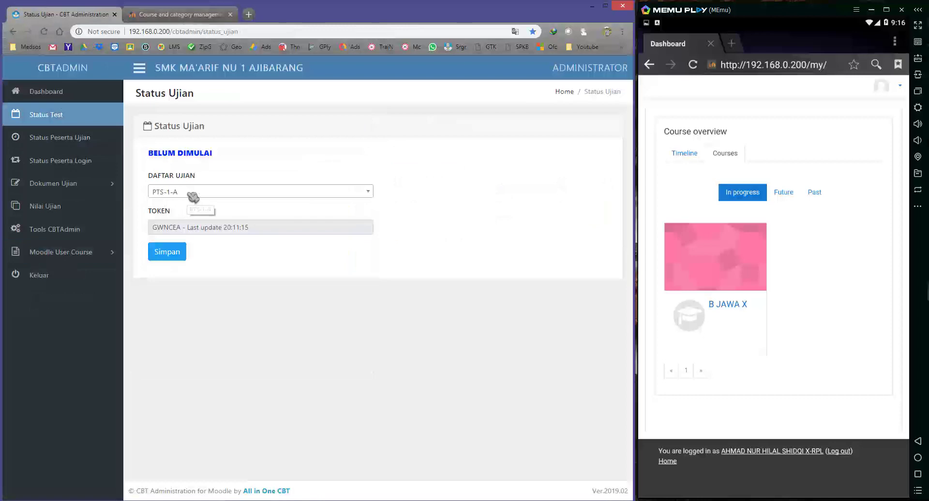
Switch back to Moodle's Course and category management tab.
click(154, 15)
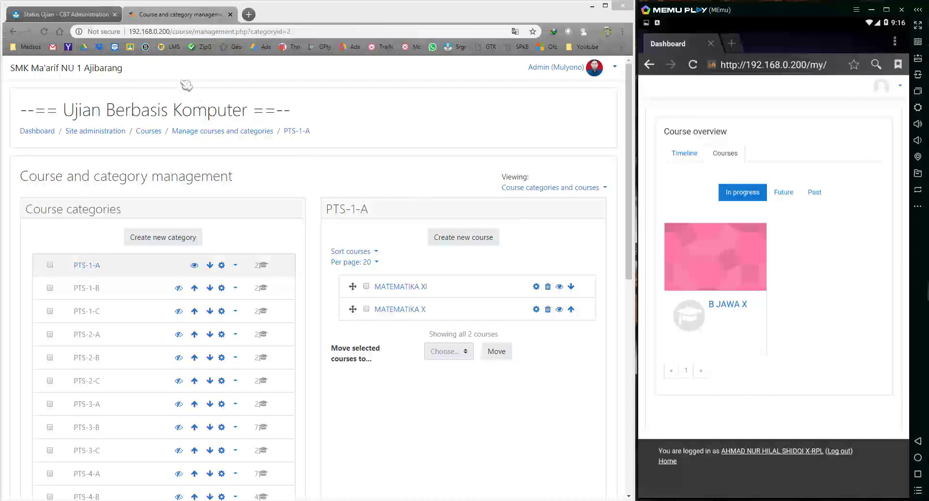
Choose PTS-1-B in the DAFTAR UJIAN dropdown, save with Simpan, and return to Moodle.
click(83, 14)
click(203, 192)
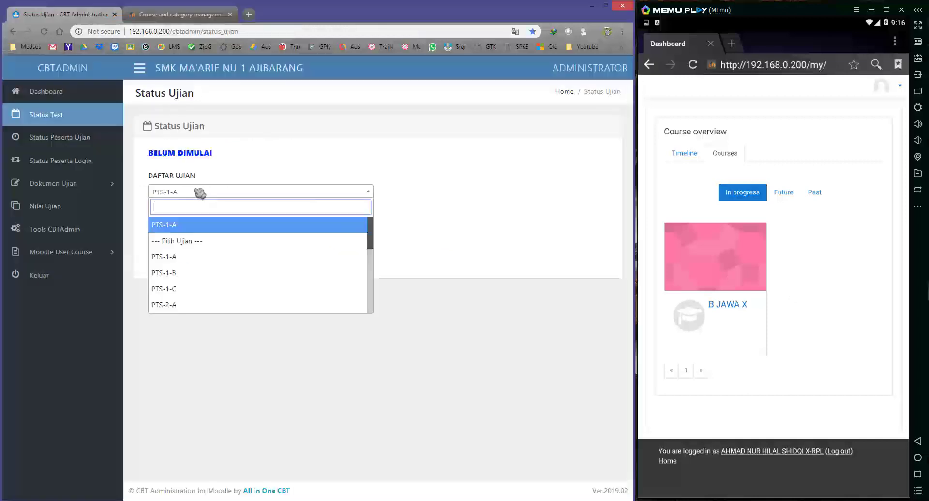
click(201, 271)
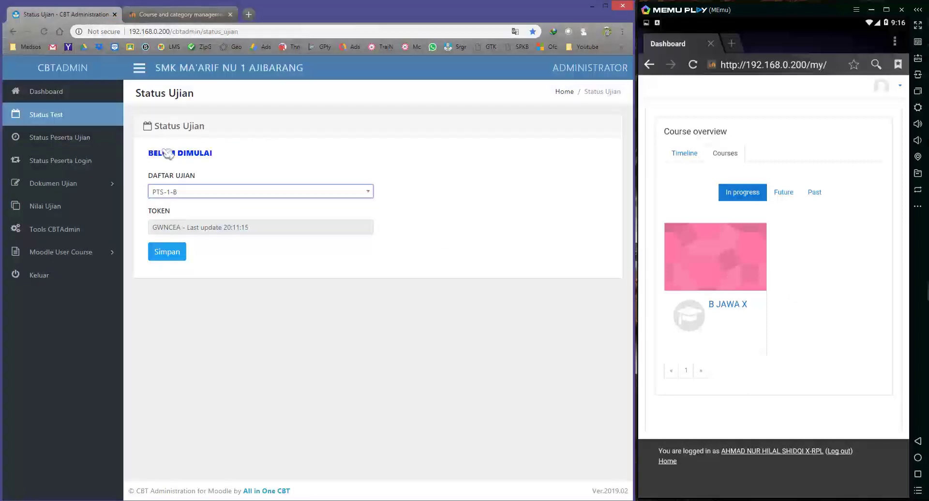
click(178, 254)
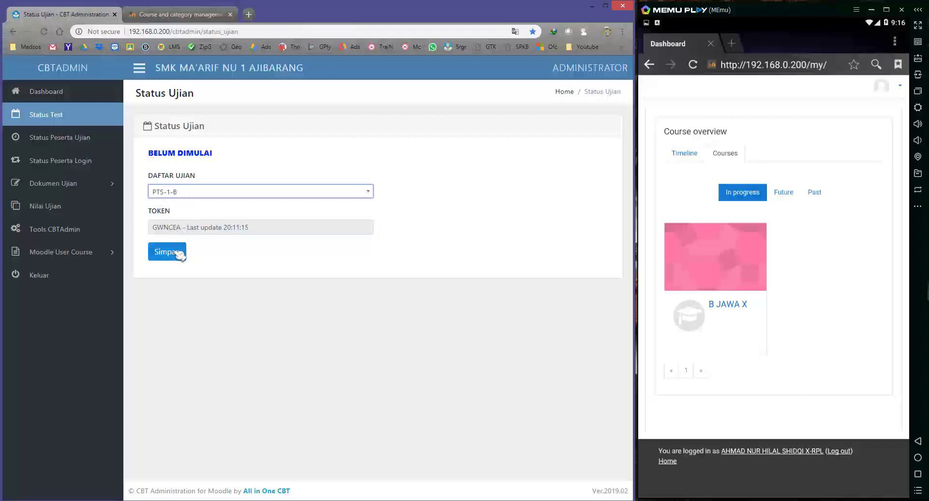
click(178, 254)
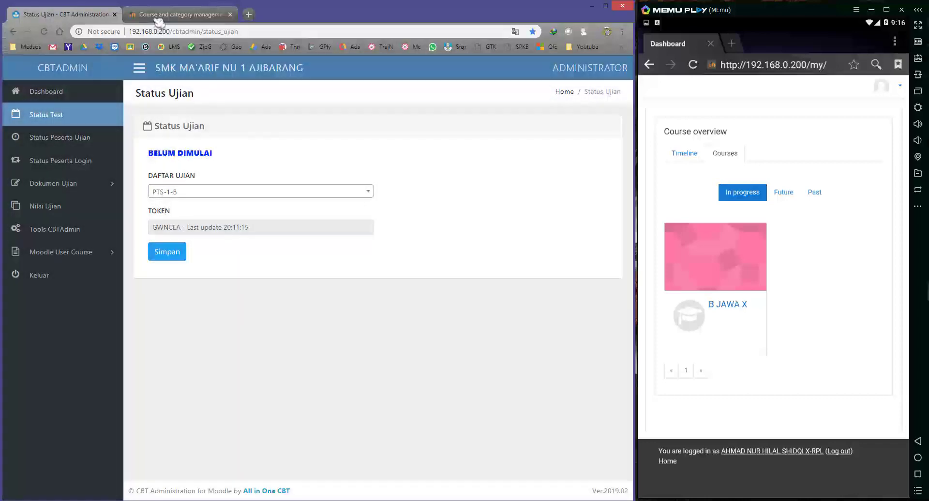
click(158, 19)
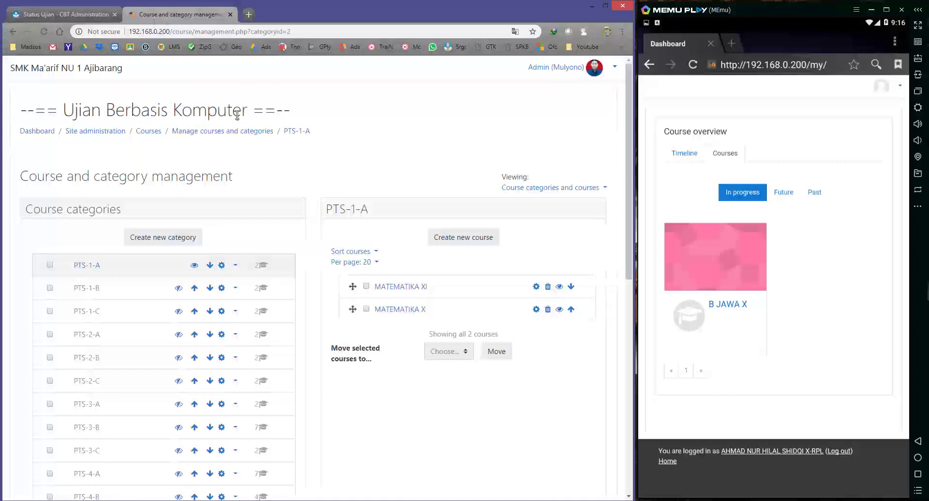
Refresh Moodle's categories, check PTS-1-B and PTS-1-A courses, then return to Status Ujian.
click(45, 31)
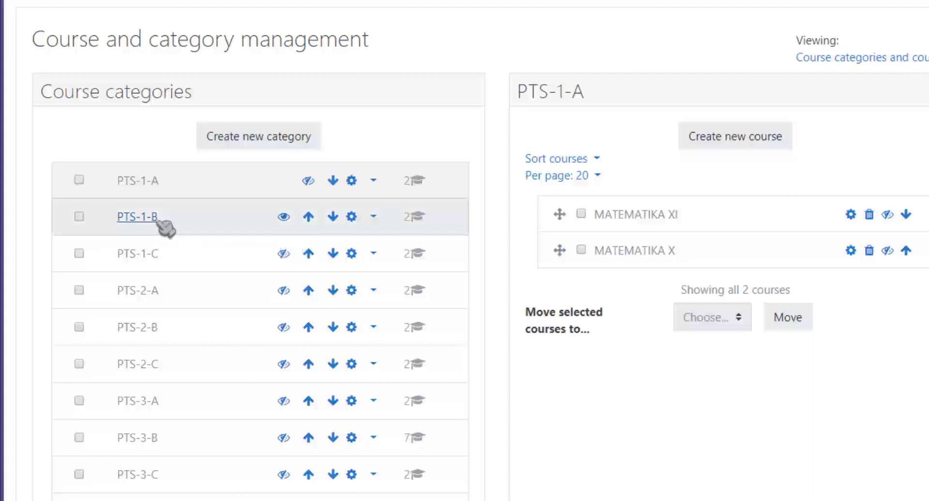
click(137, 217)
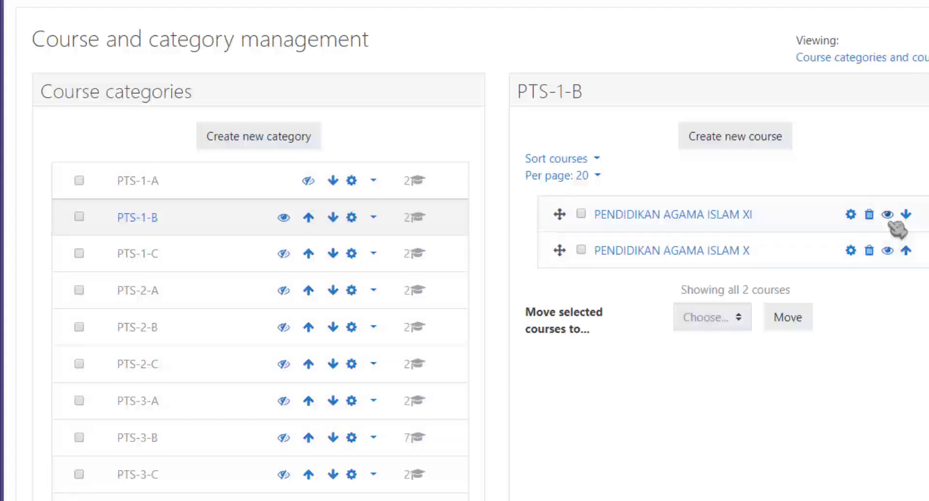
click(153, 184)
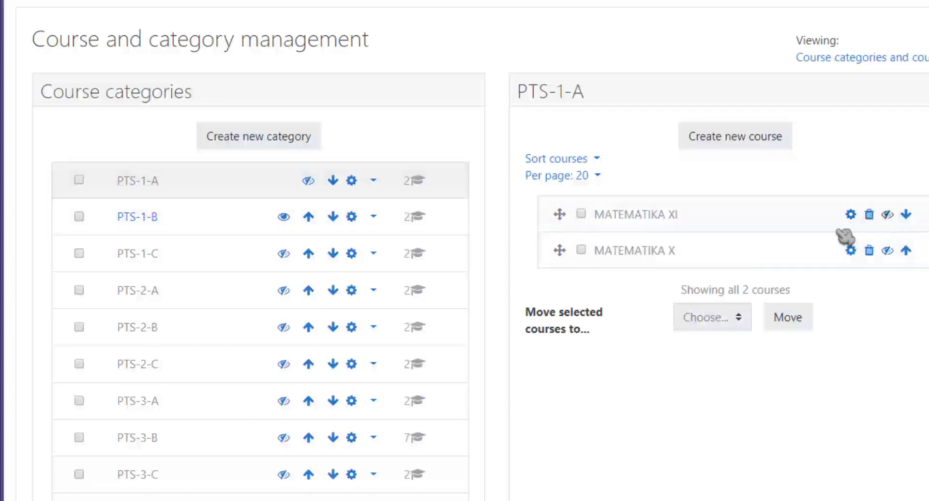
click(154, 217)
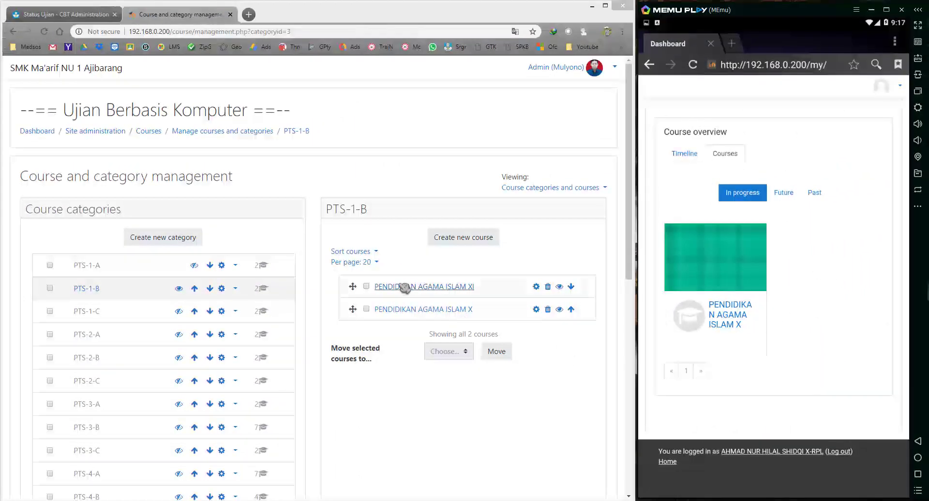
click(87, 15)
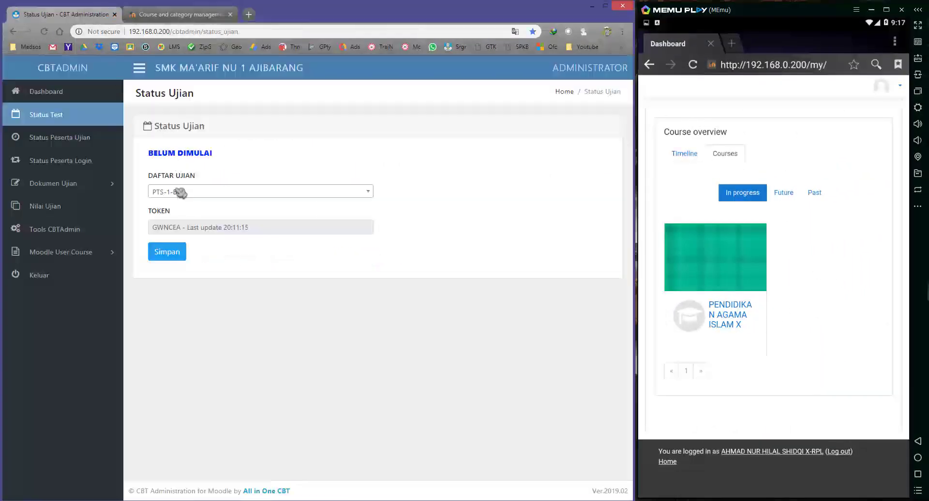
Choose PTS-1-A in the DAFTAR UJIAN dropdown, save with Simpan, and return to Moodle.
click(151, 15)
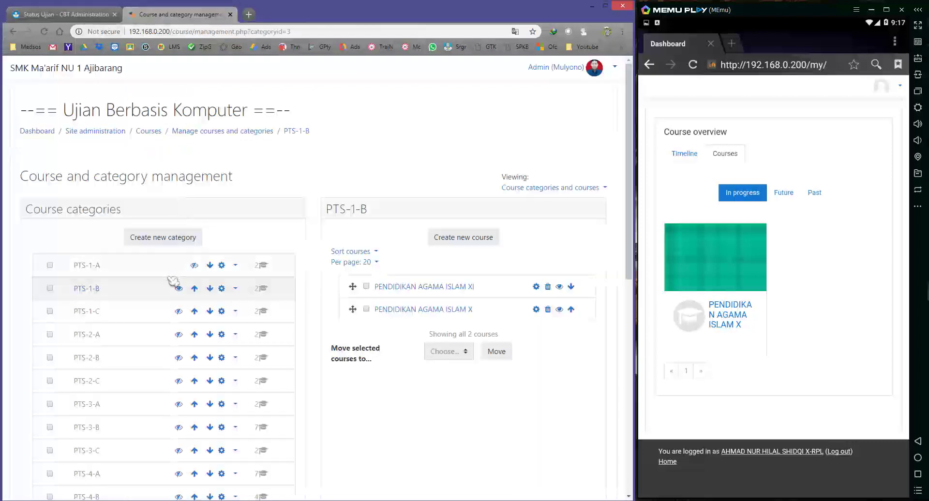
click(74, 18)
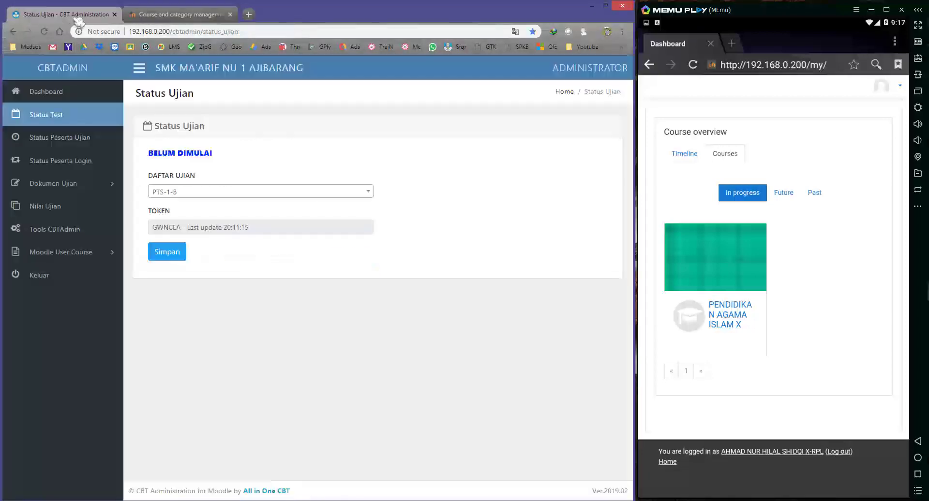
click(186, 194)
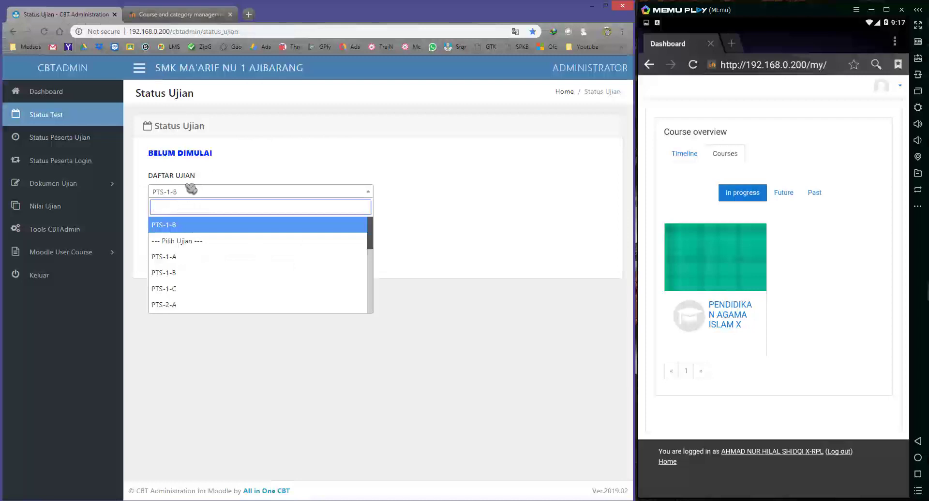
click(201, 256)
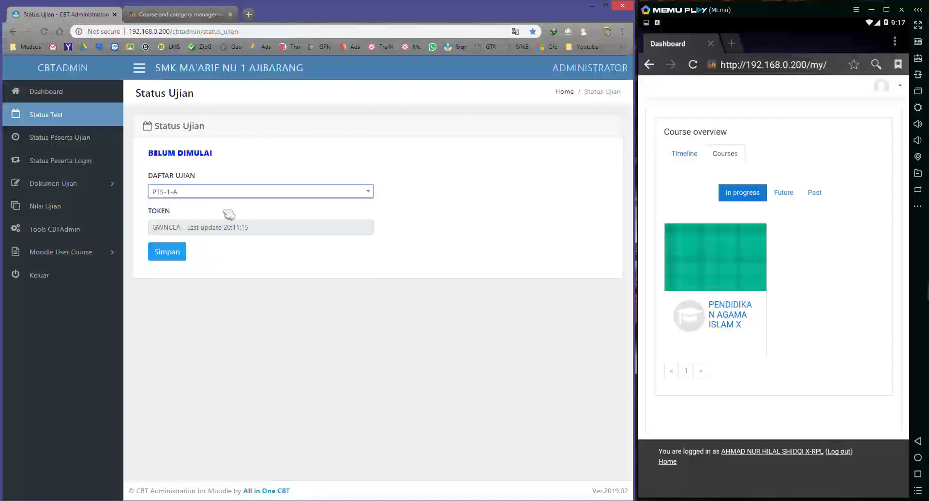
click(186, 193)
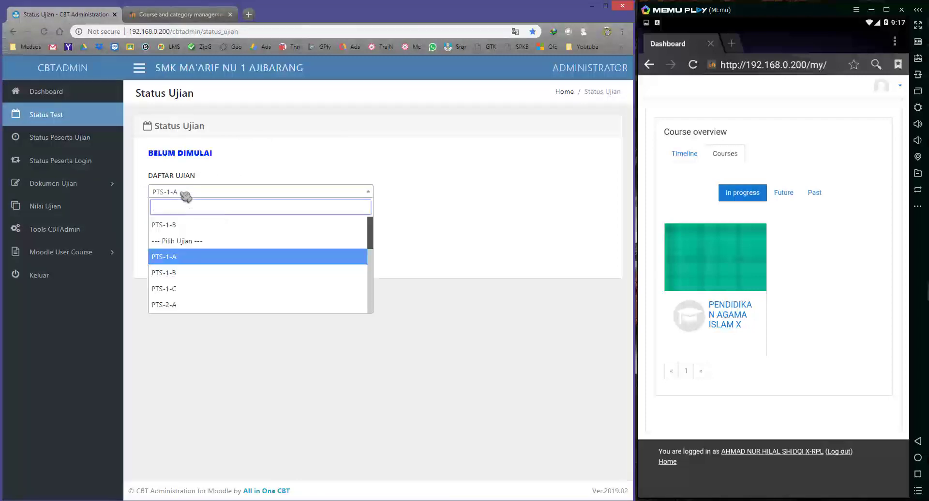
click(185, 193)
click(167, 252)
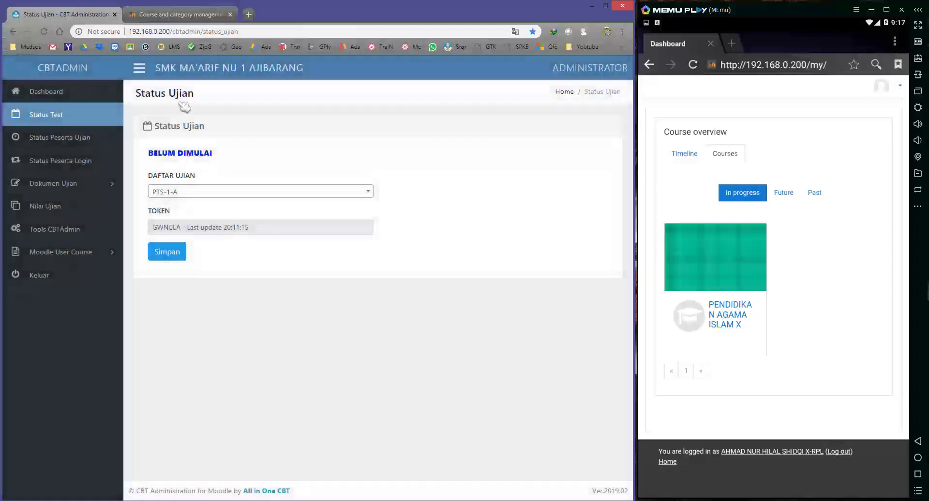
click(160, 15)
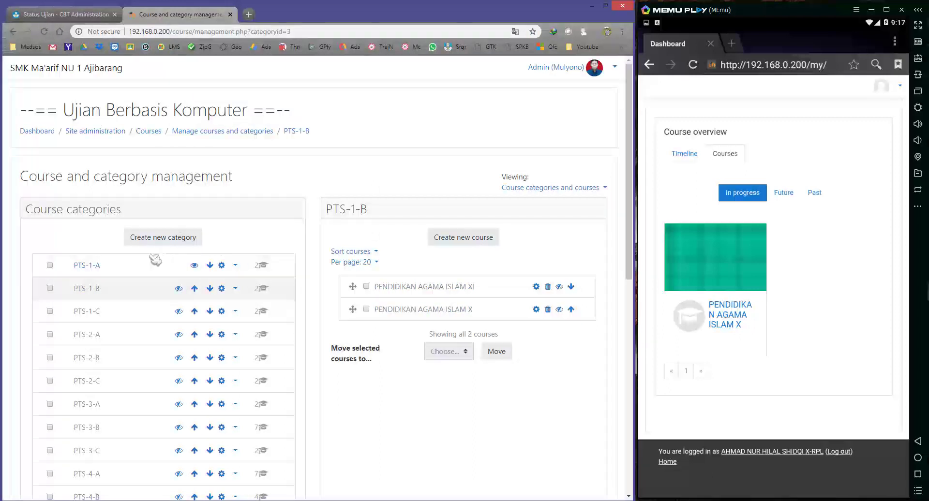
Show PTS-1-A's courses, reload the student's dashboard, then view PTS-1-B, PTS-1-C and PTS-2-A.
click(87, 265)
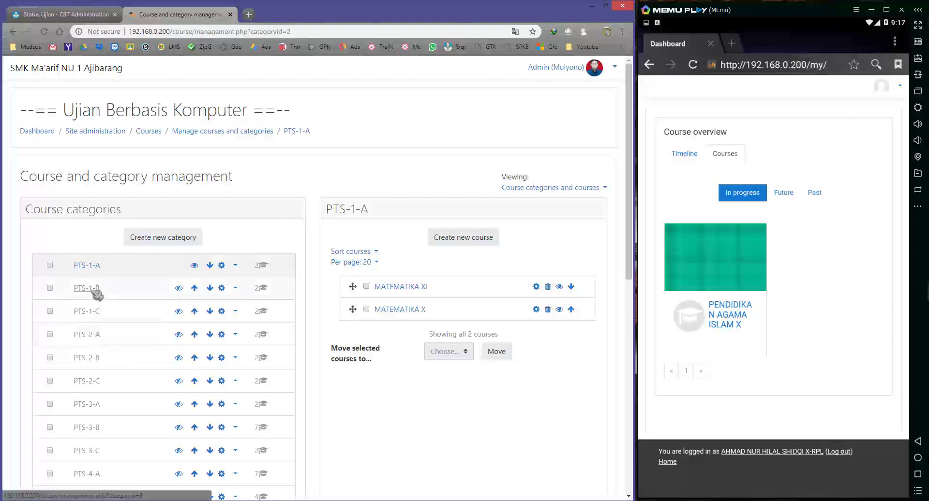
click(695, 70)
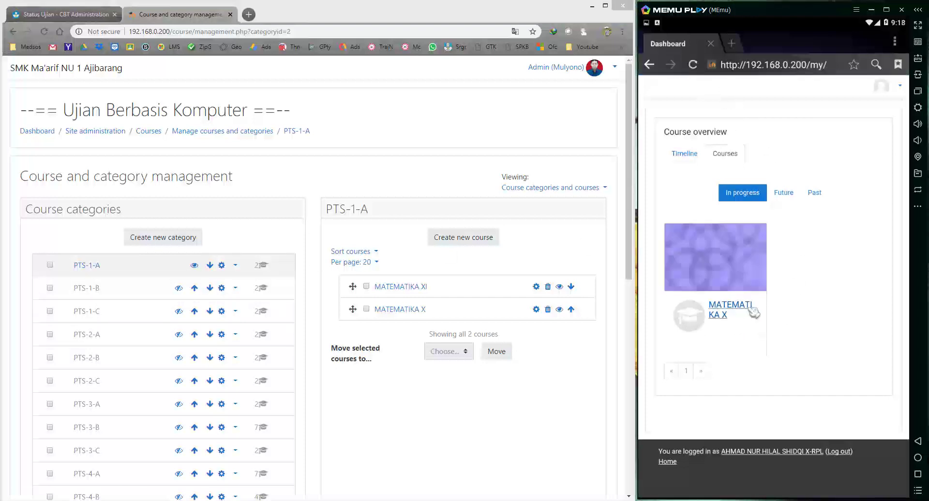
click(87, 289)
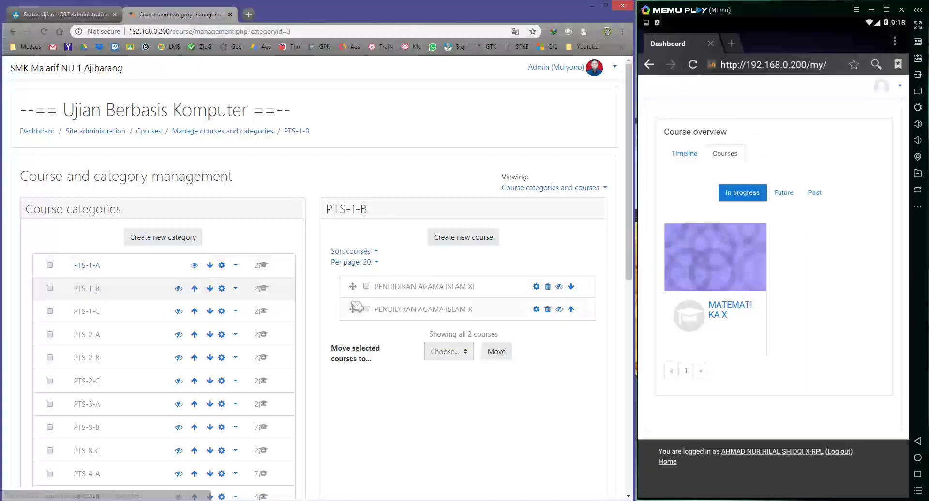
click(95, 311)
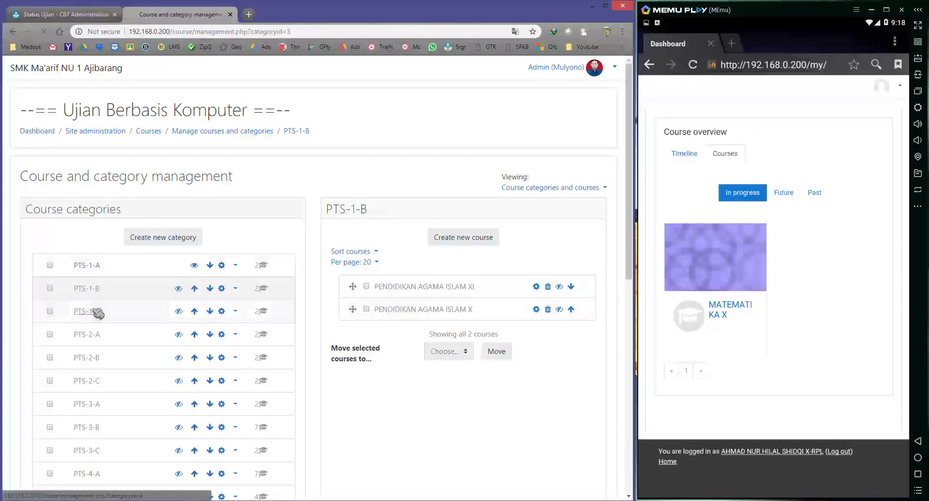
click(87, 335)
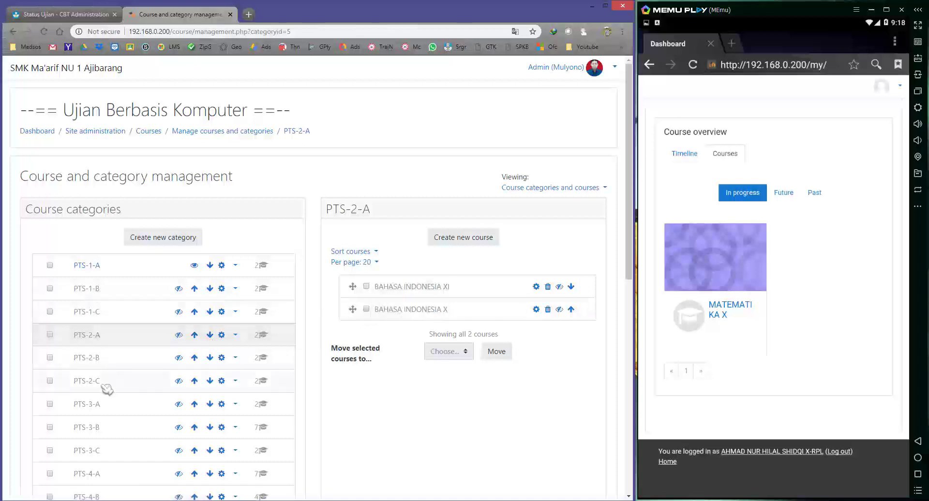
Recheck the PTS-1-B and PTS-1-A course lists, ending on PTS-1-B.
scroll(104, 387, down, 5)
scroll(104, 387, up, 5)
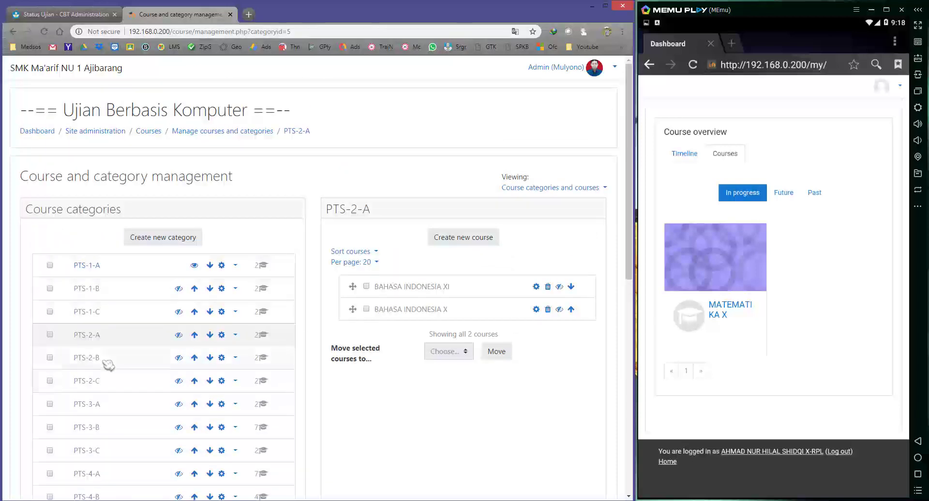
click(95, 289)
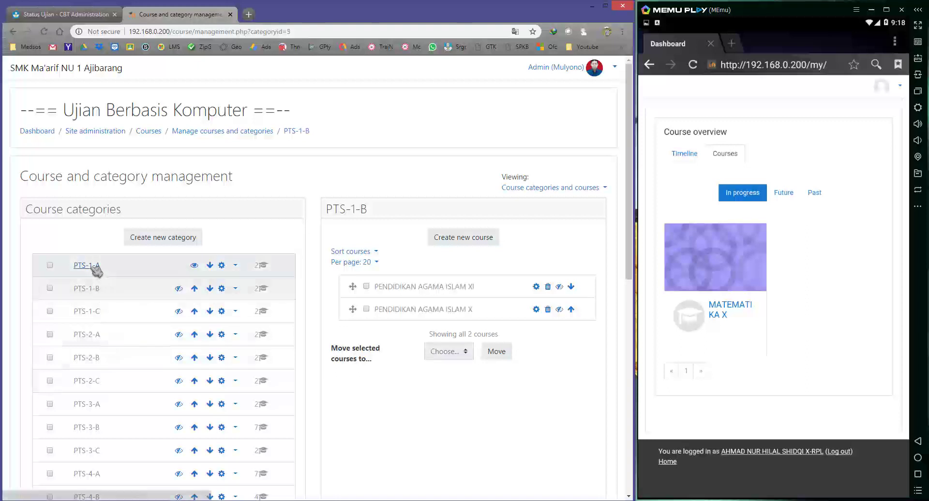
click(83, 265)
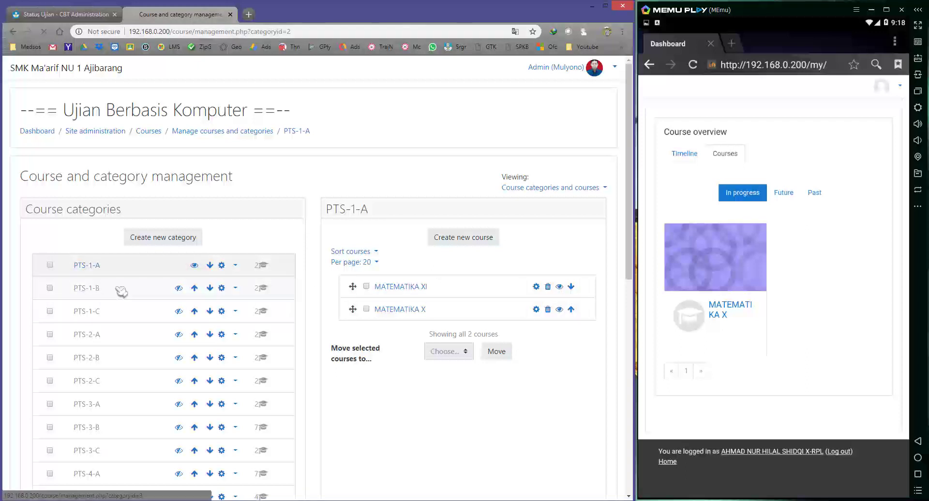
click(95, 289)
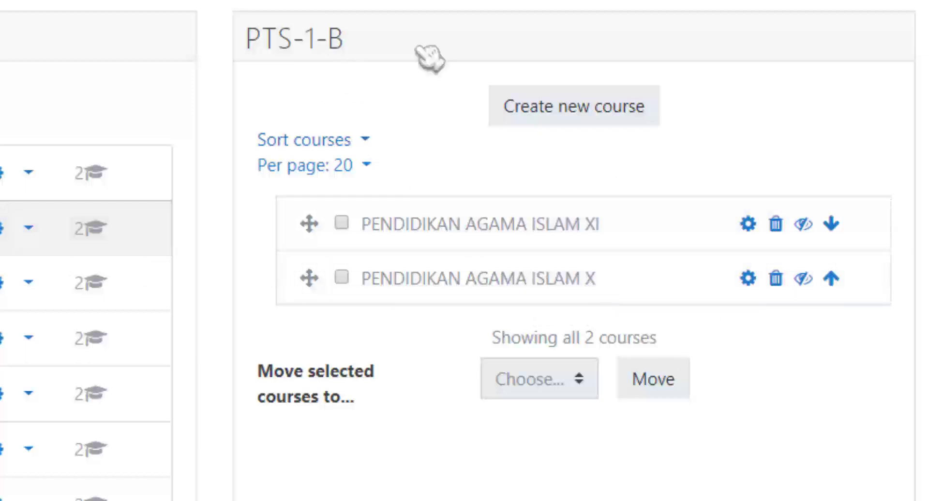
Show PENDIDIKAN AGAMA ISLAM X and reload the student's dashboard to confirm it appears.
click(639, 118)
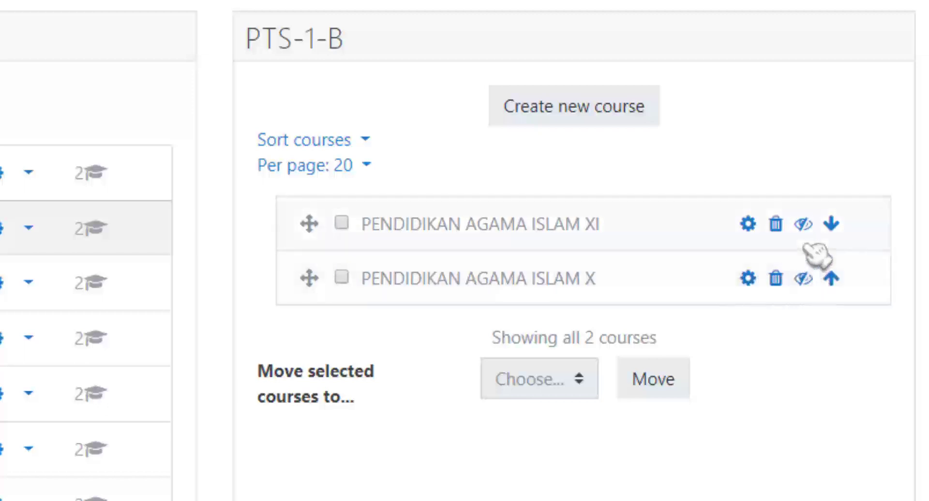
click(804, 280)
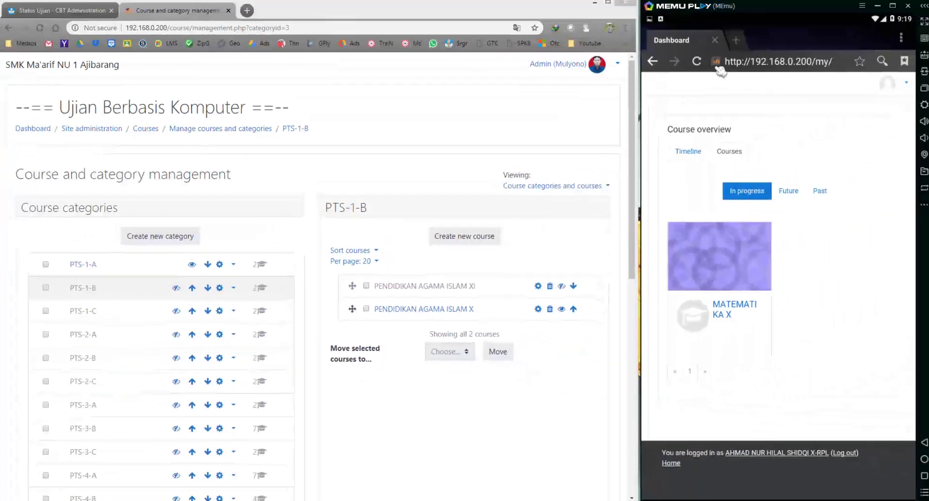
click(697, 62)
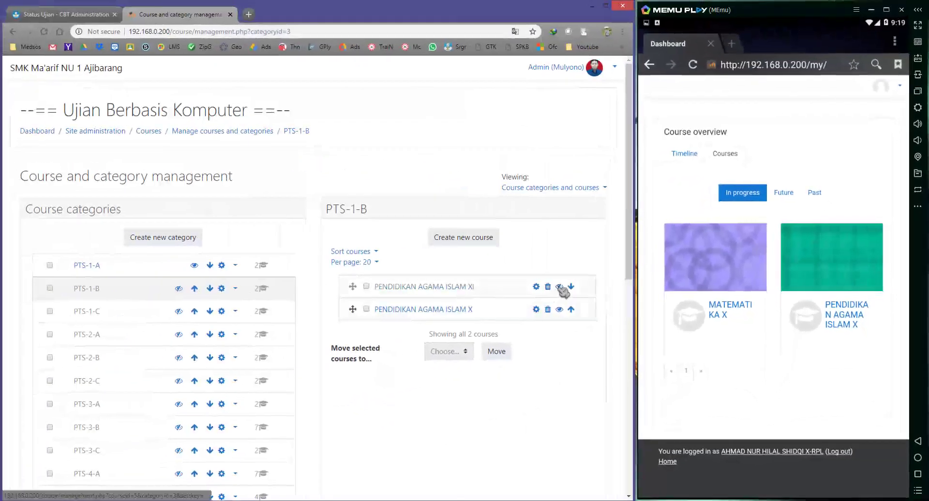
Check the student's dashboard, then leave PENDIDIKAN AGAMA ISLAM XI hidden in PTS-1-B.
click(561, 288)
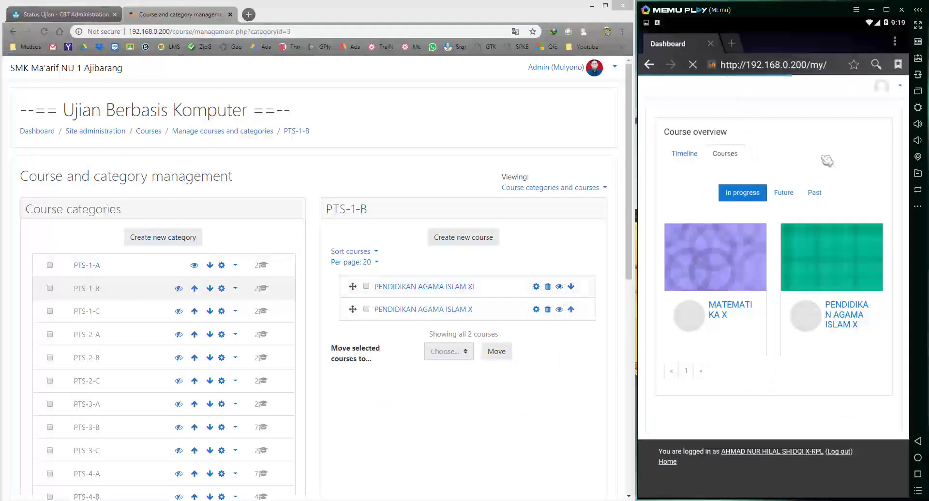
click(889, 89)
click(779, 115)
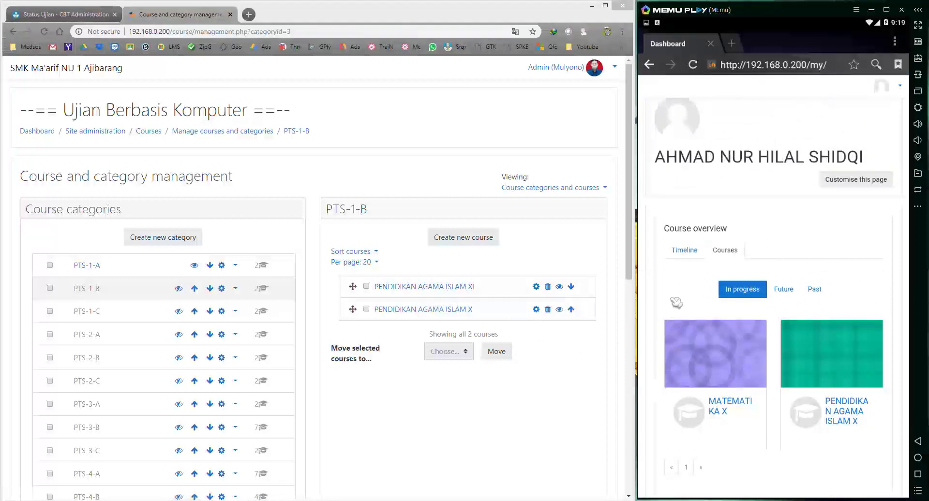
scroll(677, 302, down, 1)
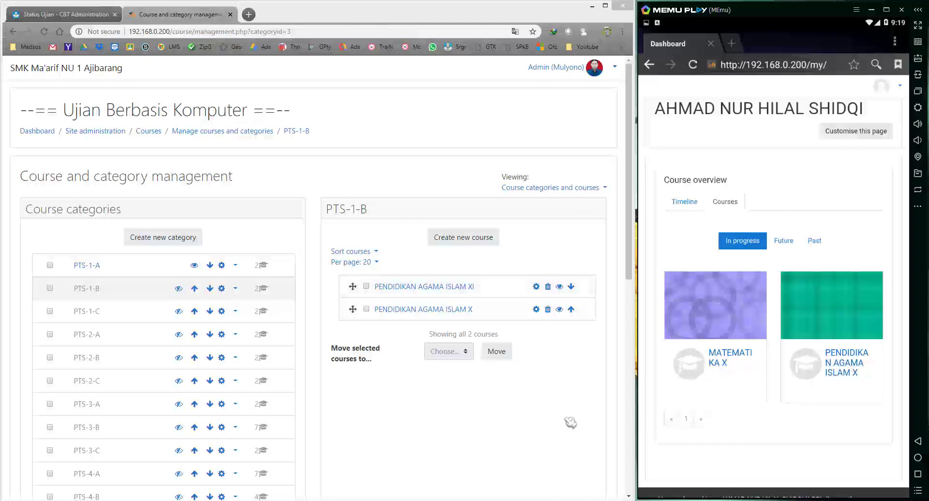
click(559, 287)
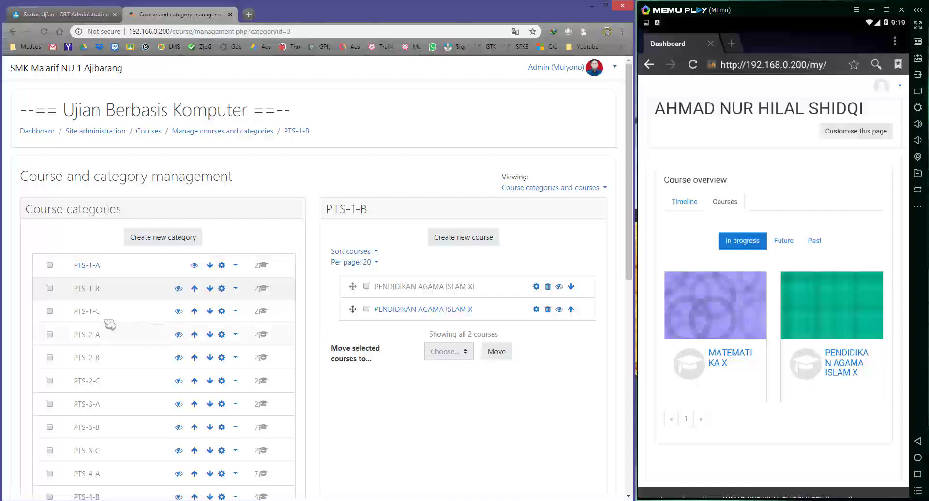
Open category PTS-1-C, make B JAWA X visible, and refresh the student's dashboard.
click(90, 315)
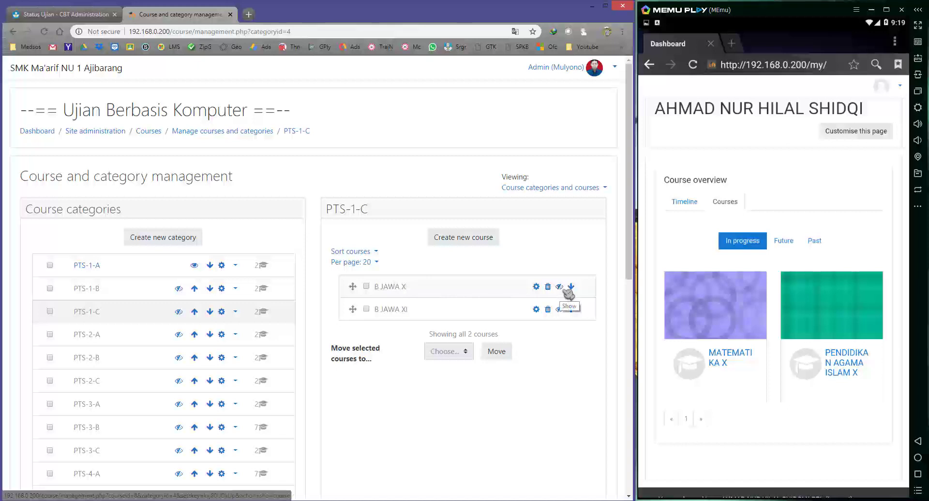
click(731, 168)
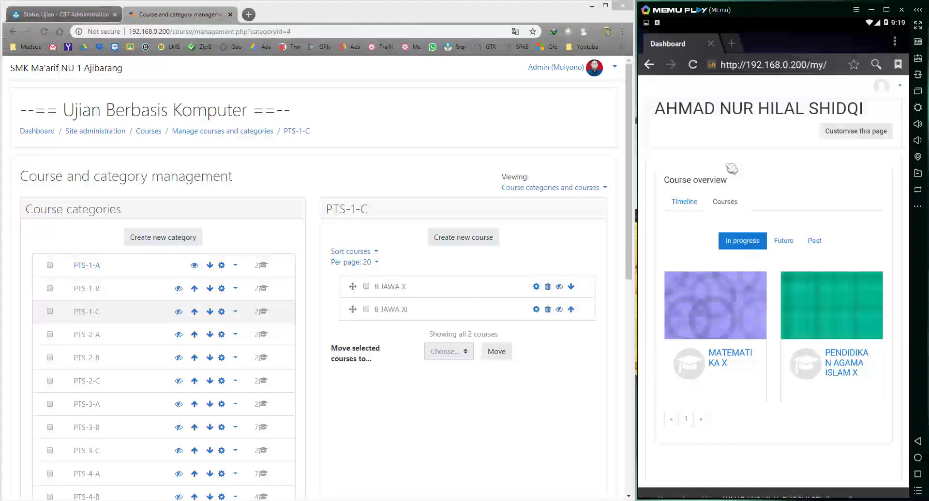
click(694, 70)
scroll(791, 416, down, 1)
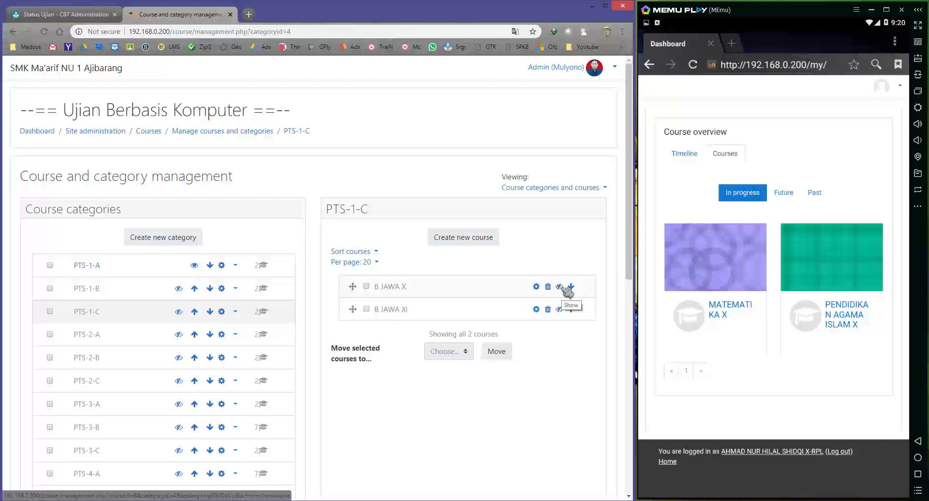
click(560, 287)
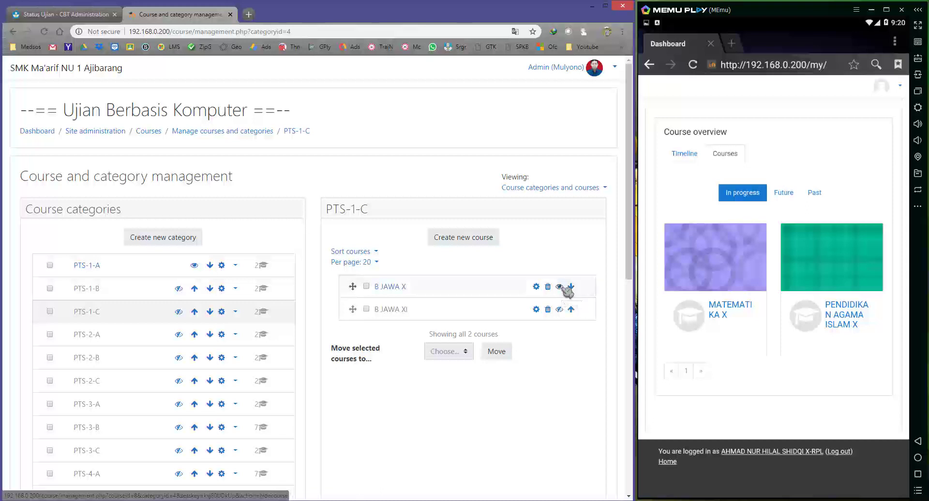
click(798, 377)
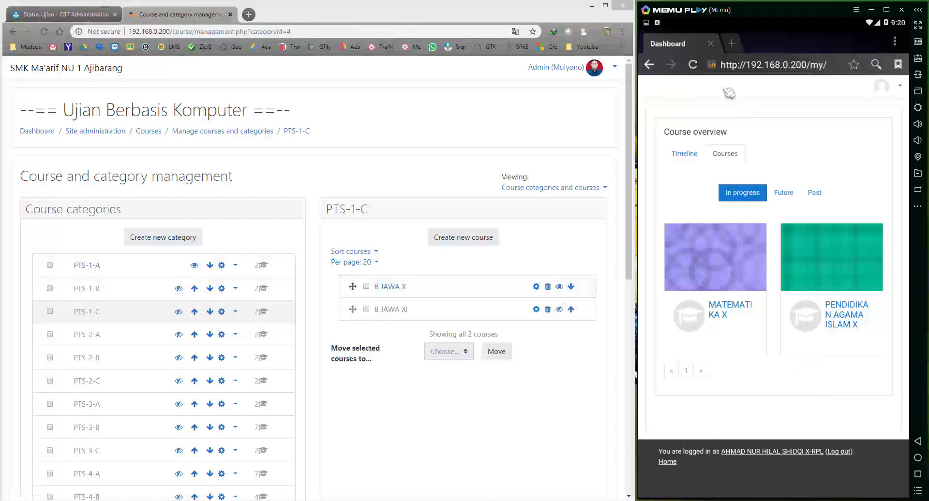
click(694, 65)
Make B JAWA XI visible and reload the student's dashboard.
scroll(798, 435, down, 1)
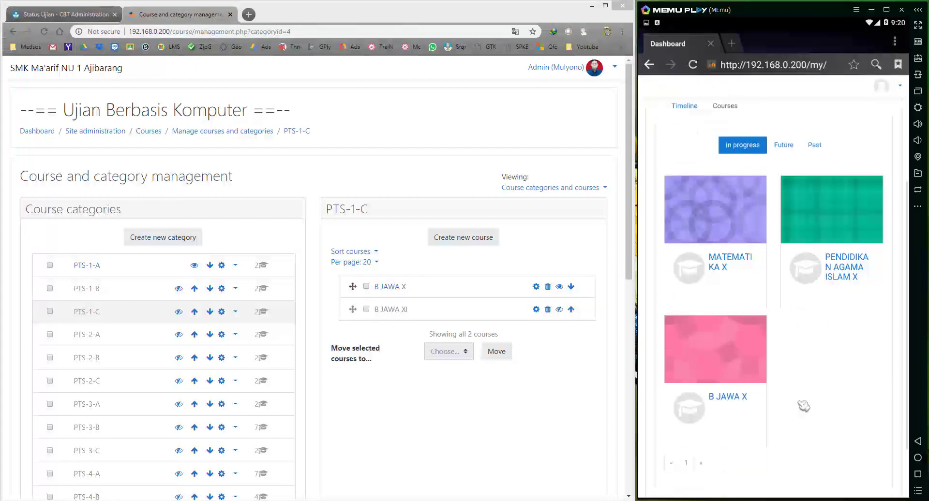
scroll(817, 387, down, 1)
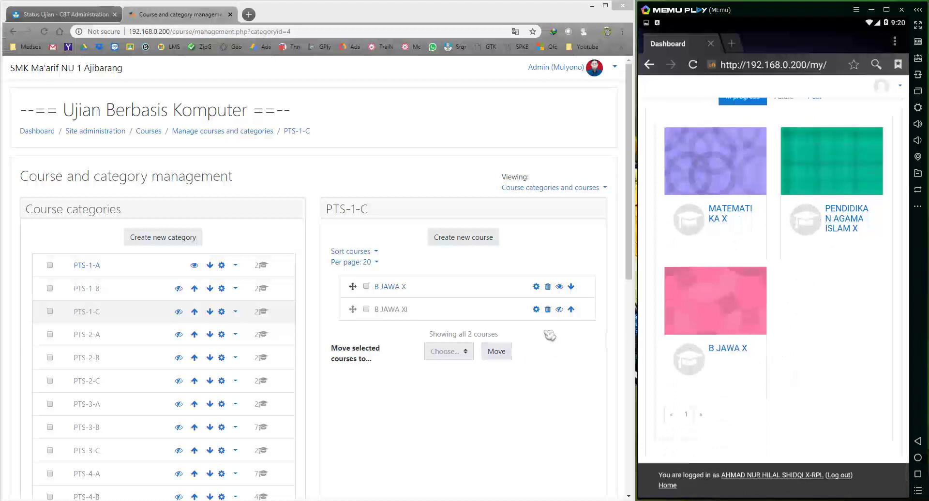
click(560, 310)
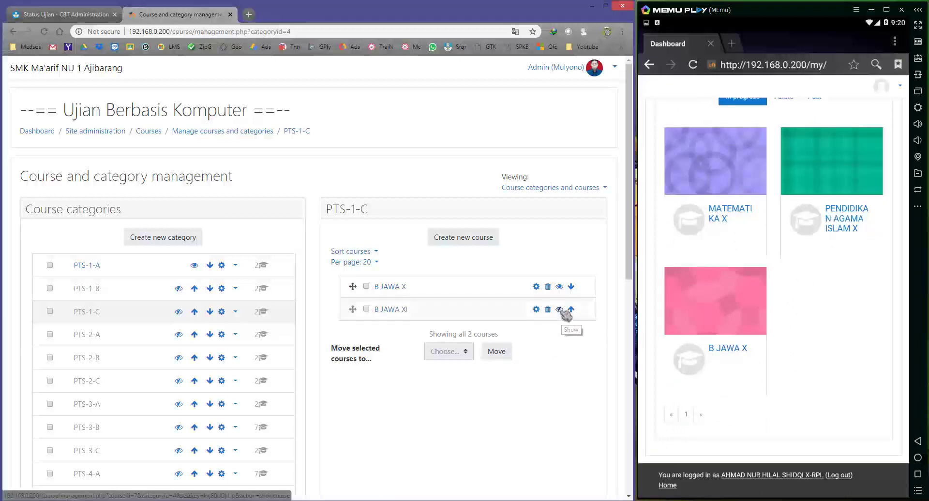
click(693, 65)
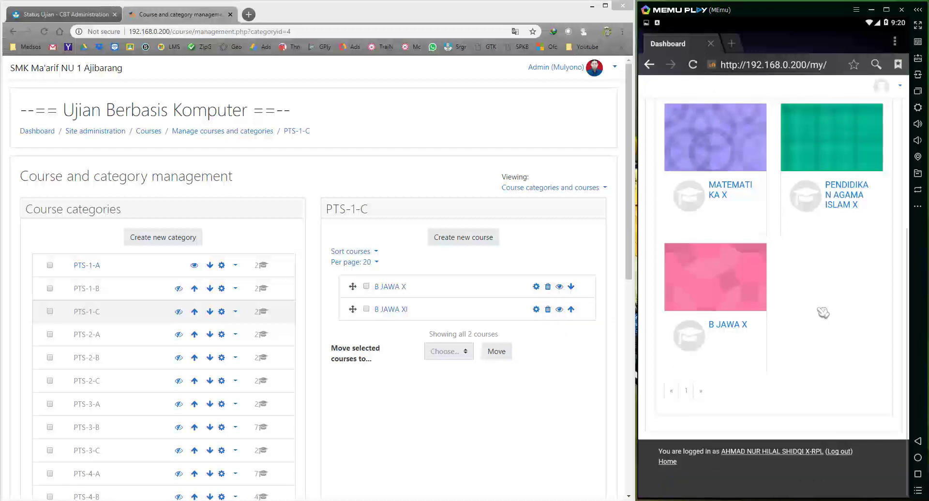
scroll(817, 304, up, 2)
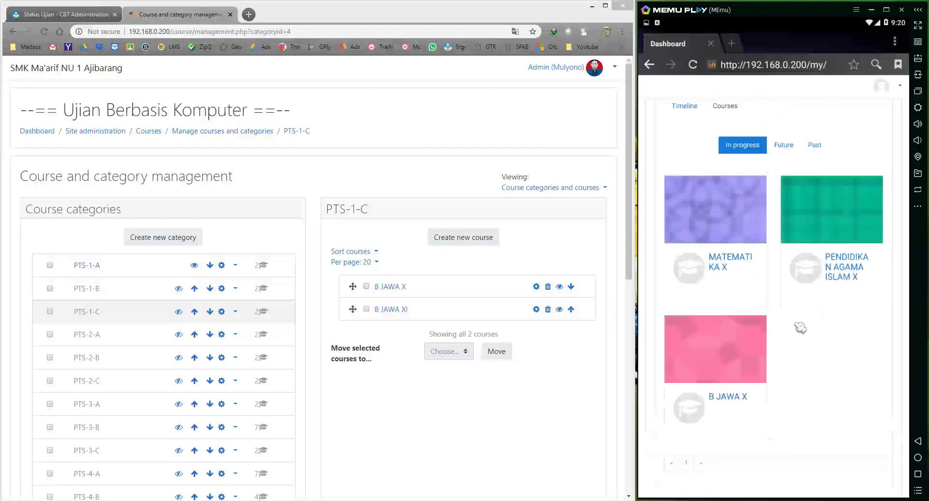
Open category PTS-2-A and make BAHASA INDONESIA XI visible to students.
click(92, 336)
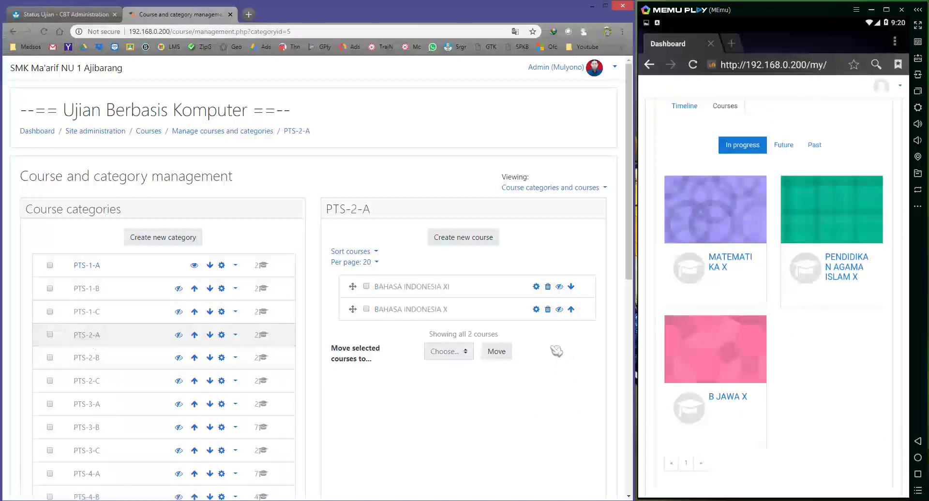
click(559, 286)
click(794, 235)
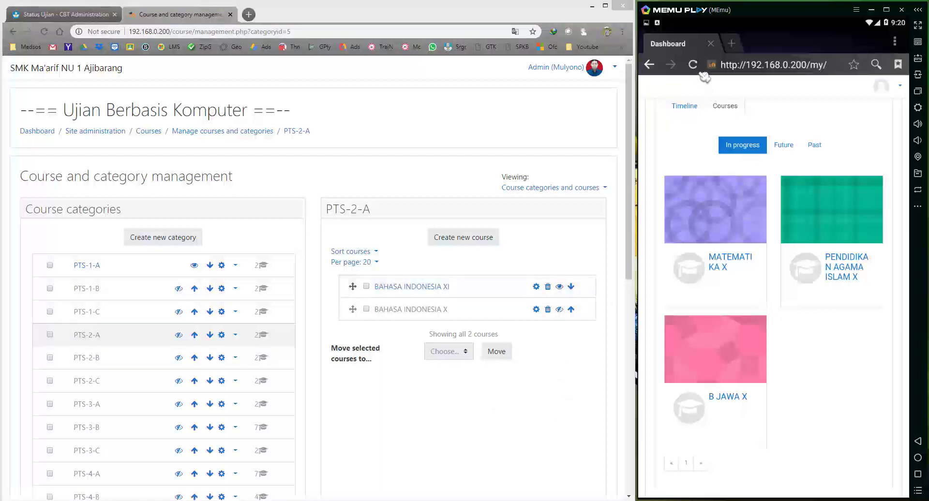
drag(812, 338, 816, 297)
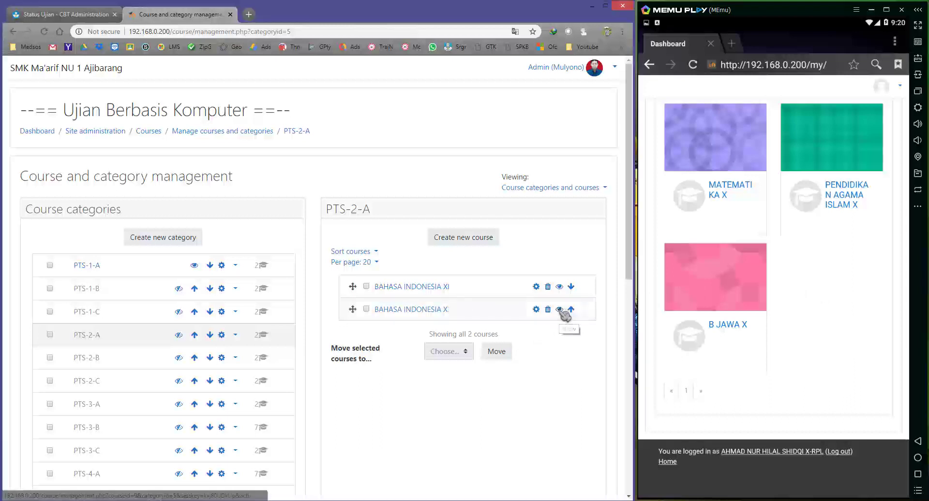
Make BAHASA INDONESIA X visible, reload the student's dashboard, and return to the CBT status page.
click(559, 310)
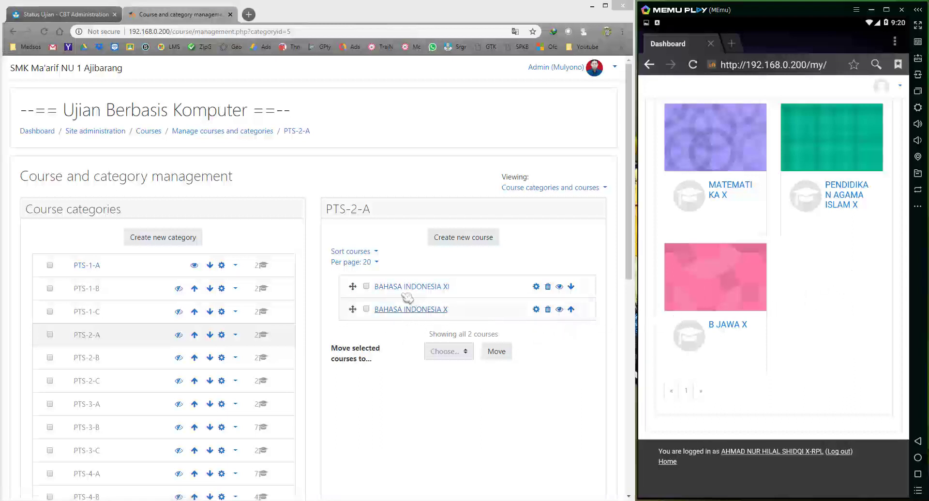
click(694, 66)
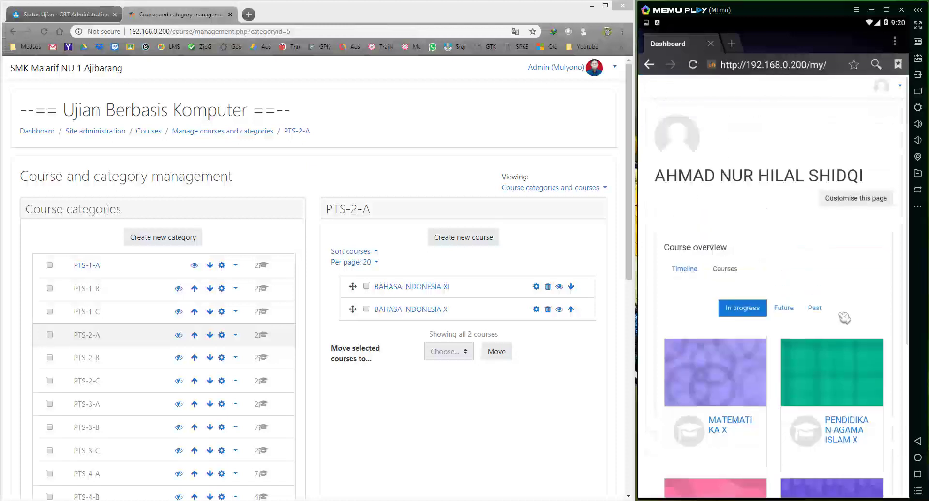
scroll(844, 317, down, 5)
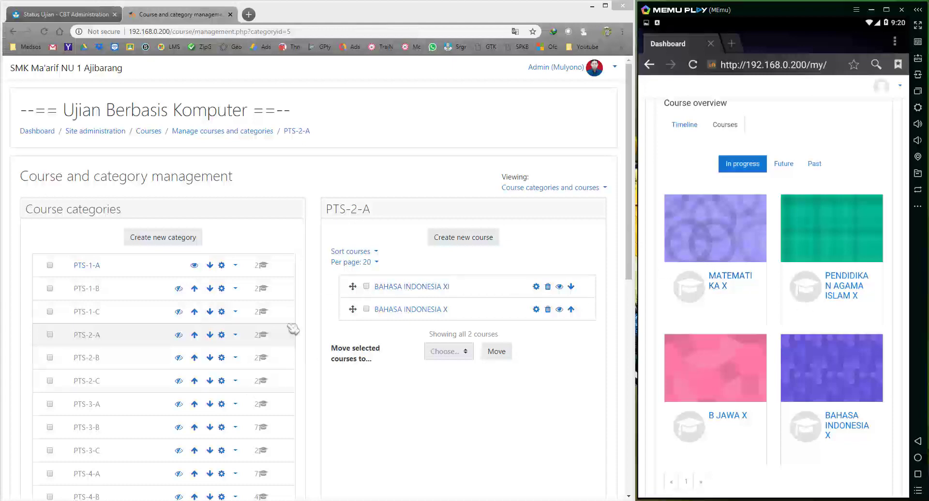
click(77, 16)
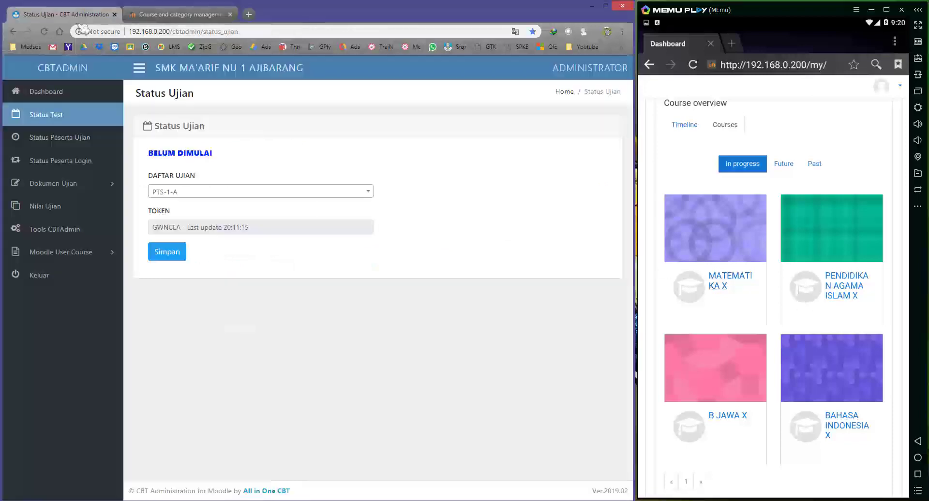
Review the DAFTAR UJIAN session list keeping PTS-1-A, then go back to Moodle course management.
click(187, 192)
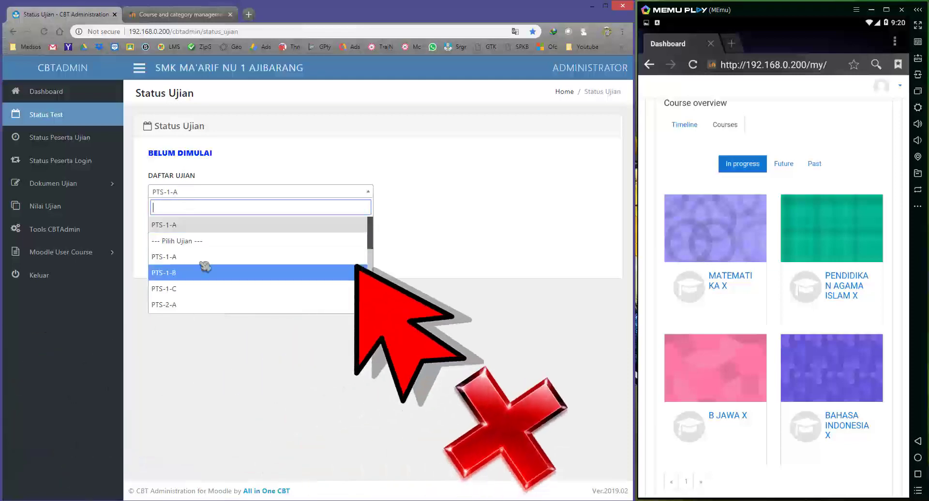
click(238, 159)
click(190, 196)
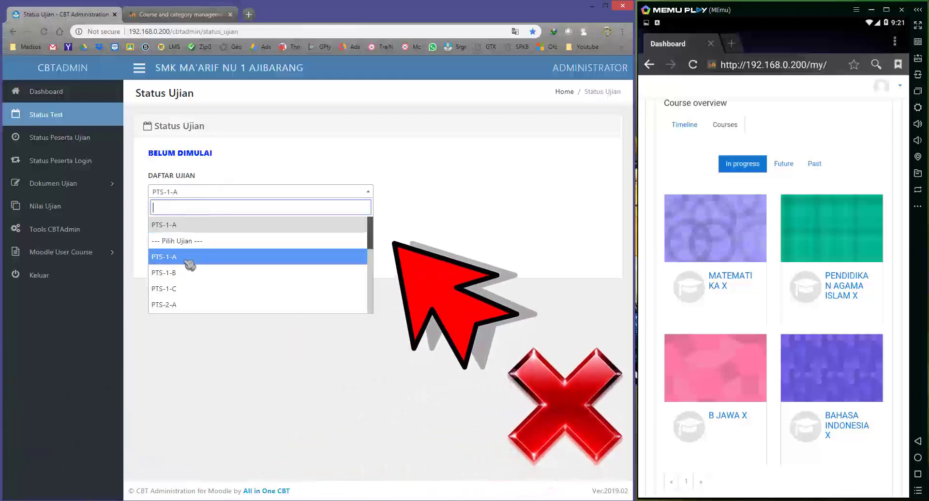
click(222, 174)
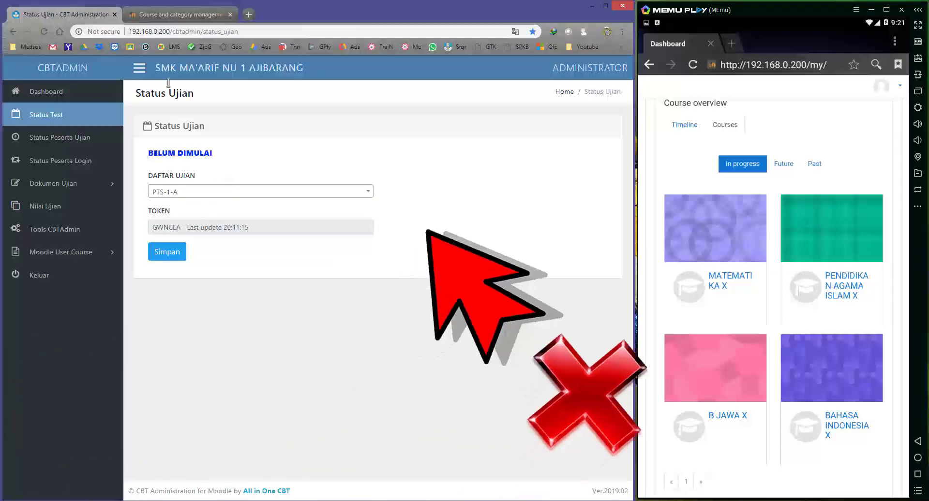
click(162, 15)
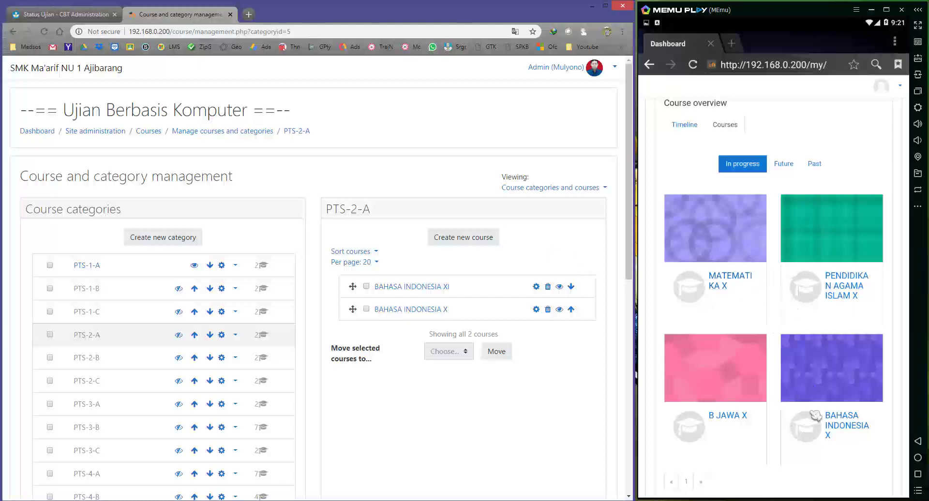
Browse to category PTS-2-C and make SENI BUDAYA visible to students.
scroll(779, 465, down, 2)
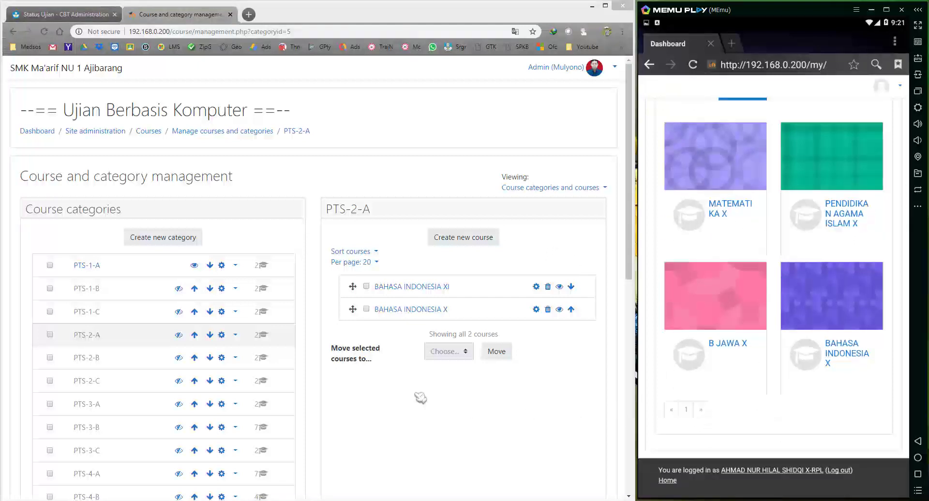
click(99, 359)
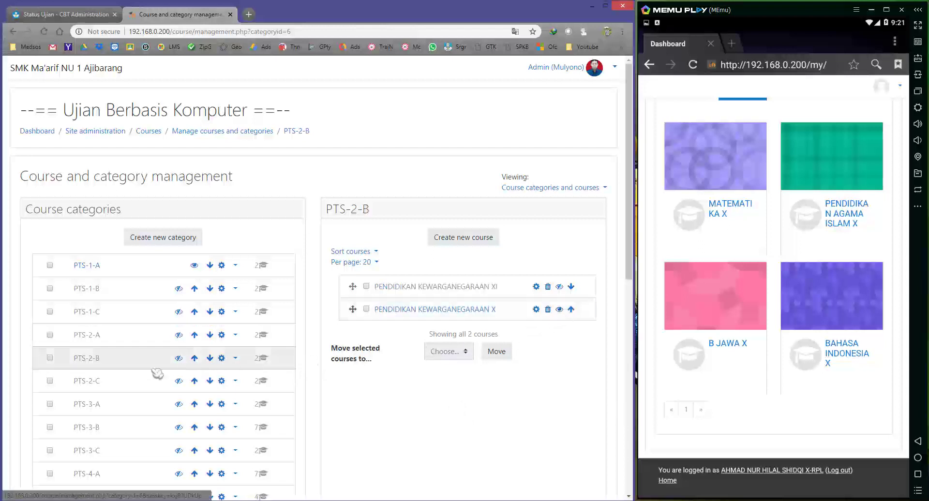
click(81, 381)
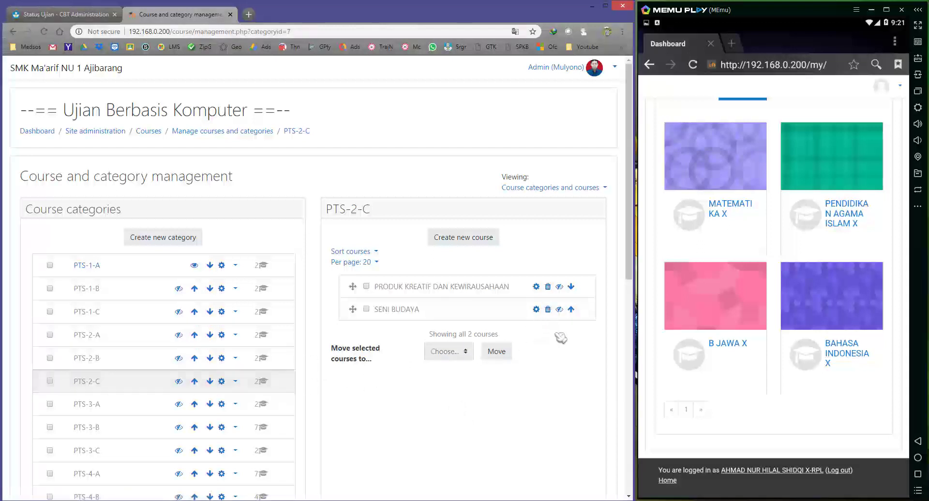
click(559, 309)
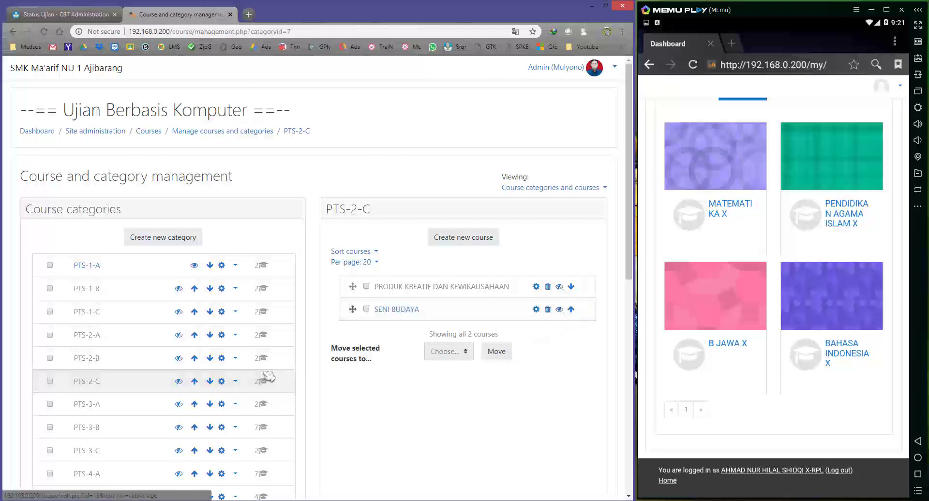
In PTS-3-A, make BAHASA INGGRIS X visible and reload the student's dashboard.
click(103, 407)
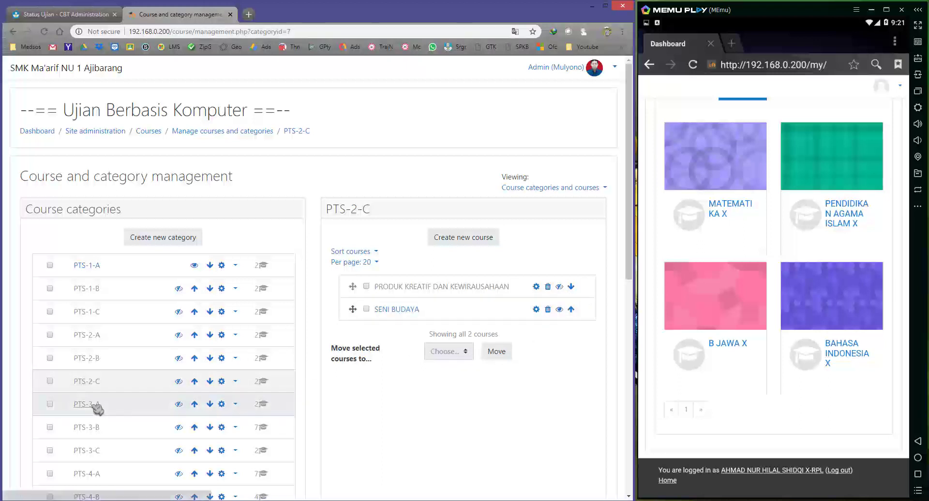
click(559, 309)
click(693, 65)
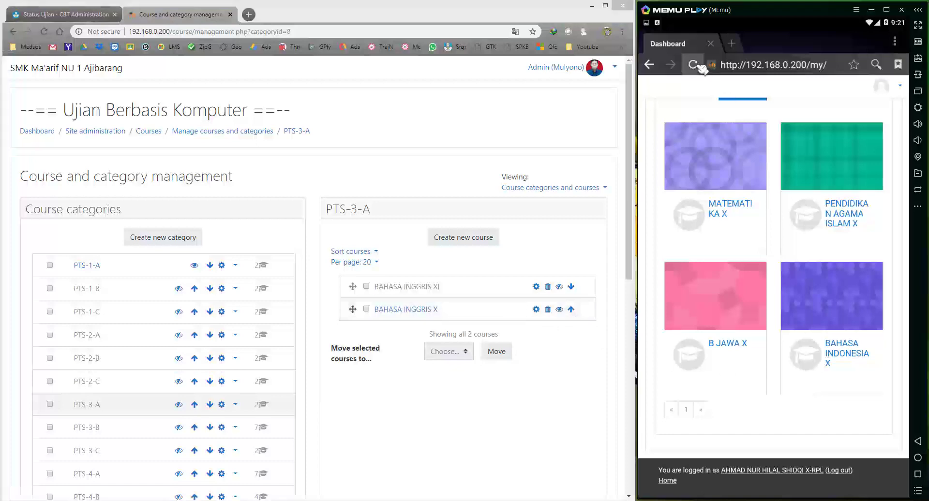
scroll(790, 253, down, 1)
scroll(788, 252, down, 3)
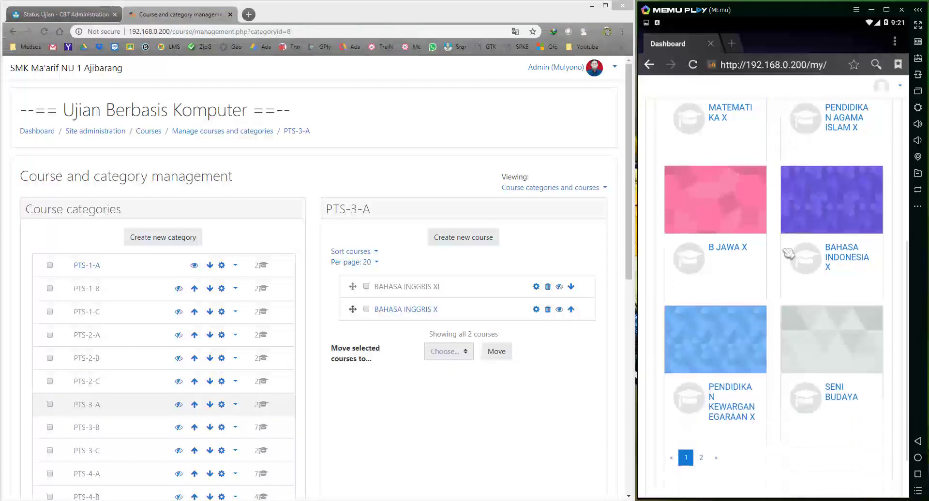
scroll(790, 293, up, 5)
scroll(789, 293, up, 3)
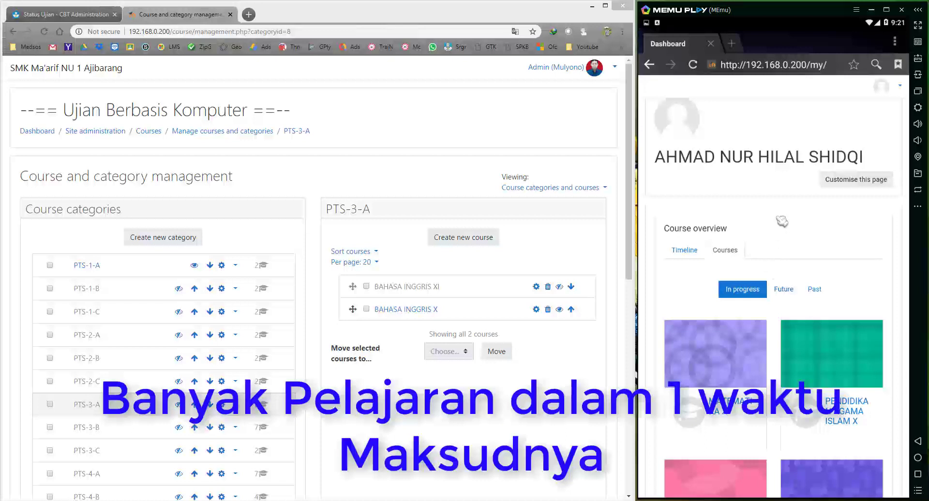
Reload the CBT Status Test page for PTS-1-A, then open MATEMATIKA X on the student's device.
scroll(780, 221, down, 1)
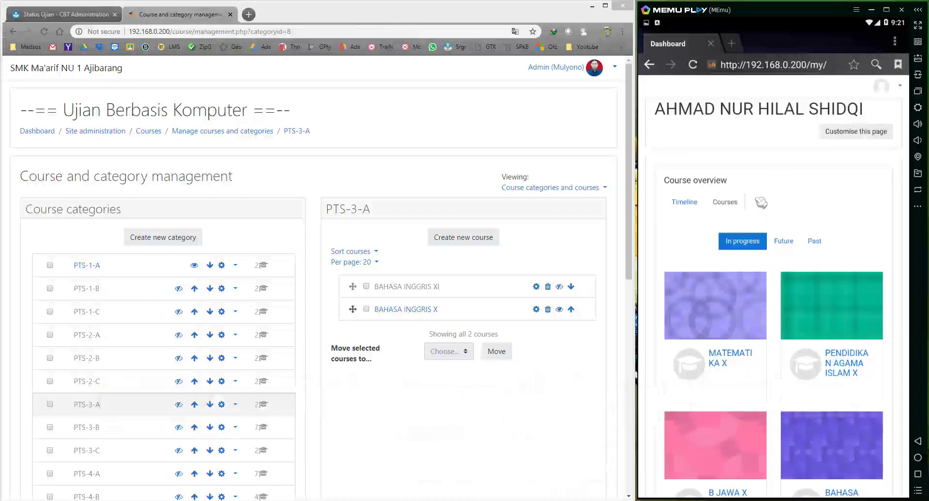
click(32, 17)
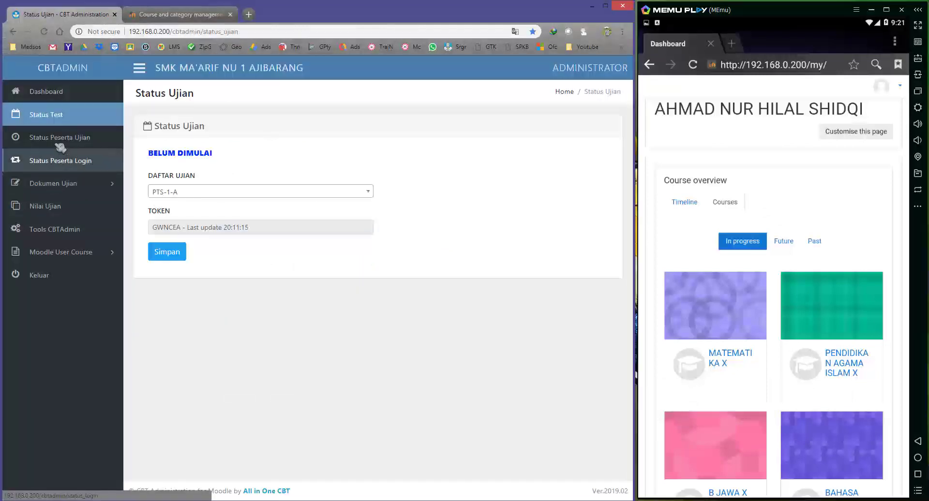
click(65, 117)
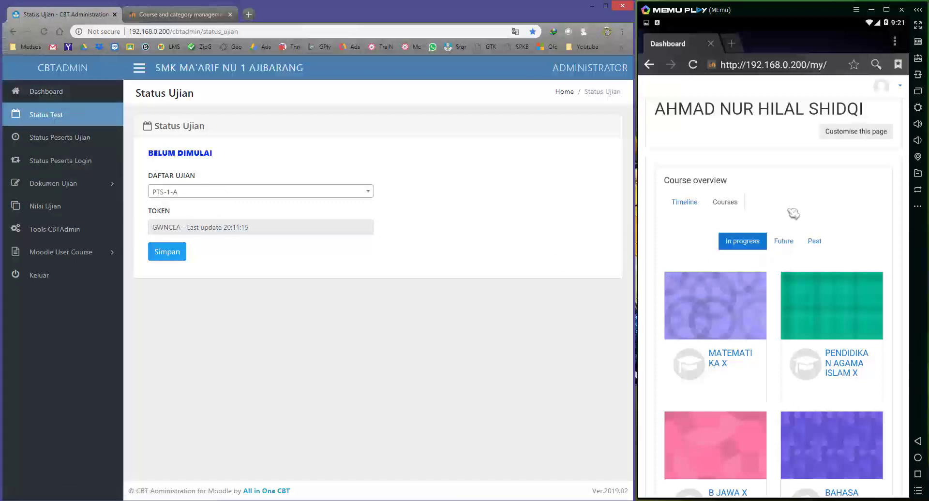
click(813, 195)
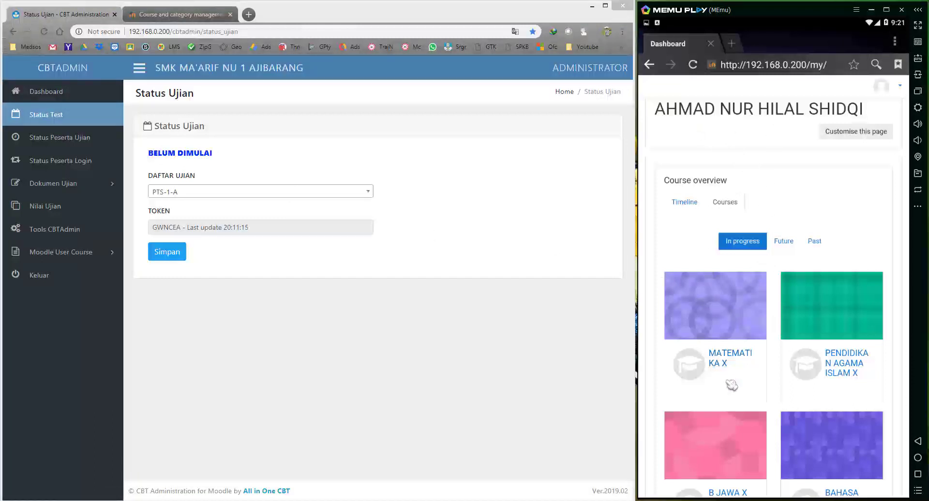
click(730, 359)
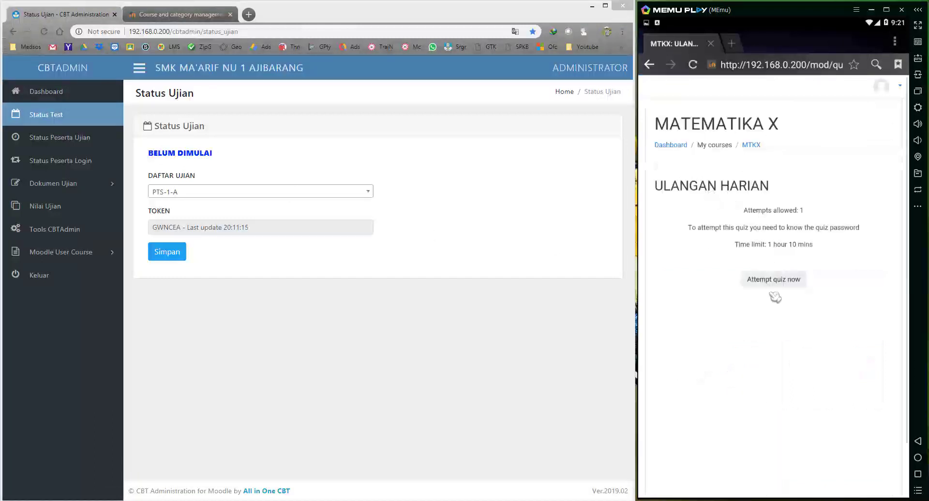
Start the MATEMATIKA X quiz attempt, pasting the copied exam token as the quiz password.
click(773, 281)
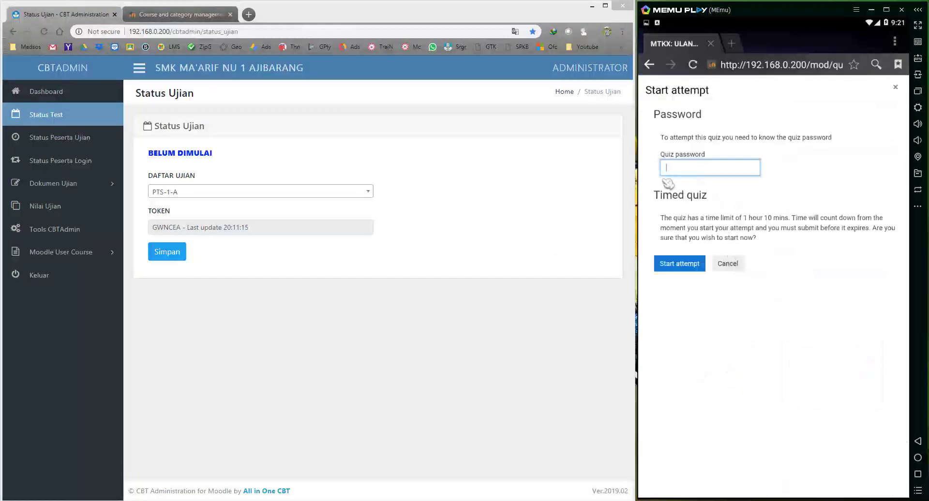
double_click(166, 227)
key(ctrl+c)
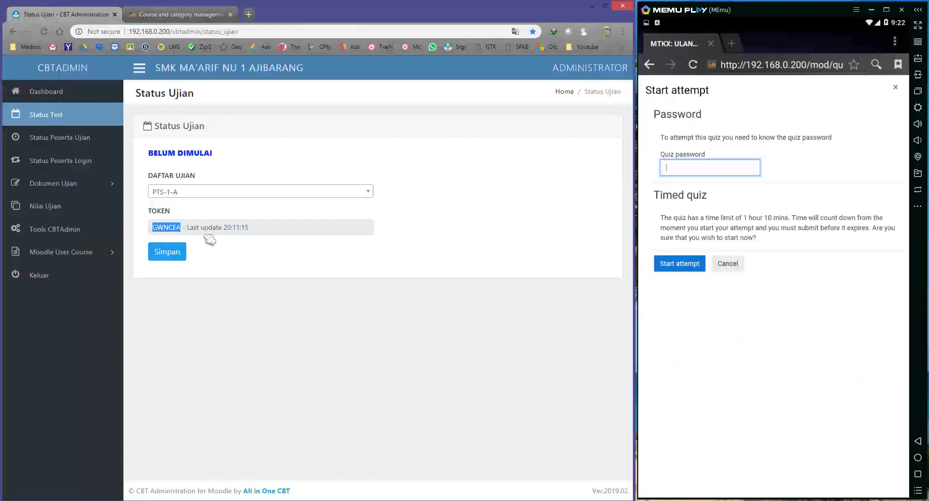
click(686, 169)
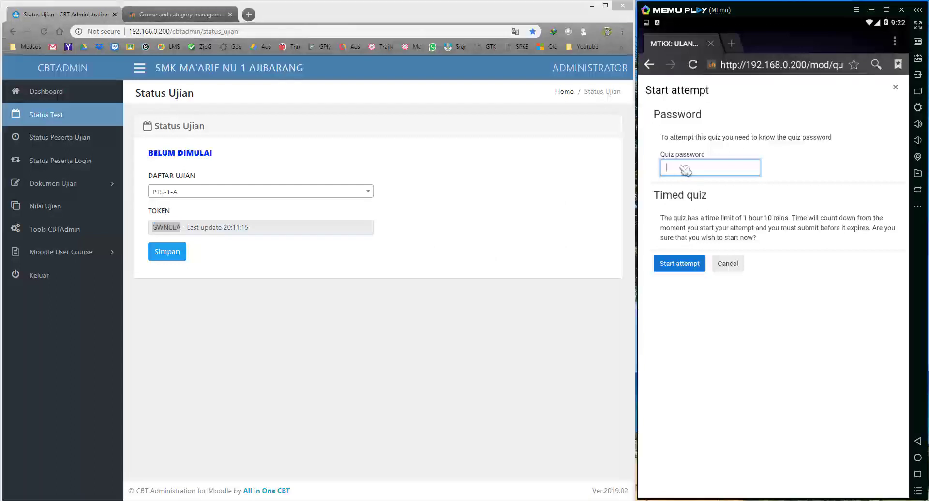
key(ctrl+v)
click(684, 265)
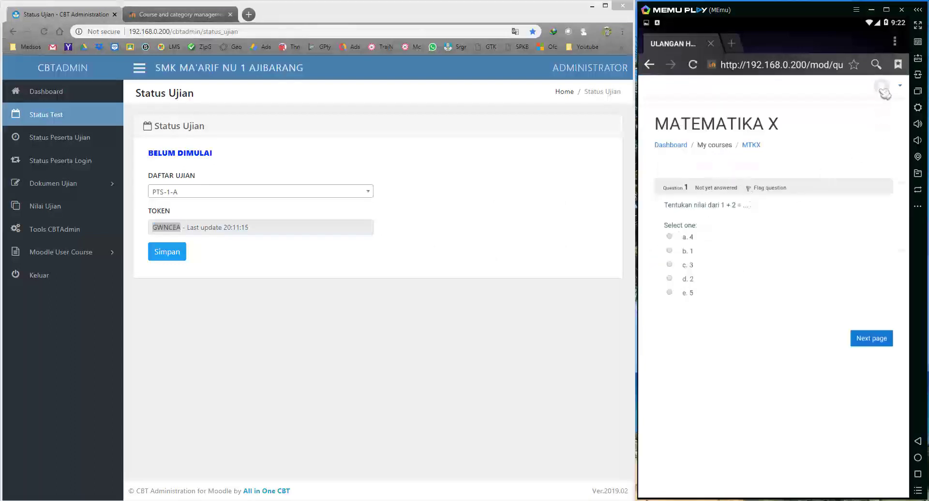
Answer question 1 with option b and move on to question 2.
click(670, 250)
click(872, 338)
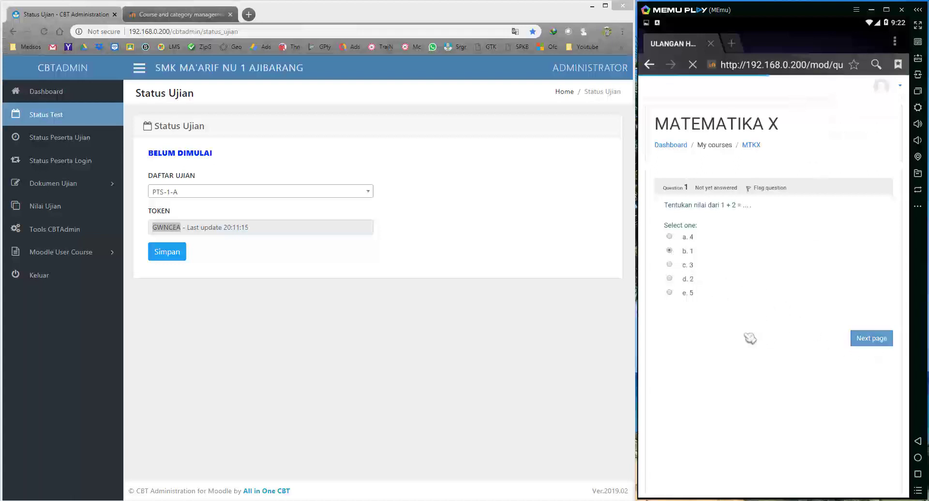
scroll(750, 339, down, 5)
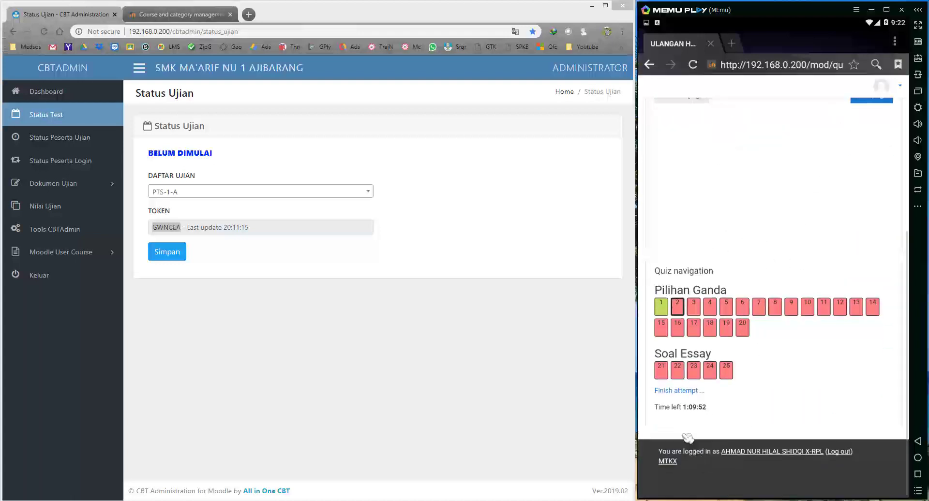
Log out the current student and log in as another student.
scroll(803, 314, up, 5)
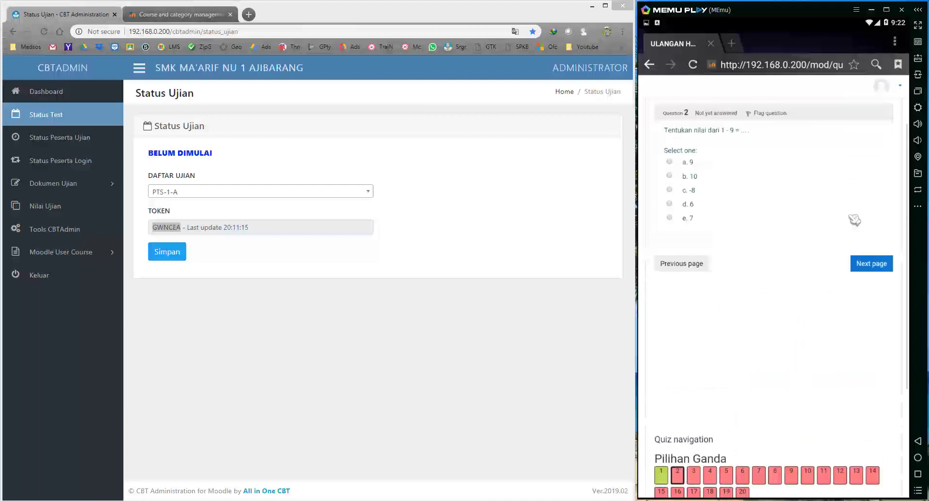
click(887, 90)
click(873, 128)
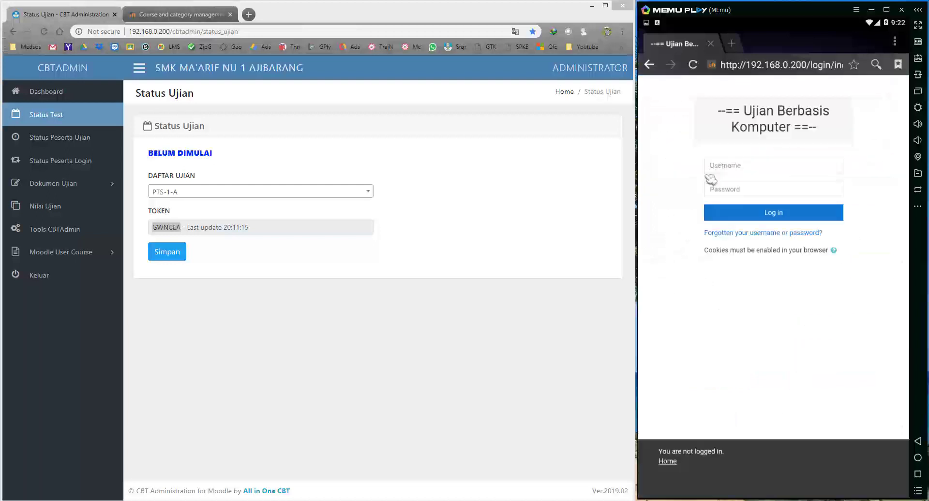
click(733, 171)
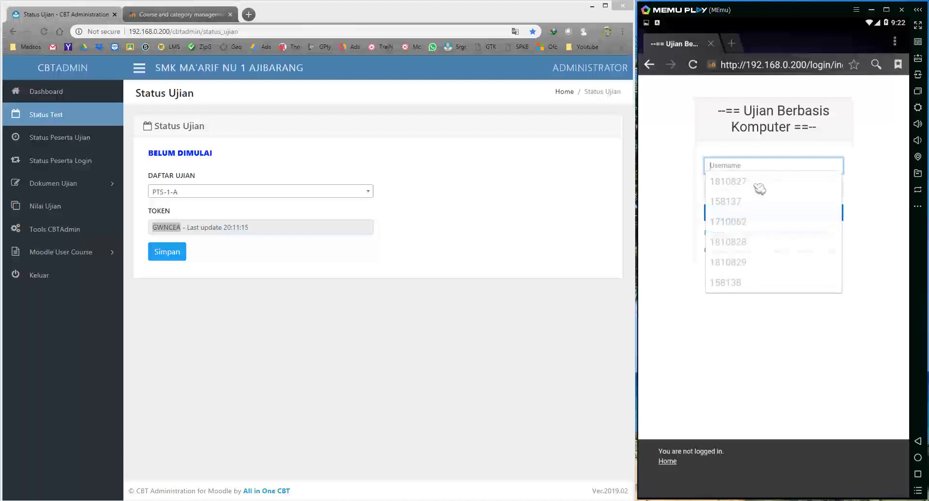
click(760, 186)
text(810828)
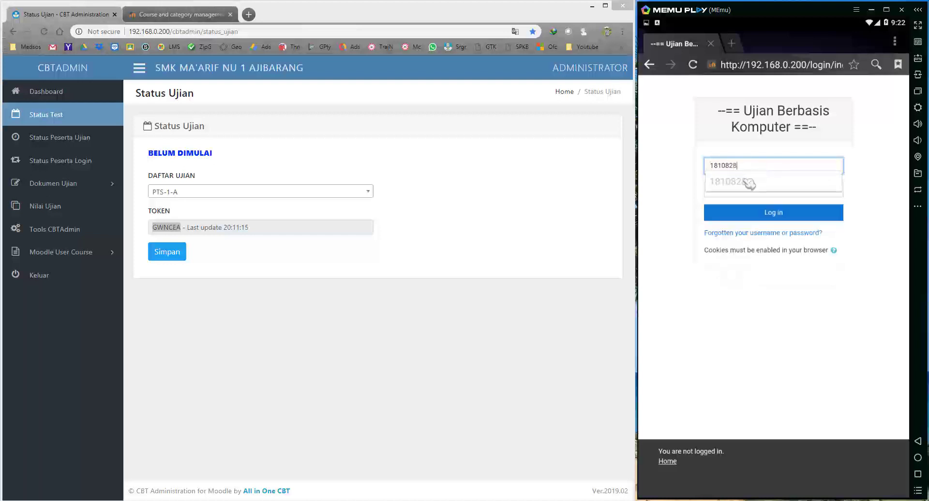
click(726, 191)
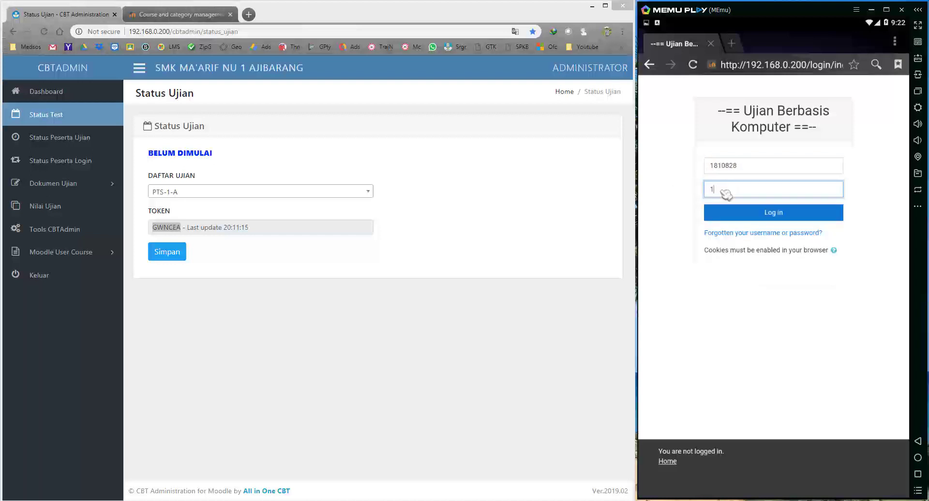
key(Return)
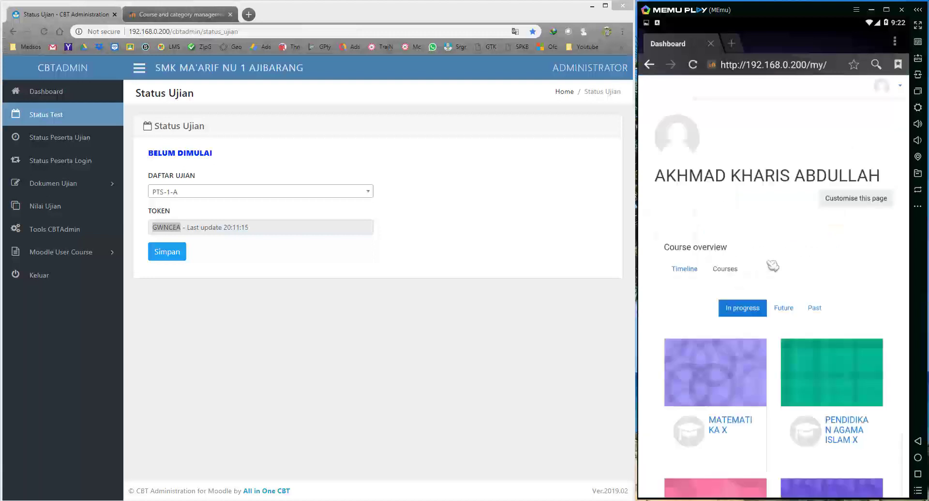
Start the PENDIDIKAN AGAMA ISLAM X quiz attempt using the exam token as password.
scroll(799, 225, down, 3)
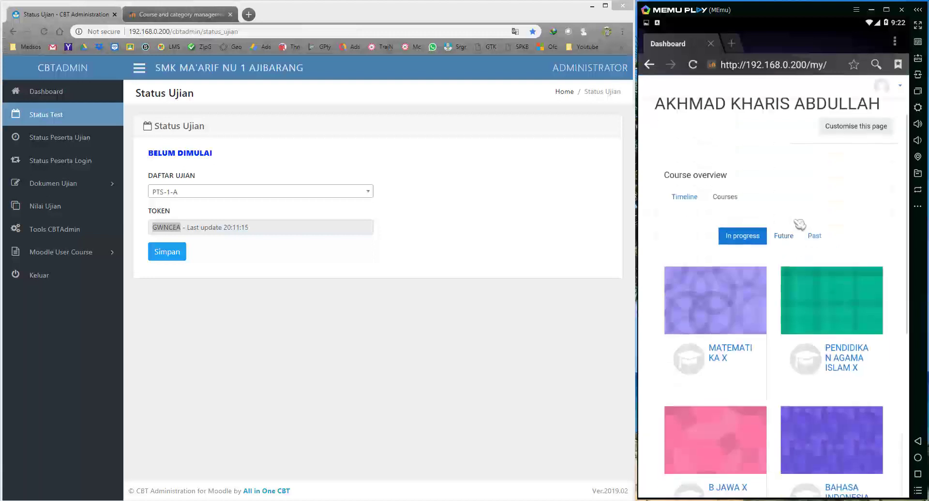
click(853, 357)
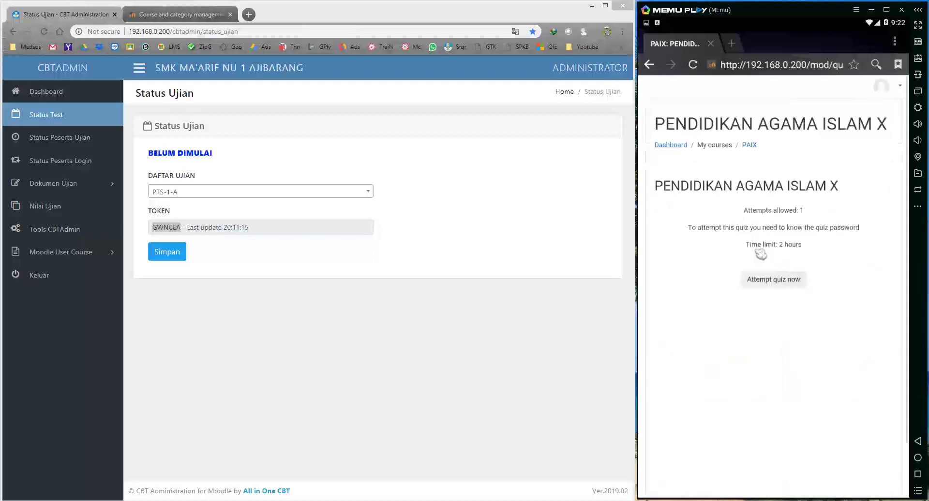
click(767, 279)
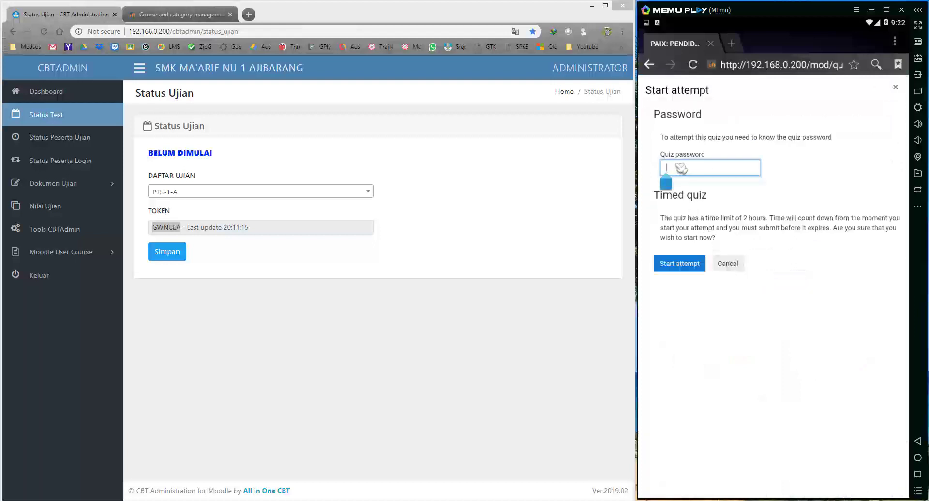
key(ctrl+v)
click(690, 266)
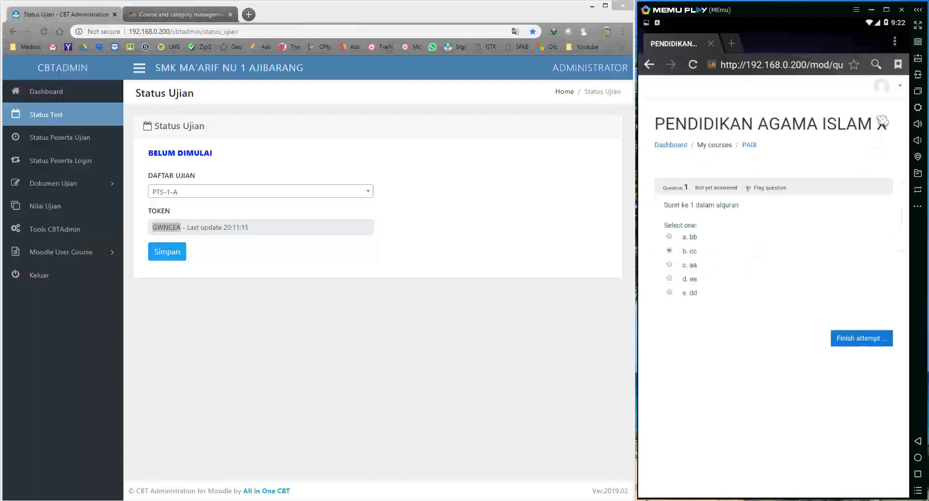
Log the student out, leaving the quiz page despite unsaved changes.
click(896, 87)
click(864, 128)
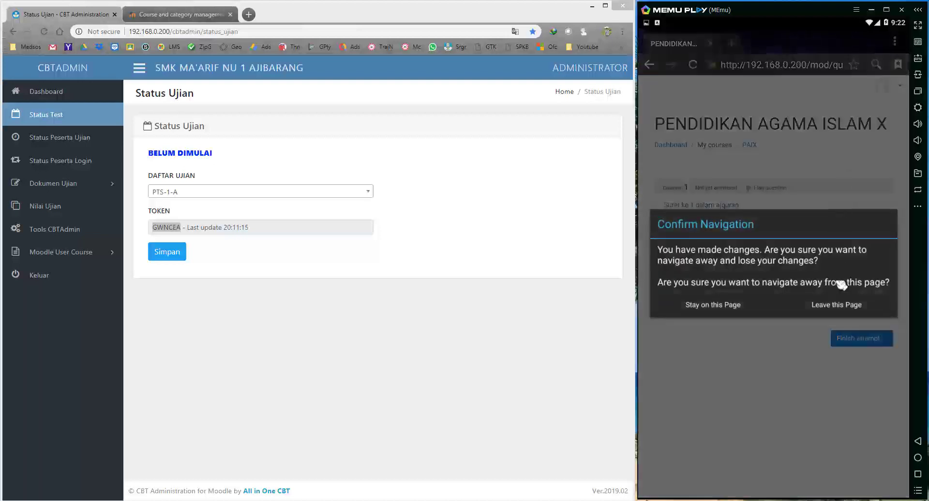
click(841, 315)
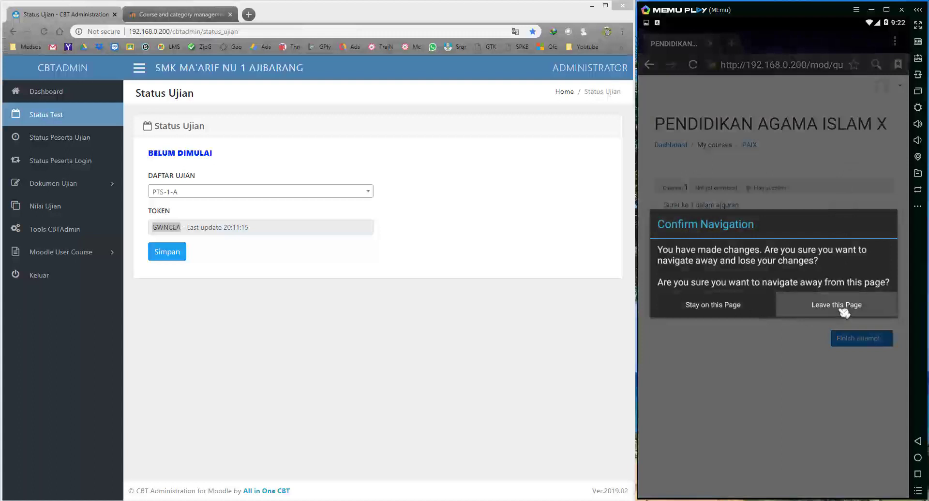
Log in as the next student, adjusting the saved username's last digit.
click(745, 167)
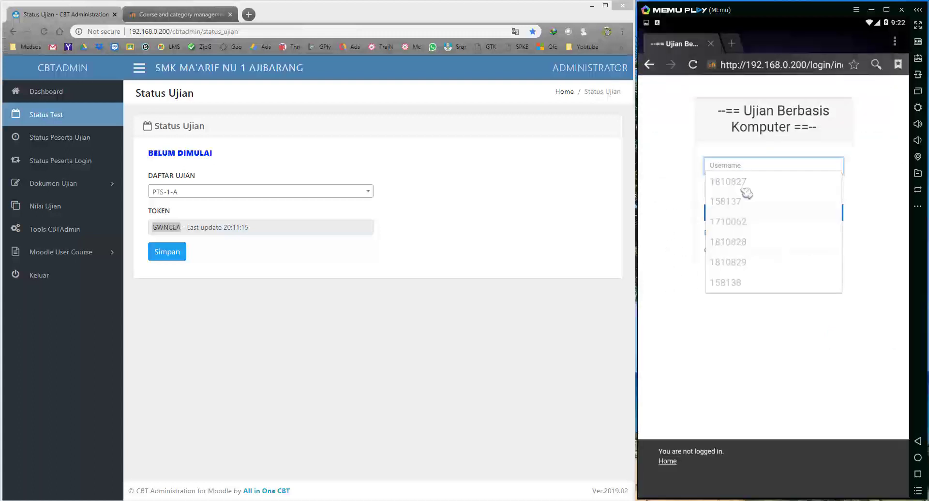
click(751, 185)
key(BackSpace)
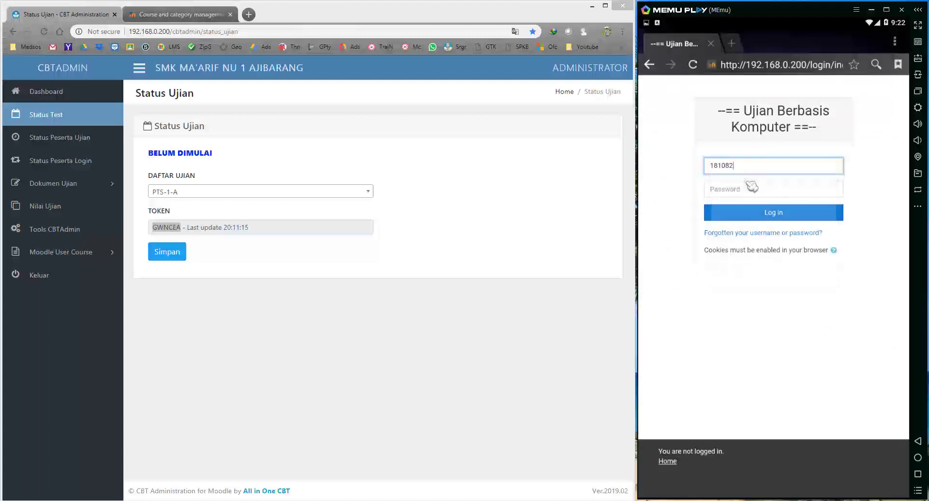
text(9)
click(655, 207)
click(739, 191)
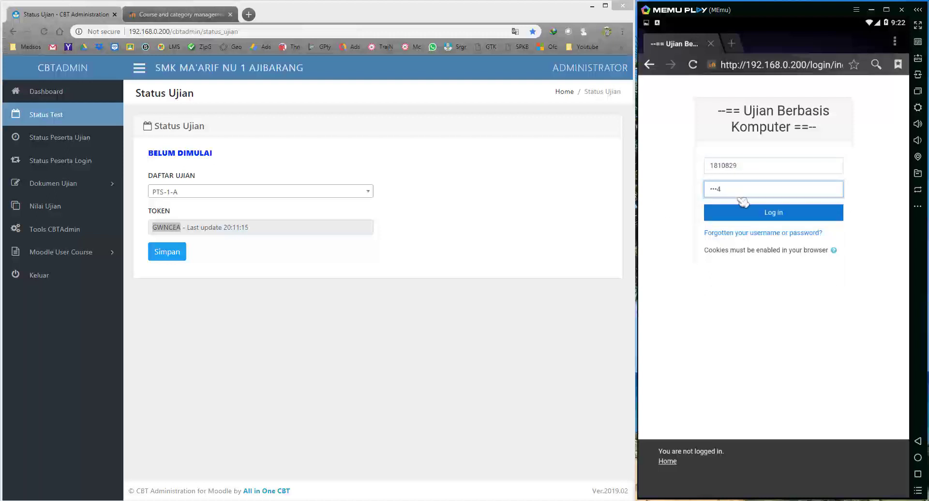
click(744, 213)
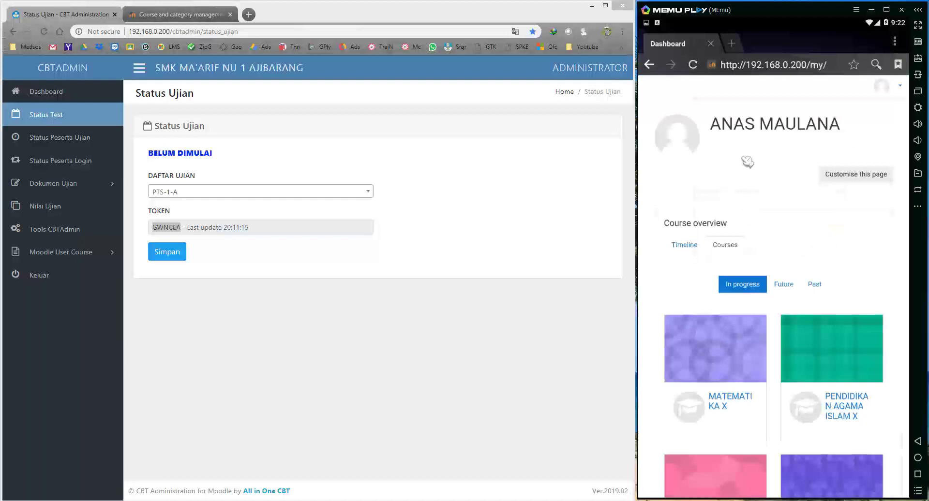
Start the B JAWA X quiz attempt using the exam token as the quiz password.
scroll(751, 238, down, 4)
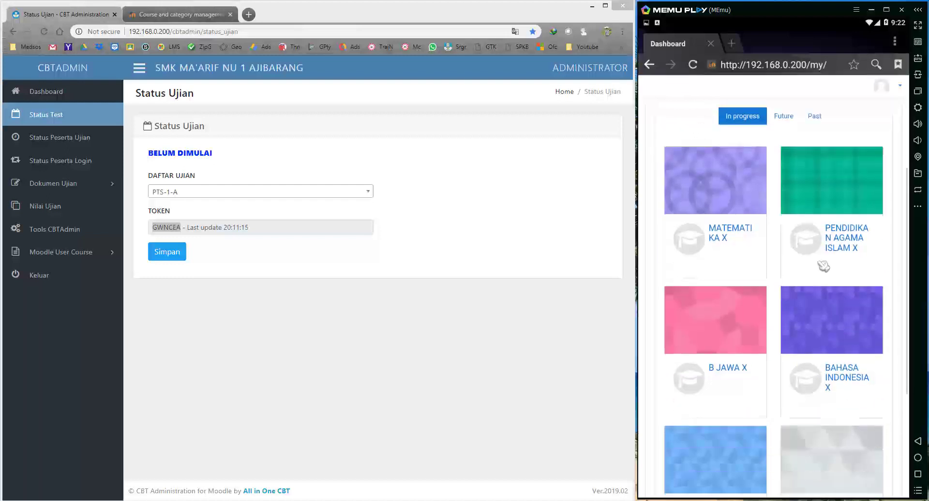
scroll(822, 266, down, 3)
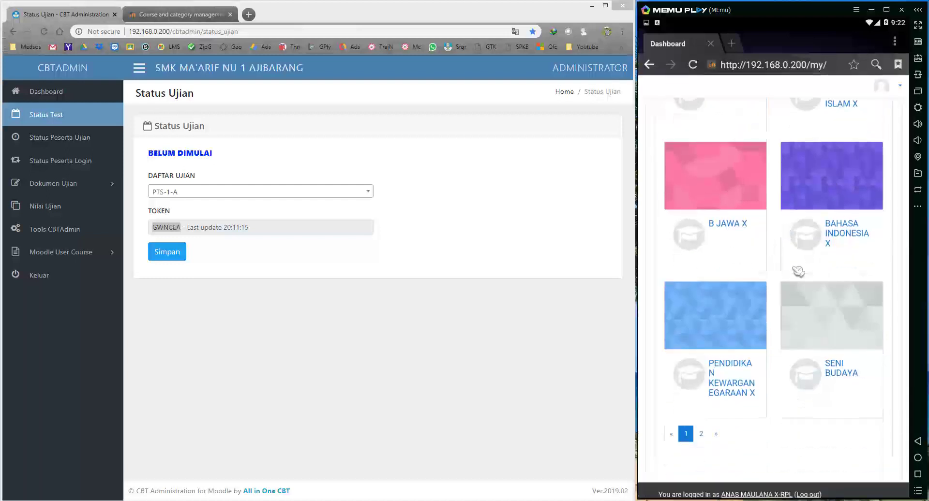
scroll(798, 272, up, 2)
click(730, 294)
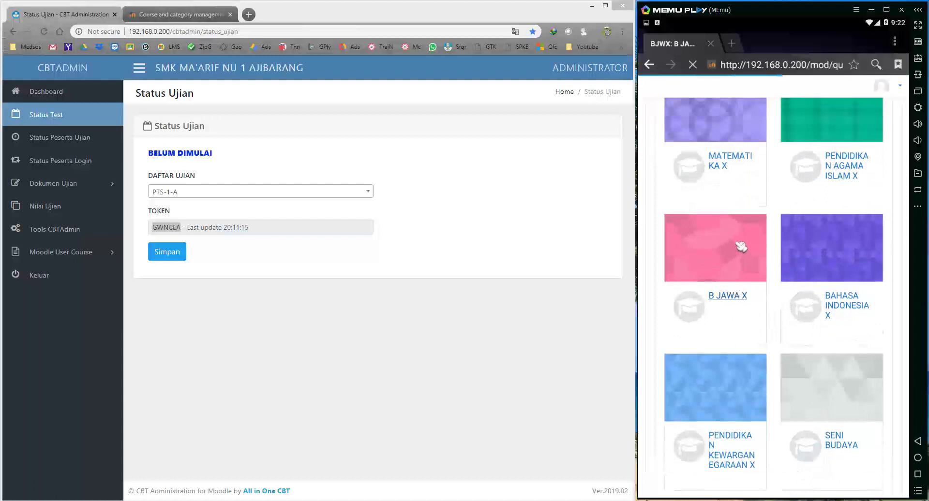
click(766, 280)
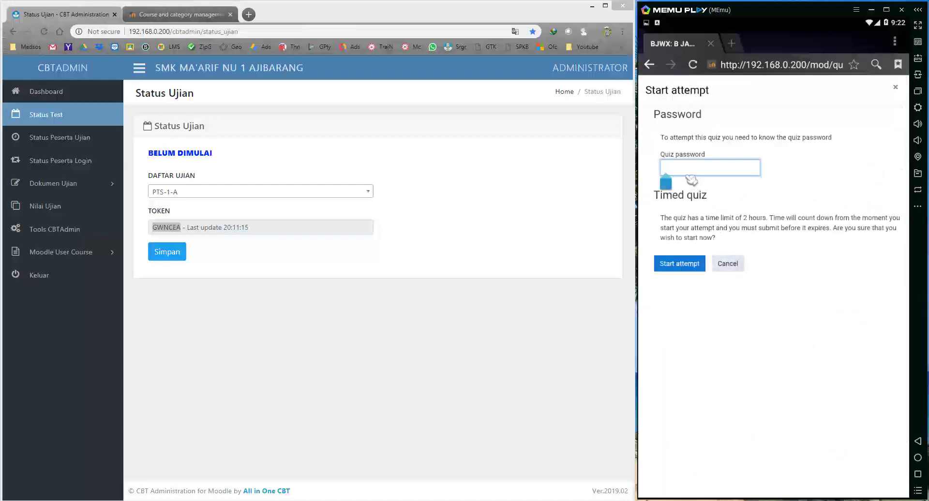
key(ctrl+v)
click(680, 263)
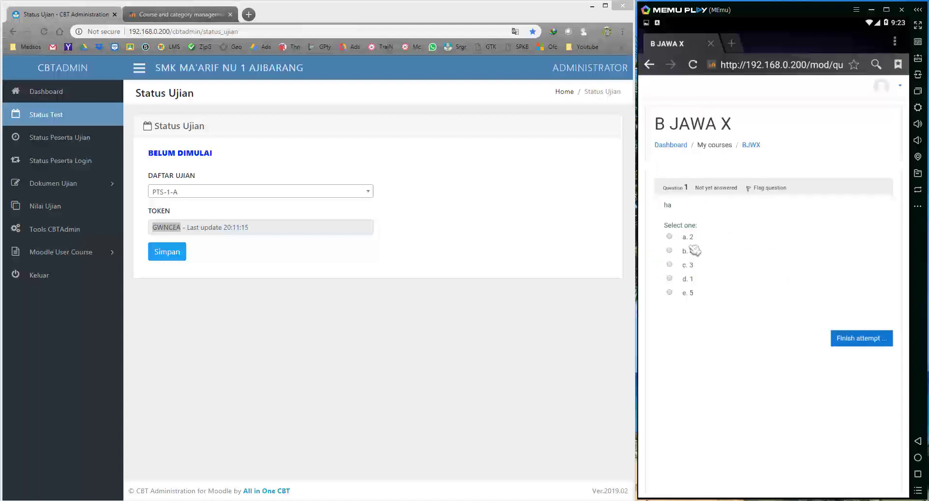
click(336, 310)
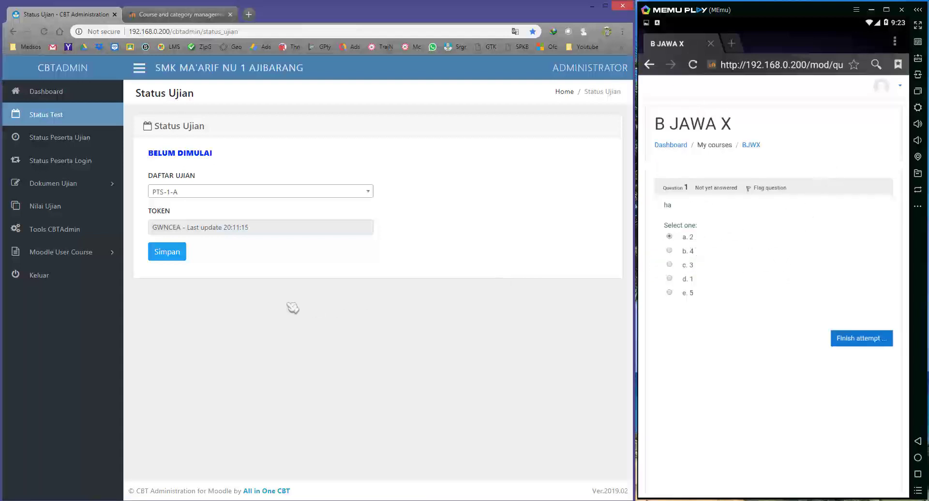
View the Status Peserta Ujian and Status Peserta Login lists in CBT Administration.
click(92, 145)
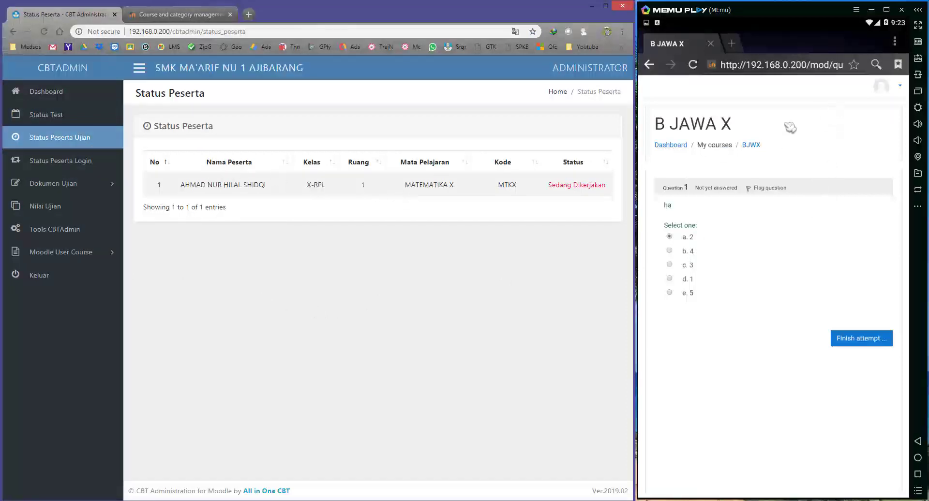
click(810, 121)
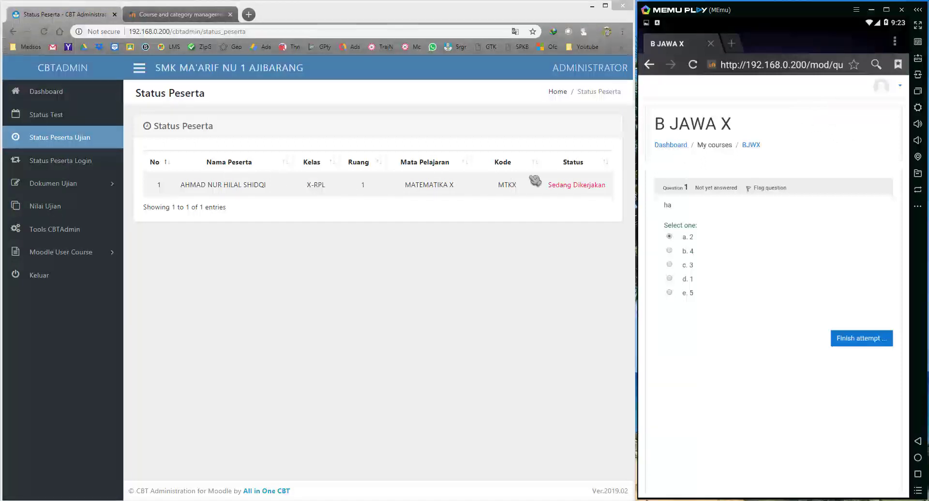
click(86, 166)
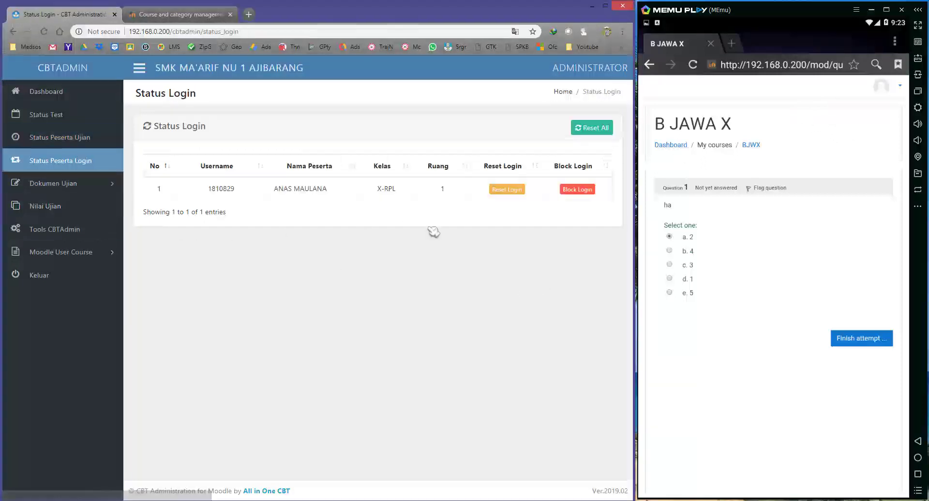
click(54, 138)
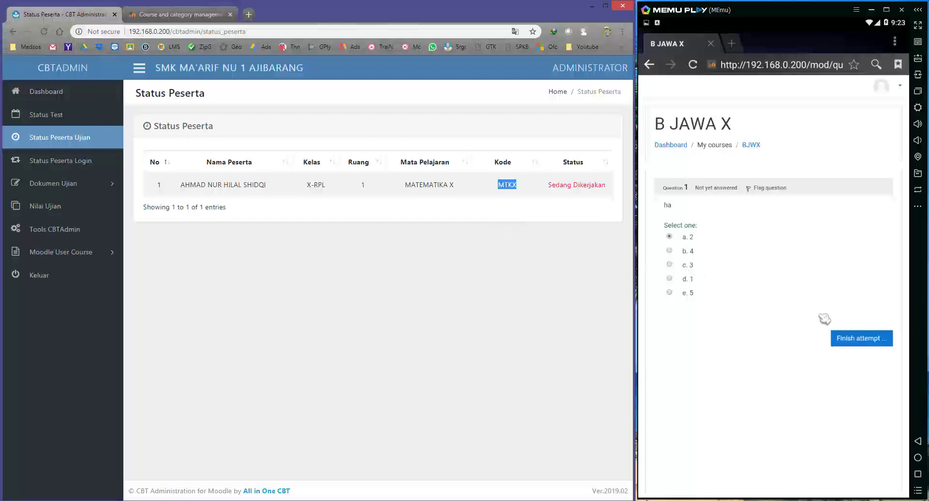
In the emulator quiz, change question 1's answer to b. 4.
click(686, 255)
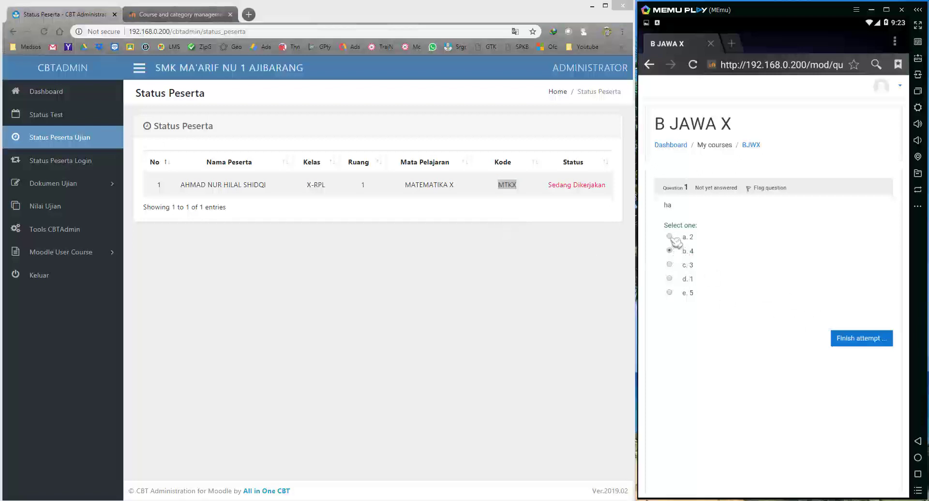
click(436, 255)
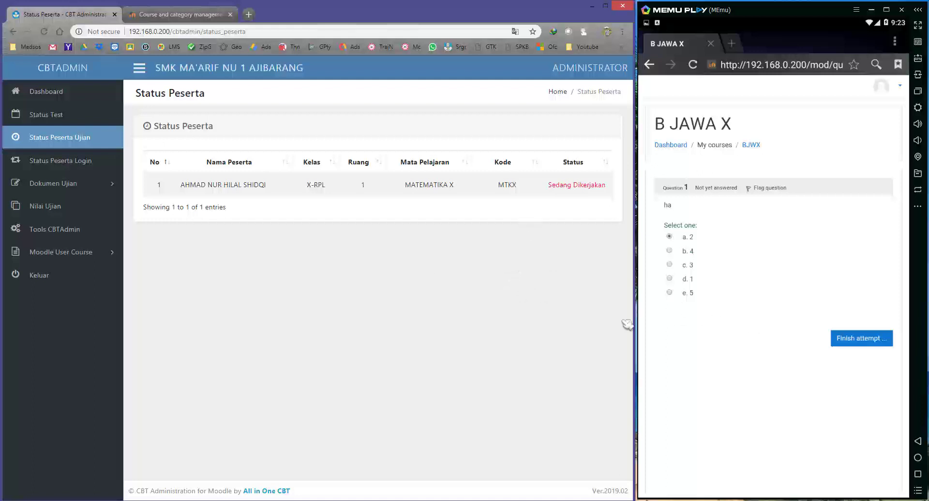
click(783, 379)
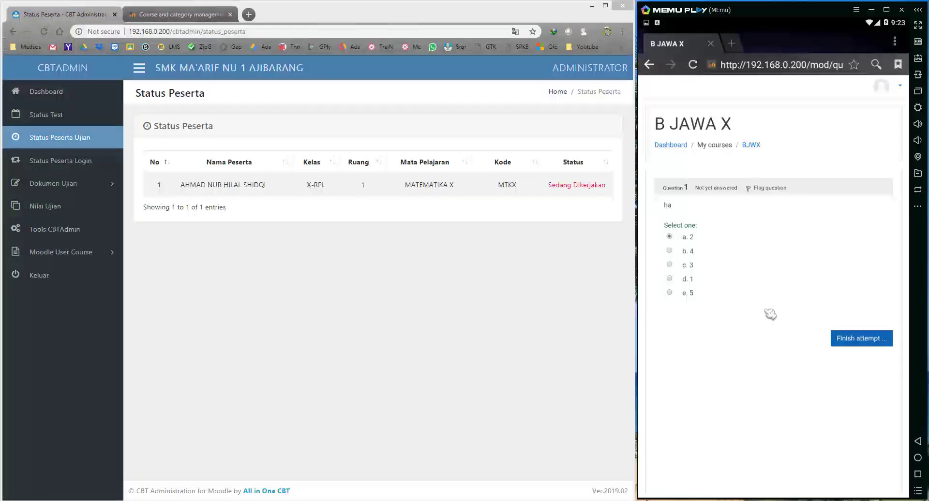
Submit all answers for the B JAWA X quiz attempt and log out.
click(874, 338)
click(780, 334)
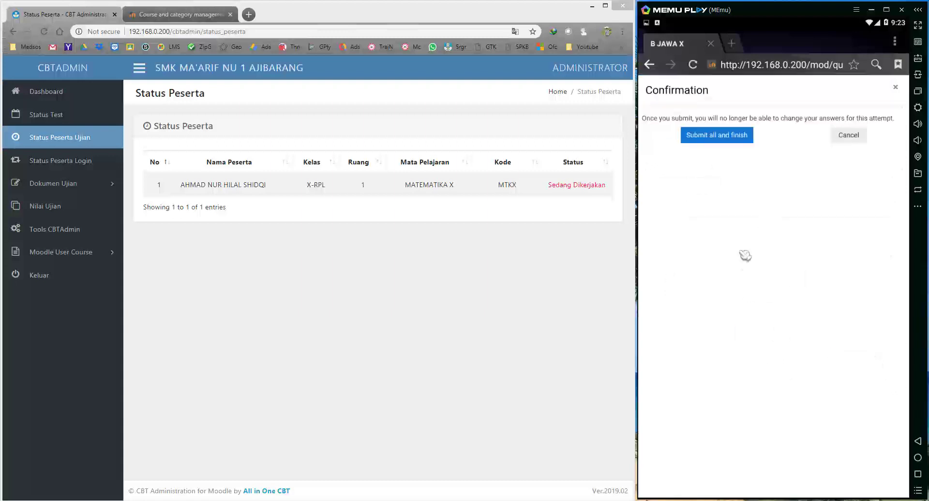
click(717, 136)
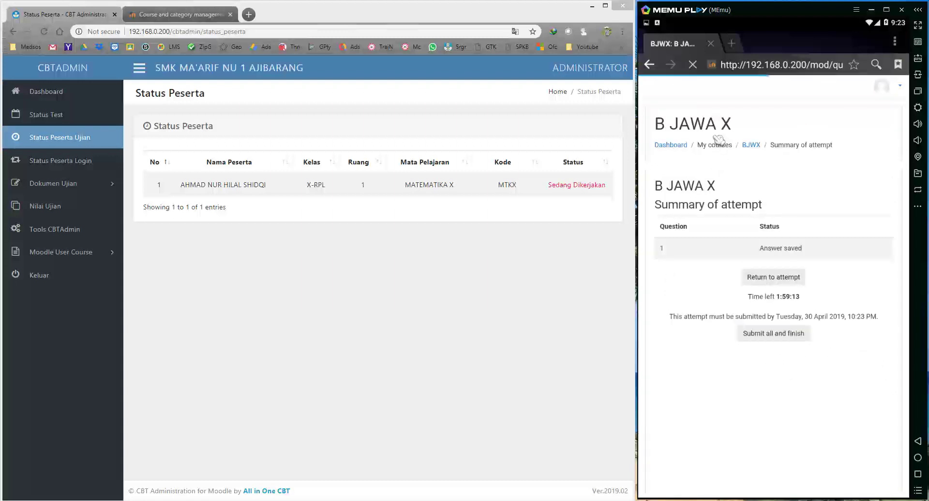
click(885, 94)
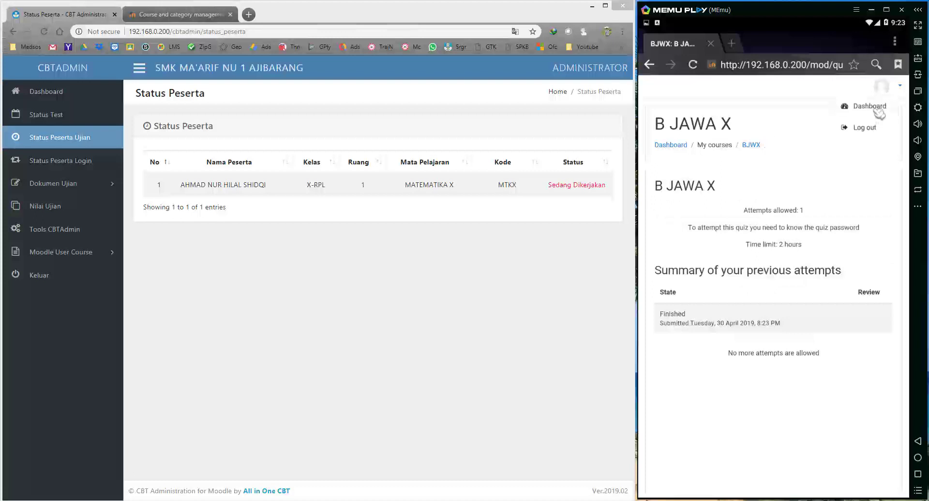
click(875, 126)
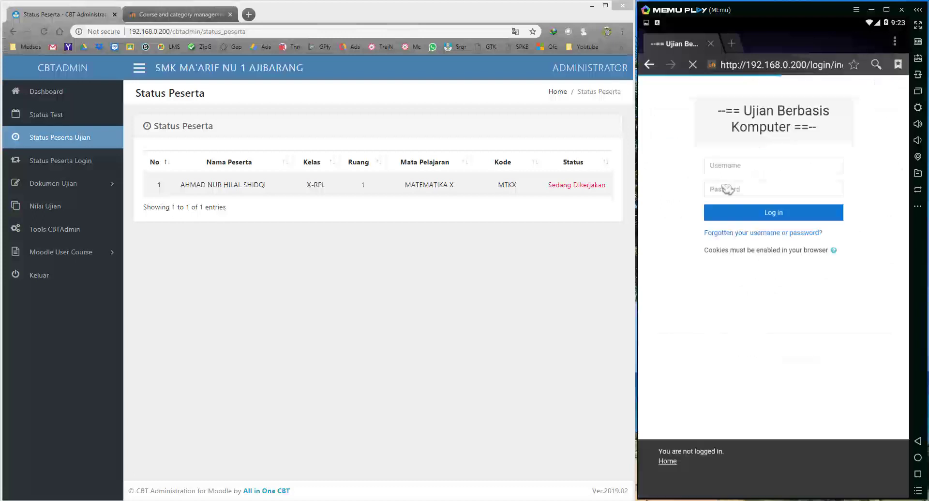
Log in as the next student with the saved username.
click(735, 168)
text(1810828)
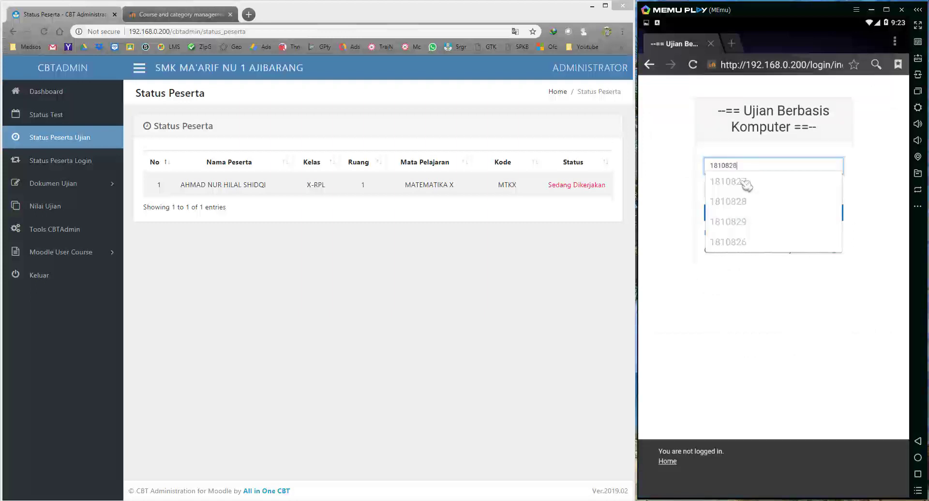
click(707, 201)
click(734, 193)
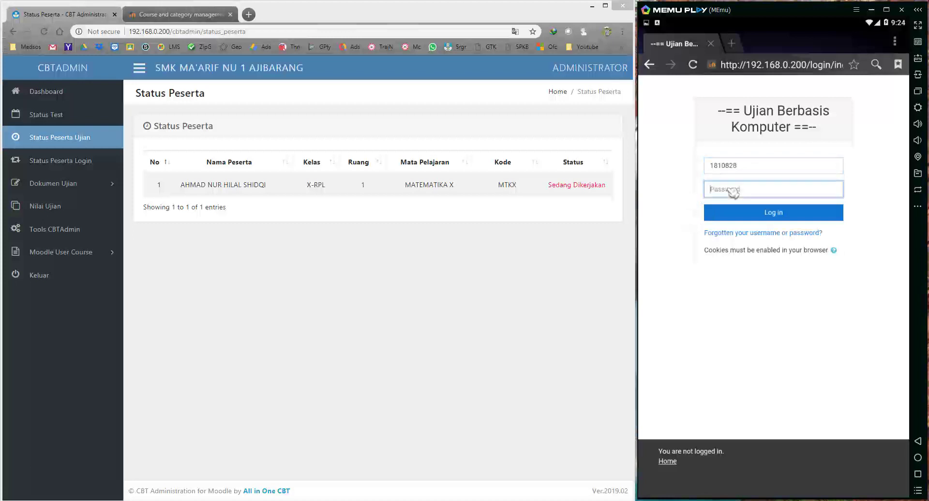
key(Return)
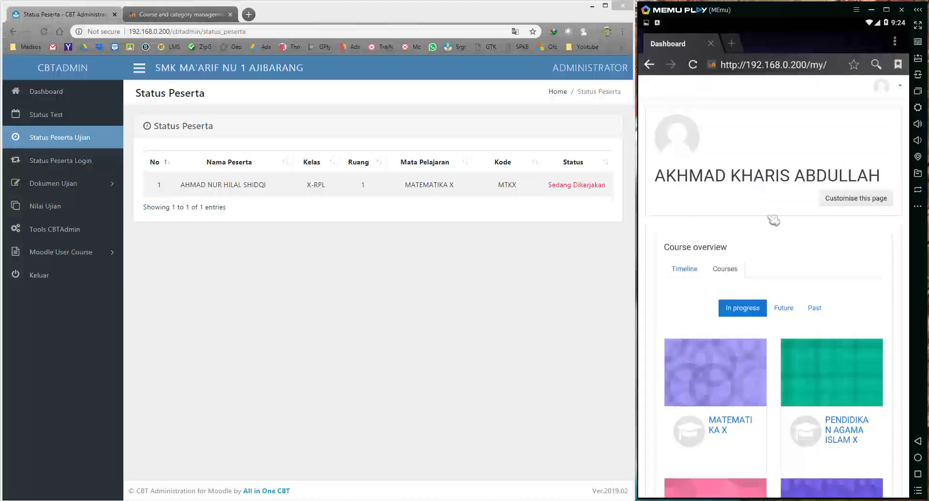
Resume the unfinished PENDIDIKAN AGAMA ISLAM X quiz attempt by entering the quiz password.
click(848, 425)
click(772, 349)
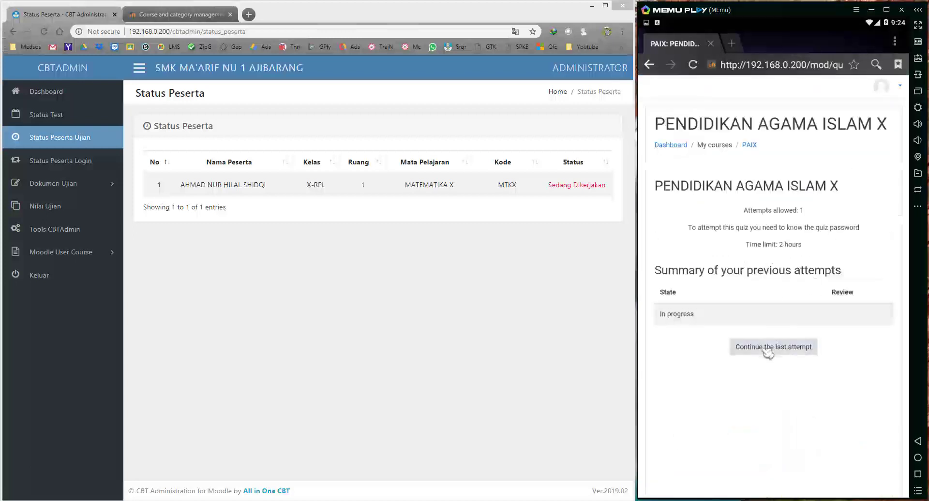
text(********)
key(Return)
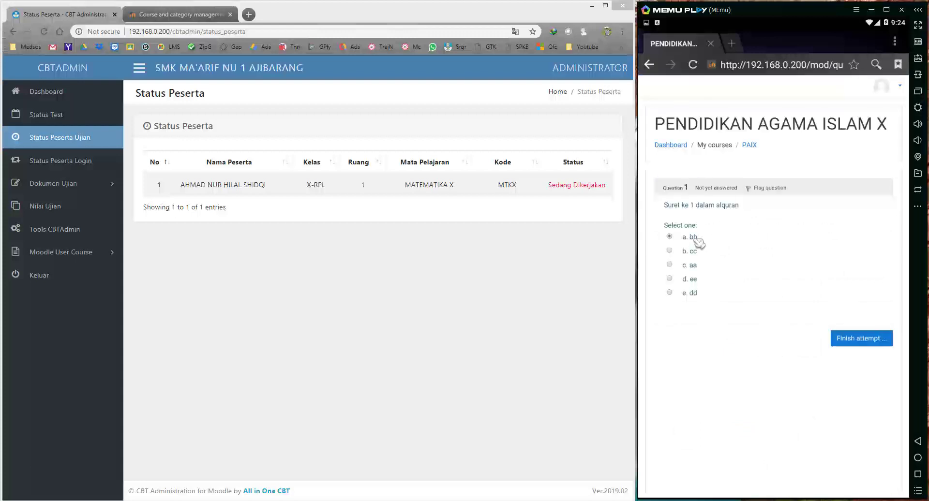
Finish and submit the PENDIDIKAN AGAMA ISLAM X attempt, then log out.
click(870, 339)
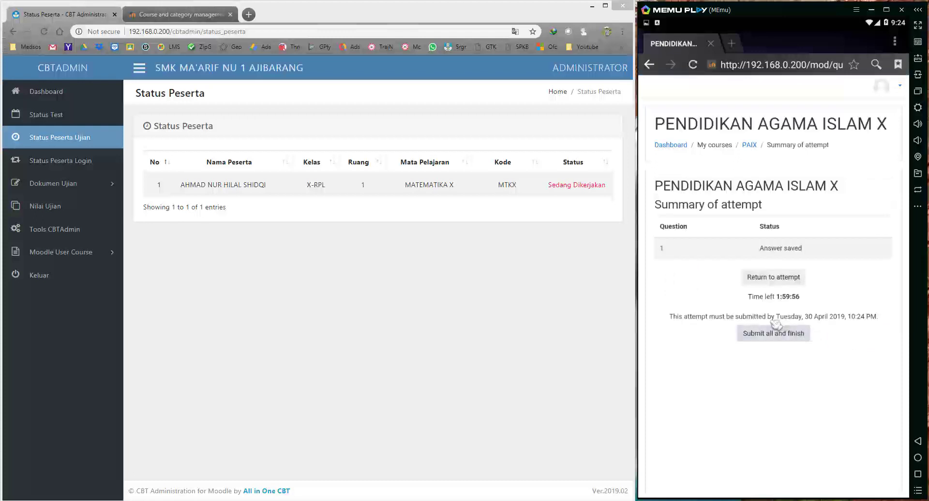
click(775, 331)
click(716, 137)
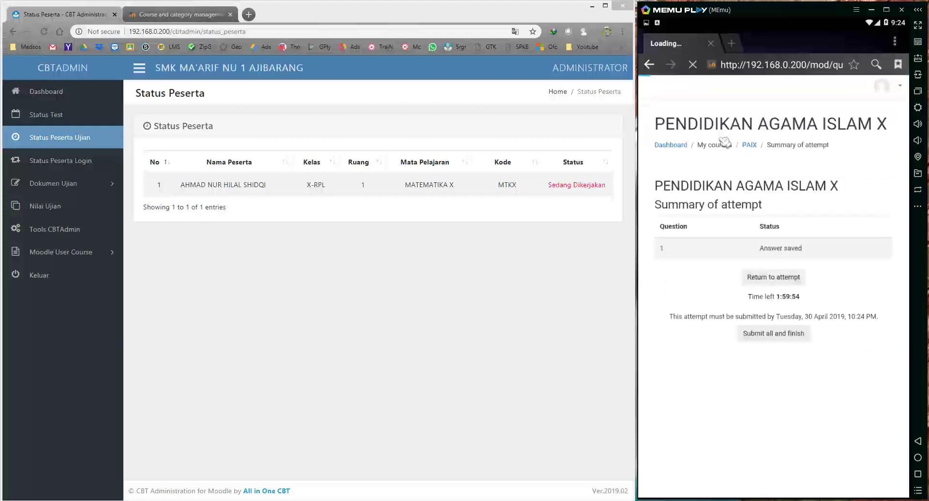
click(890, 87)
click(883, 129)
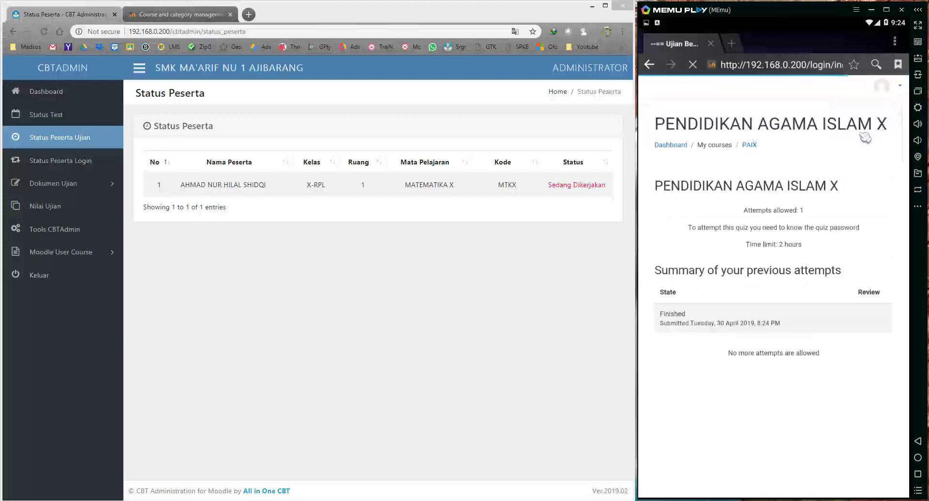
Log in as another student with the saved username.
click(730, 167)
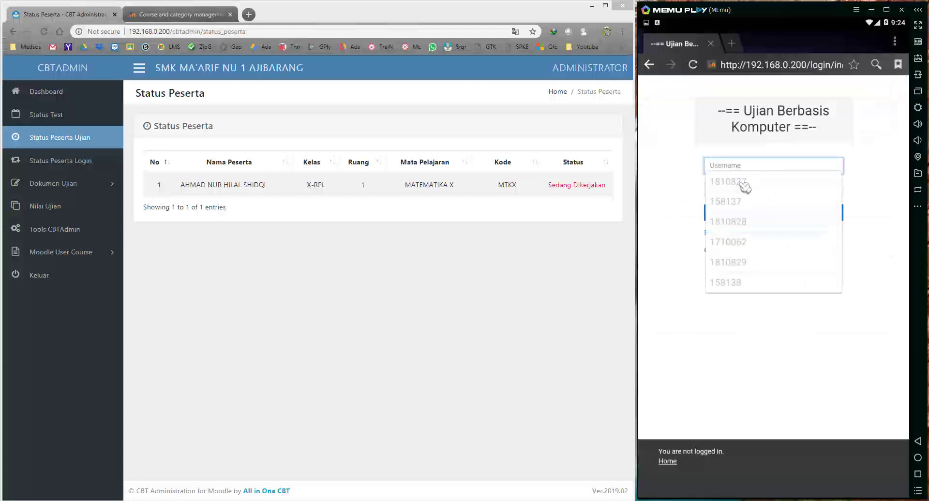
click(730, 182)
click(725, 188)
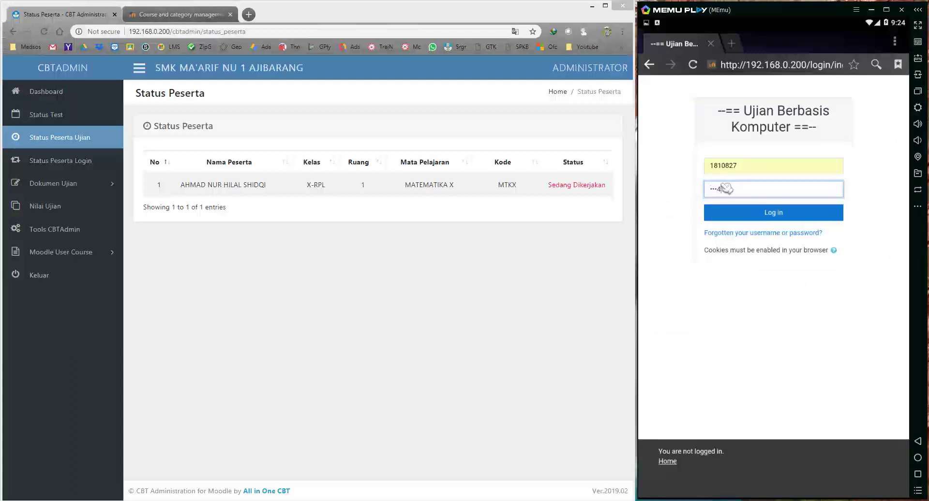
key(Return)
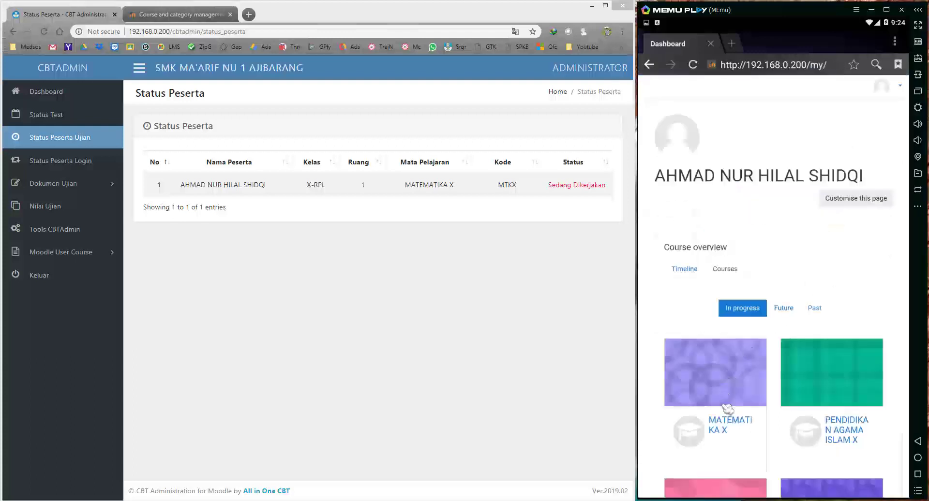
Resume the MATEMATIKA X quiz attempt by entering the quiz password.
click(727, 409)
click(790, 352)
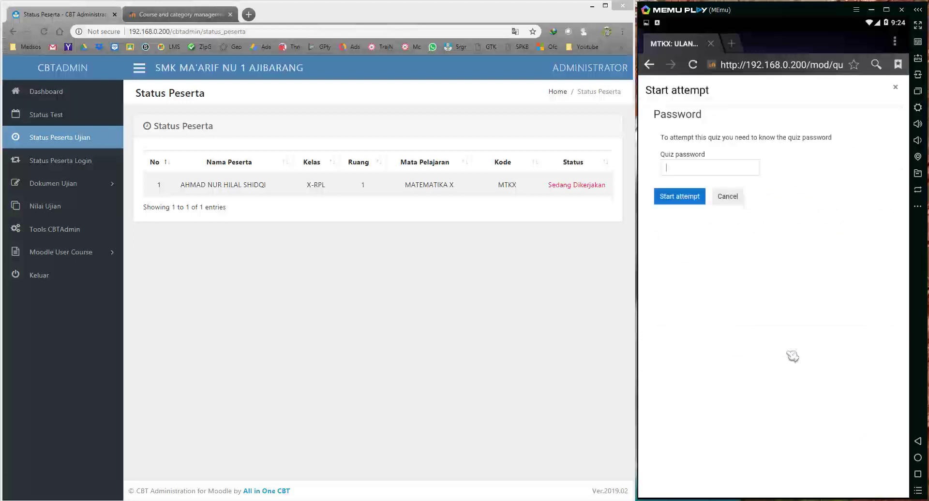
click(710, 168)
text(mtkx)
key(Return)
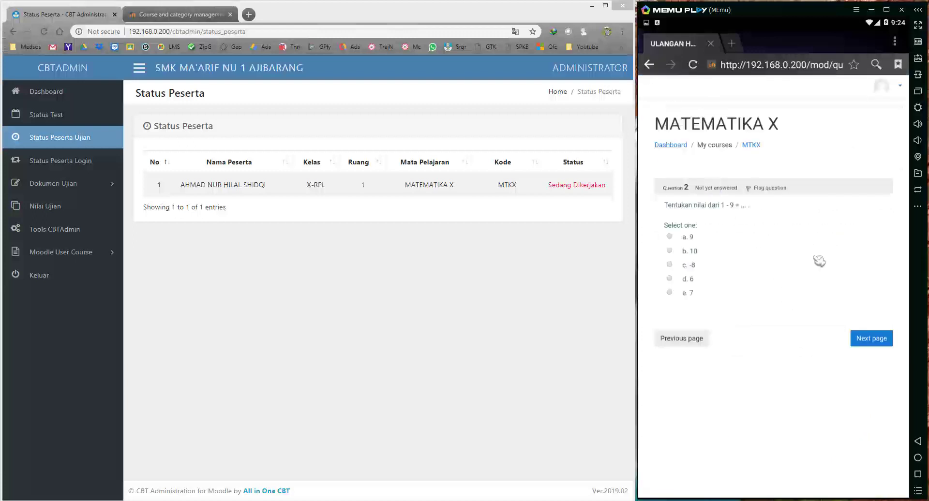
Finish and submit all answers for the MATEMATIKA X attempt.
scroll(717, 338, down, 10)
click(694, 391)
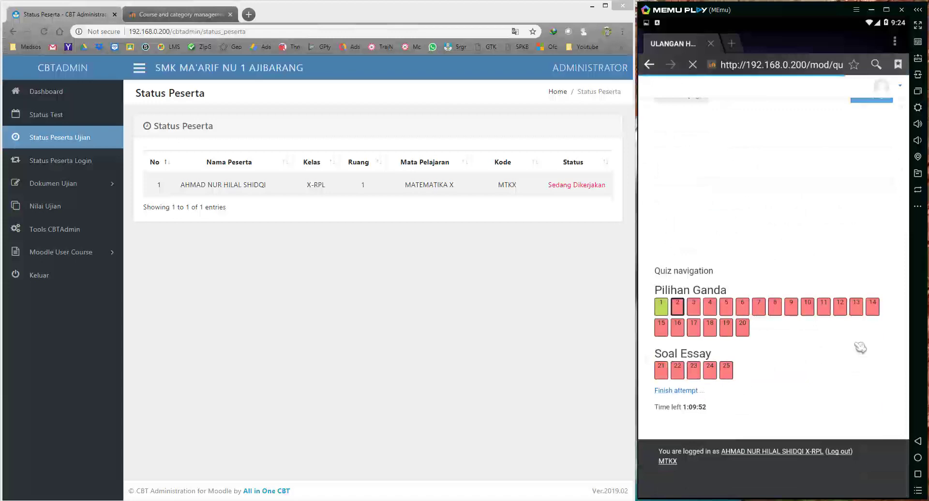
scroll(796, 344, down, 3)
click(769, 246)
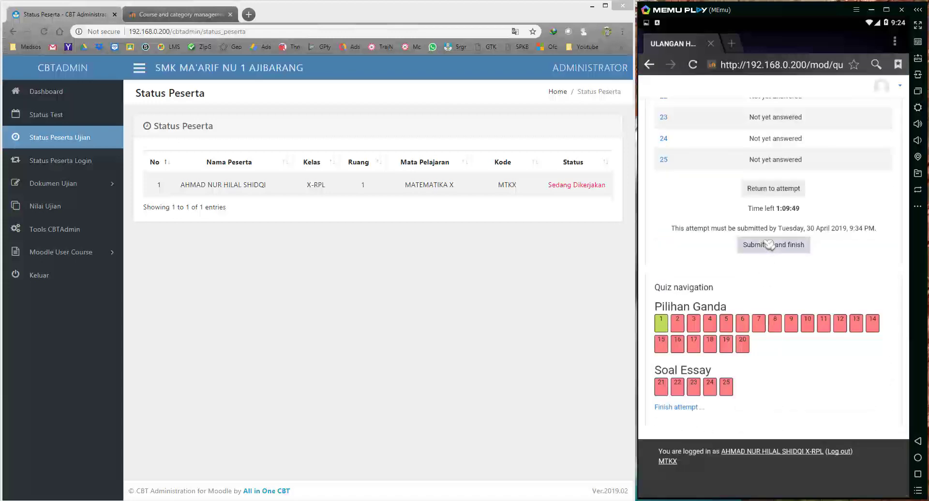
click(716, 138)
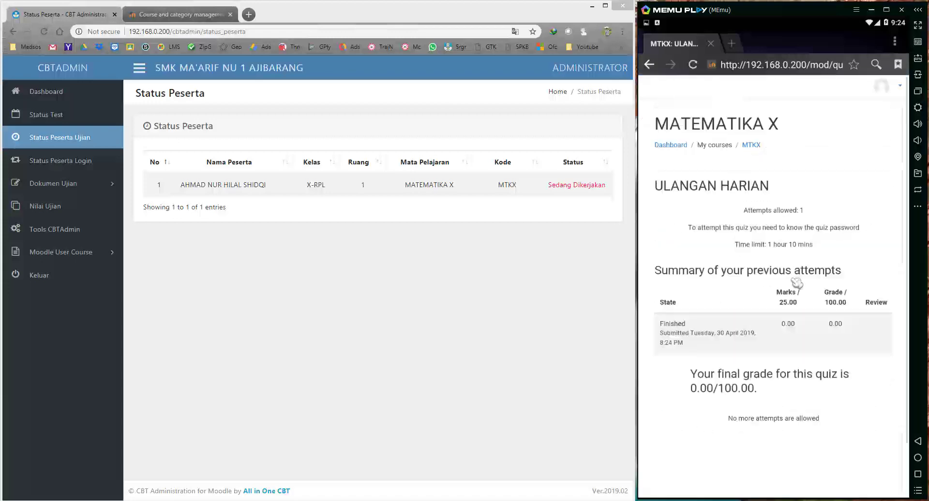
Log out of the student account and bring the admin browser window forward.
click(895, 88)
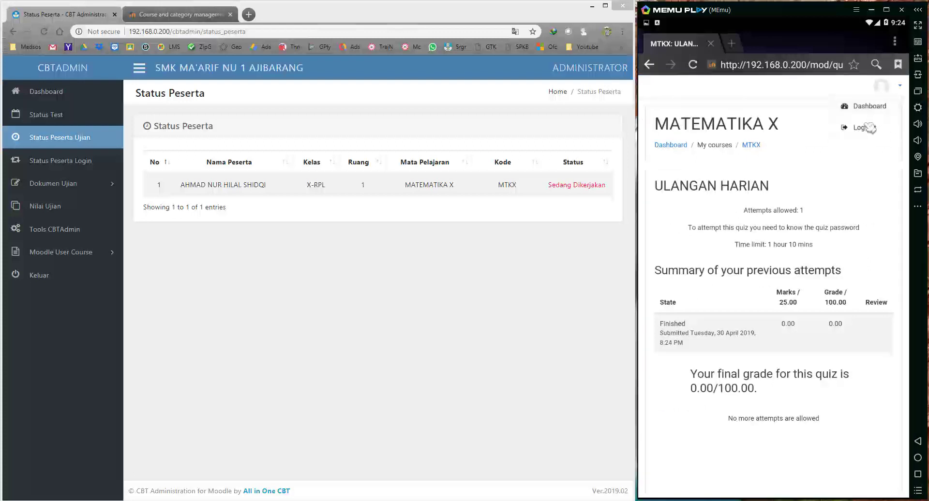
click(814, 128)
click(588, 304)
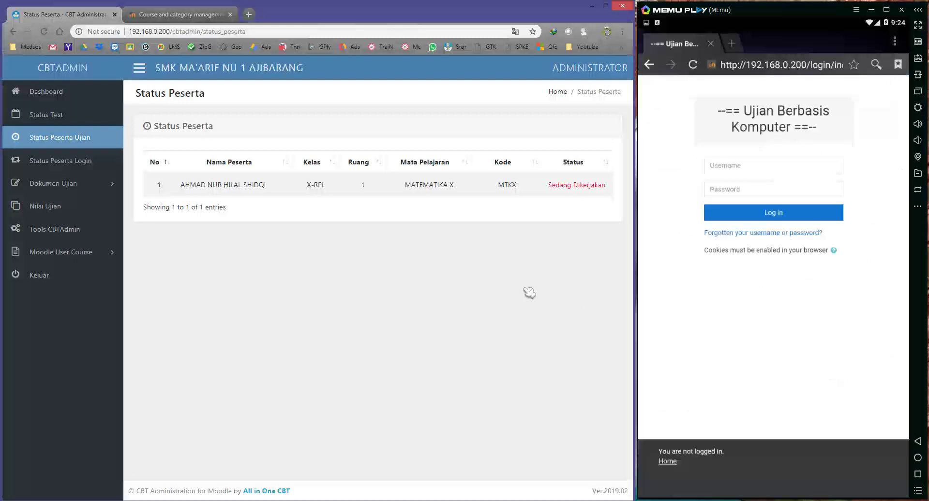
click(731, 323)
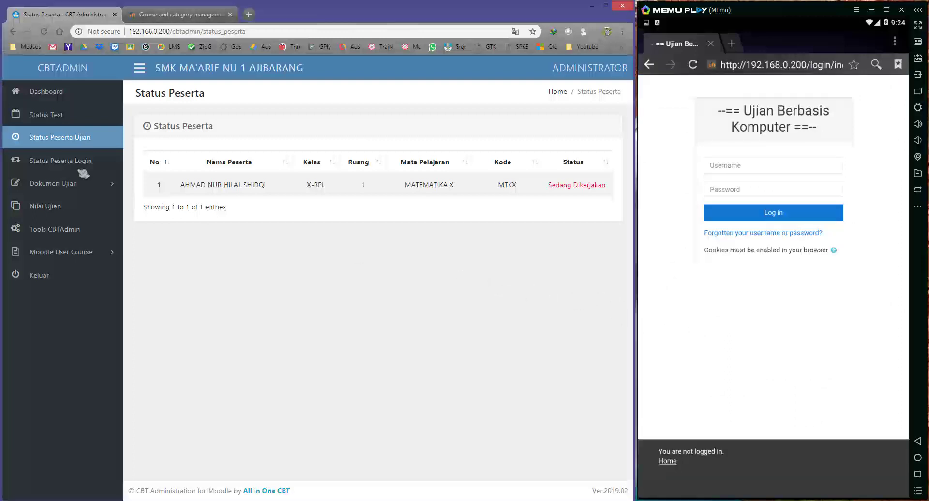
Check the exam status list, confirming the MATEMATIKA X (MTKX) participant shows Selesai.
click(54, 115)
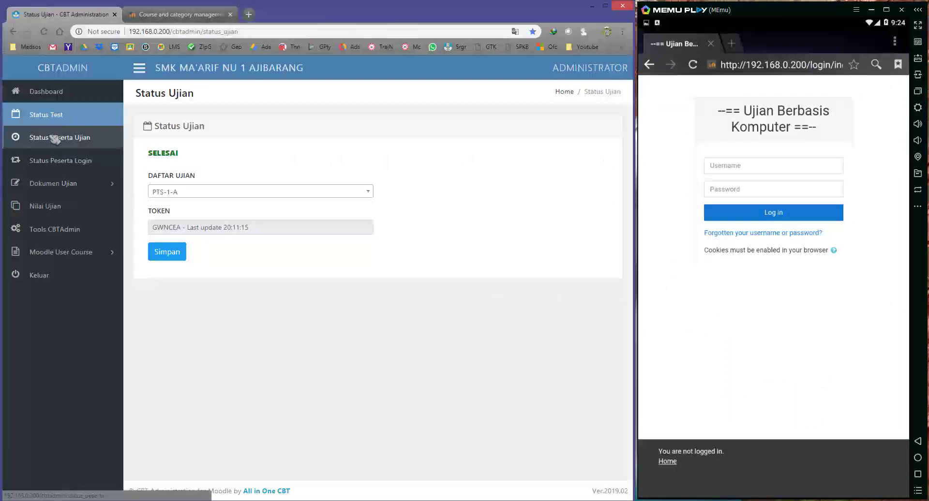
click(55, 139)
click(57, 117)
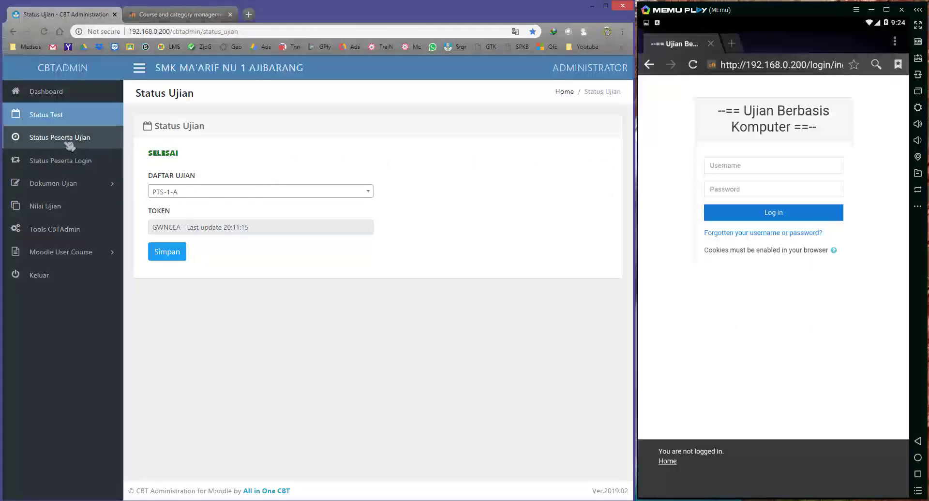
click(69, 140)
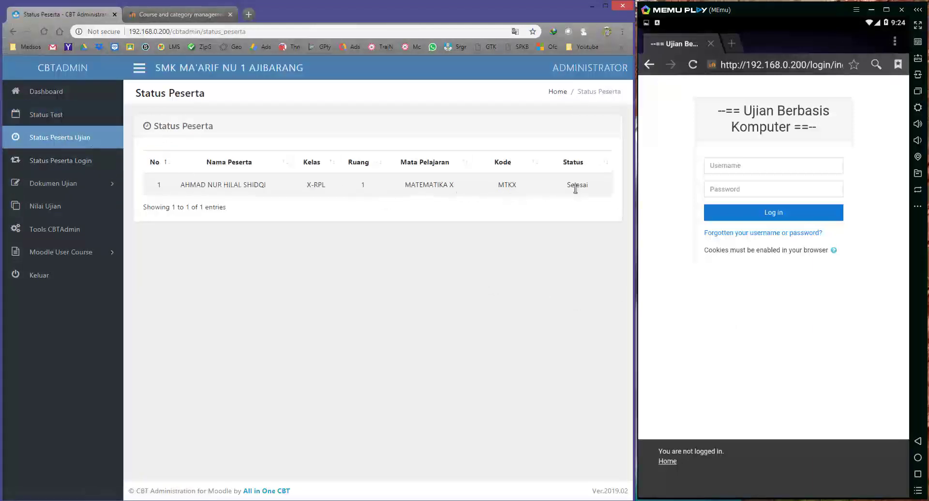
drag(432, 185, 533, 192)
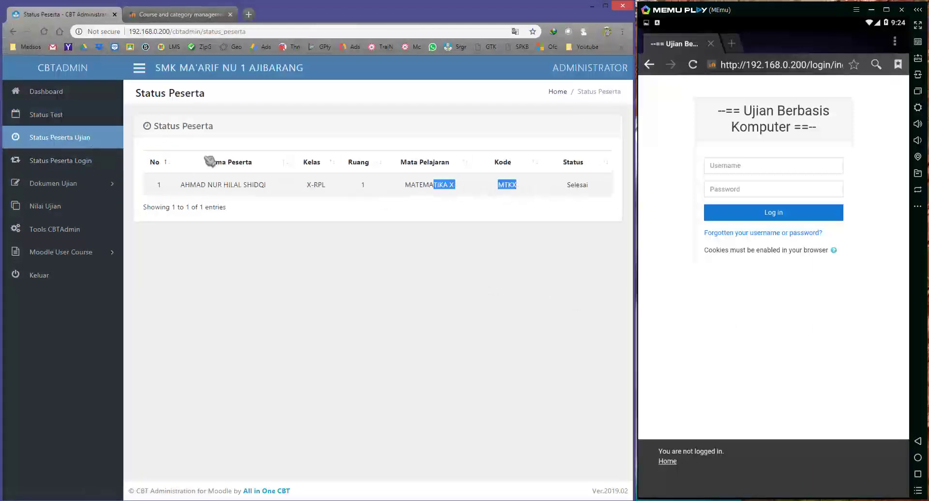
Review the logged-in participants list, then go to the Nilai Ujian results page.
click(69, 117)
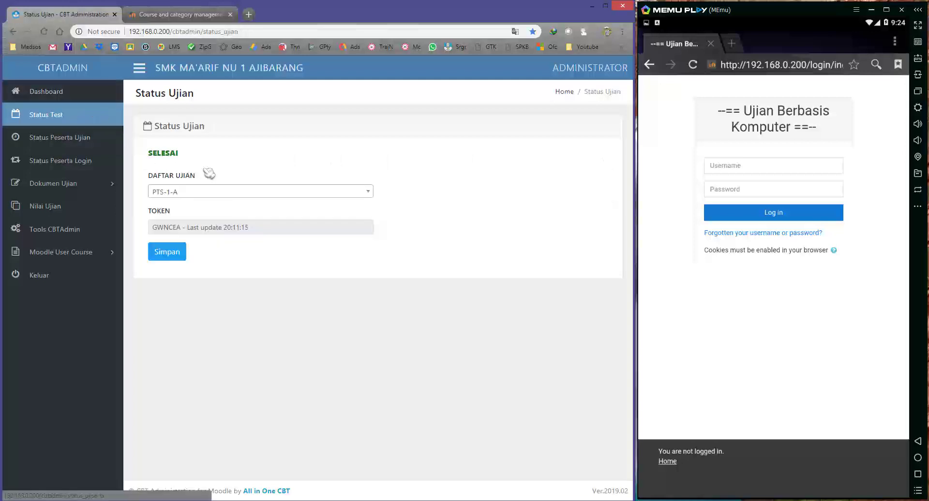
click(66, 162)
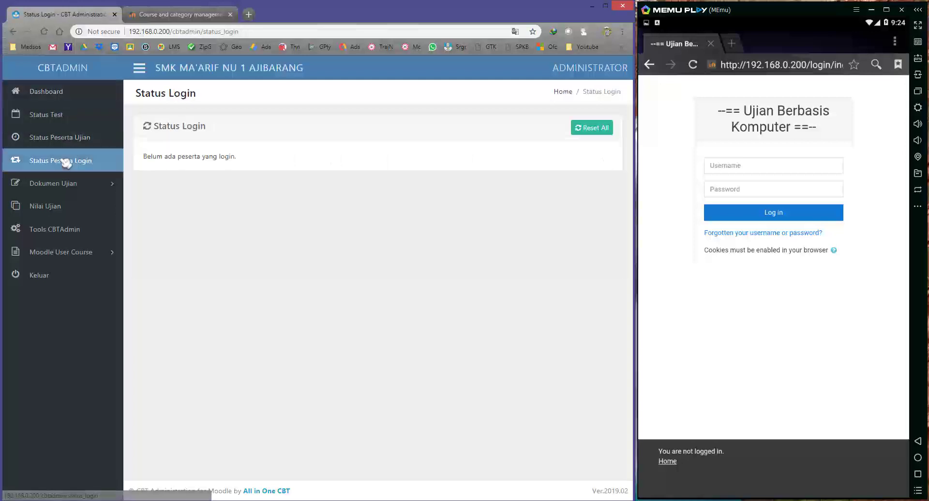
click(73, 208)
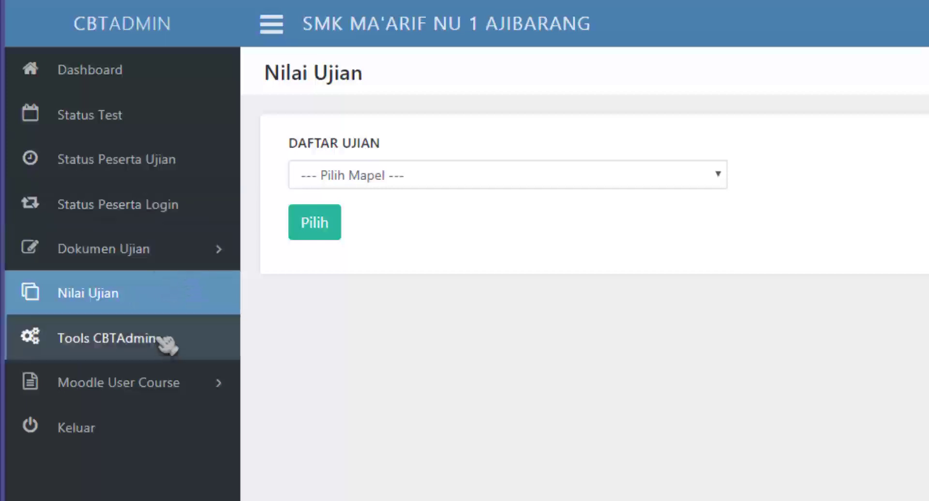
Load the Nilai Ujian results for MATEMATIKA X and review the student's row.
click(103, 122)
click(353, 266)
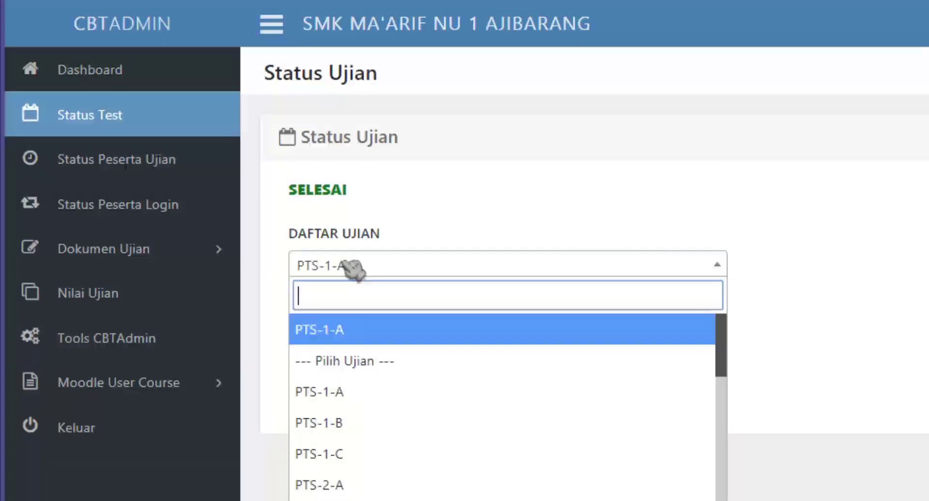
click(445, 186)
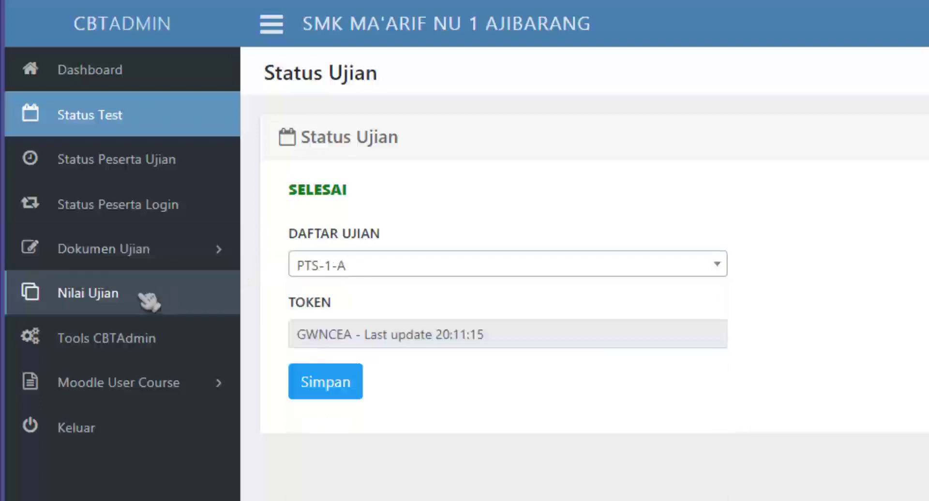
click(143, 297)
click(370, 181)
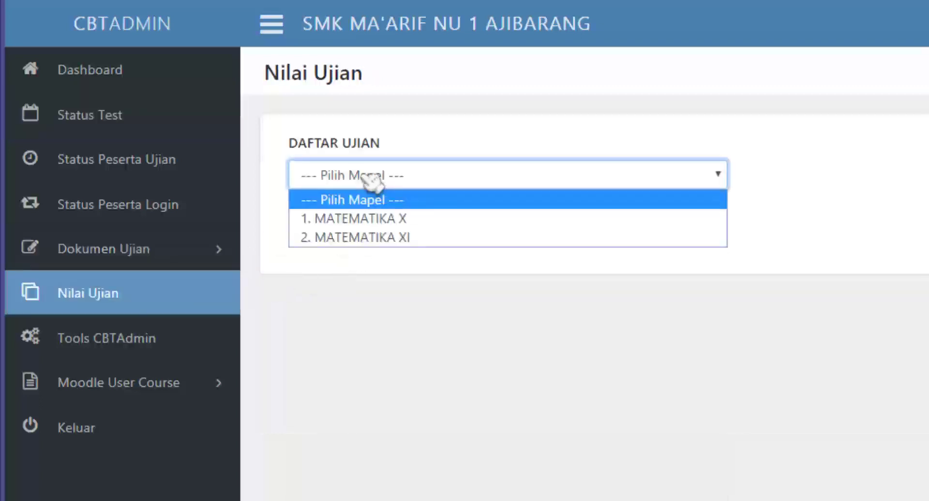
click(373, 219)
click(320, 235)
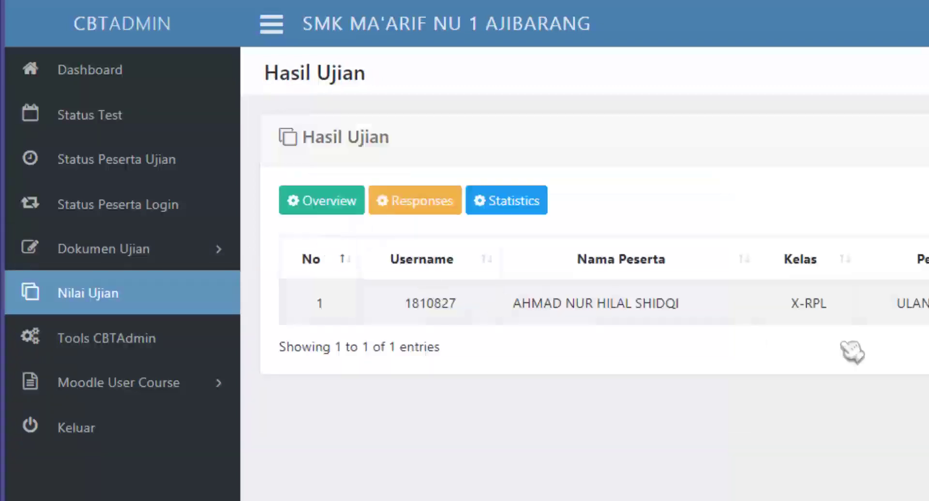
drag(566, 303, 927, 305)
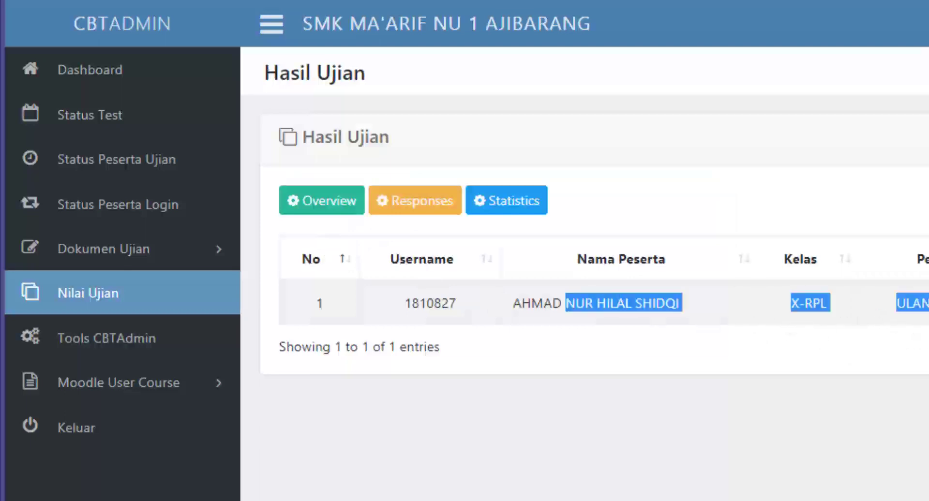
Save PTS-1-B as the active exam session in Status Test.
click(151, 132)
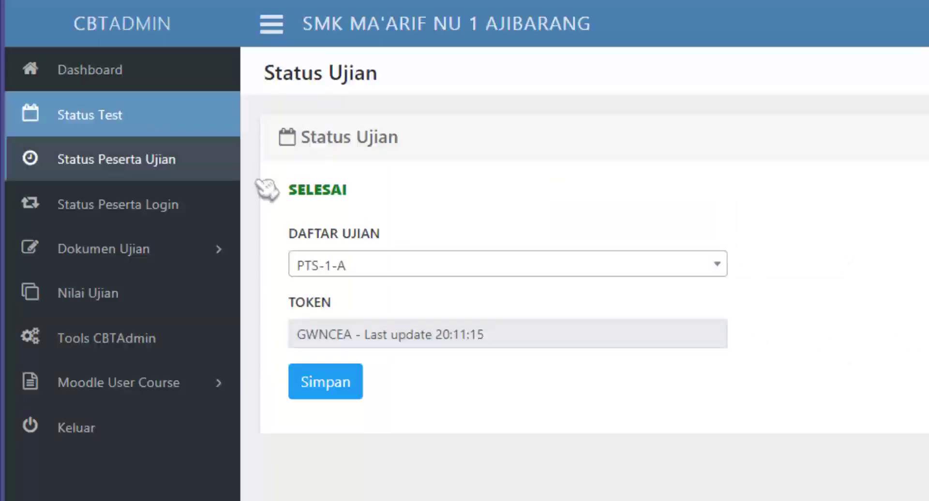
click(390, 266)
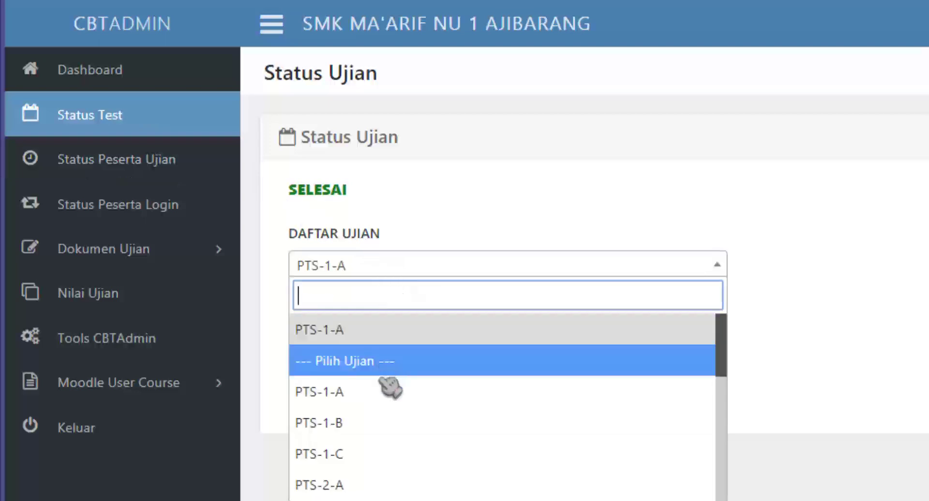
click(386, 424)
click(353, 268)
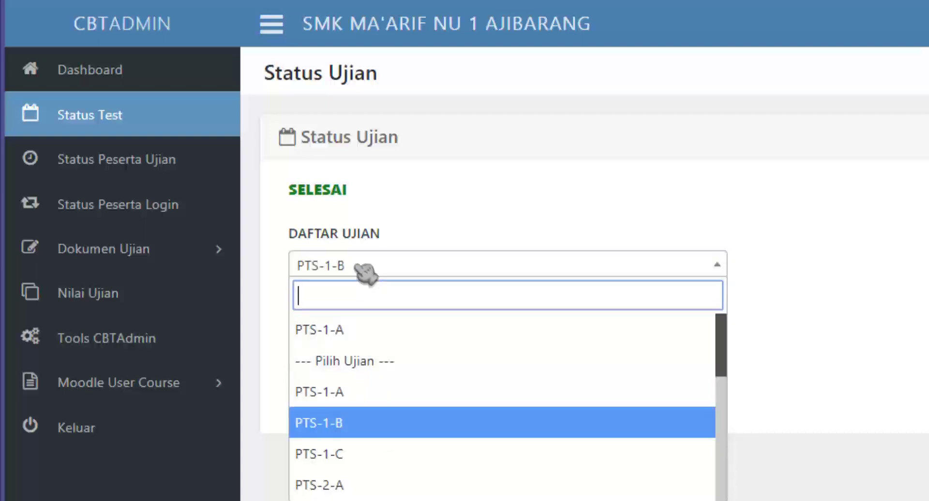
click(363, 428)
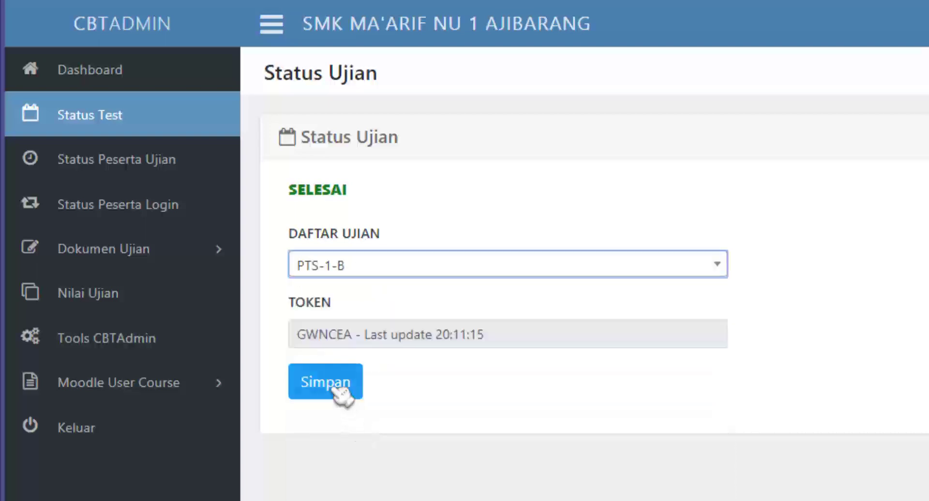
click(332, 390)
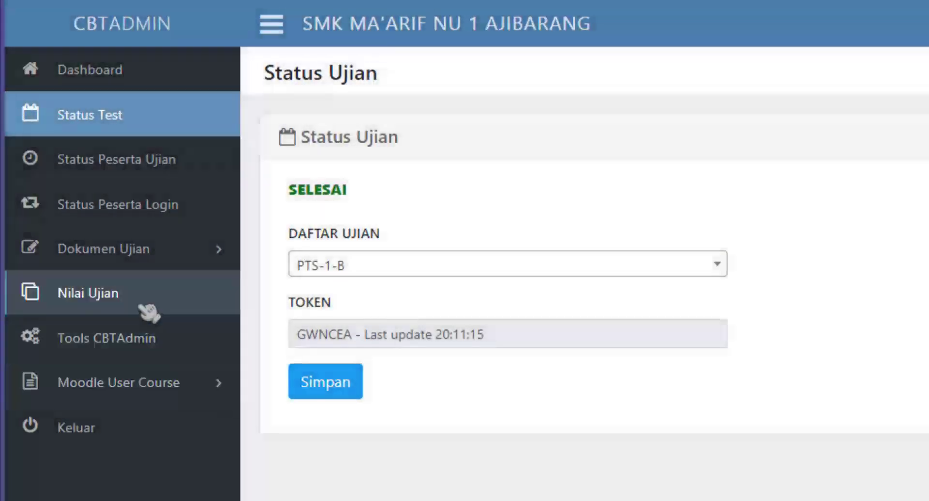
Load the Nilai Ujian results for PENDIDIKAN AGAMA ISLAM X and review the student's row.
click(160, 301)
click(411, 181)
click(382, 218)
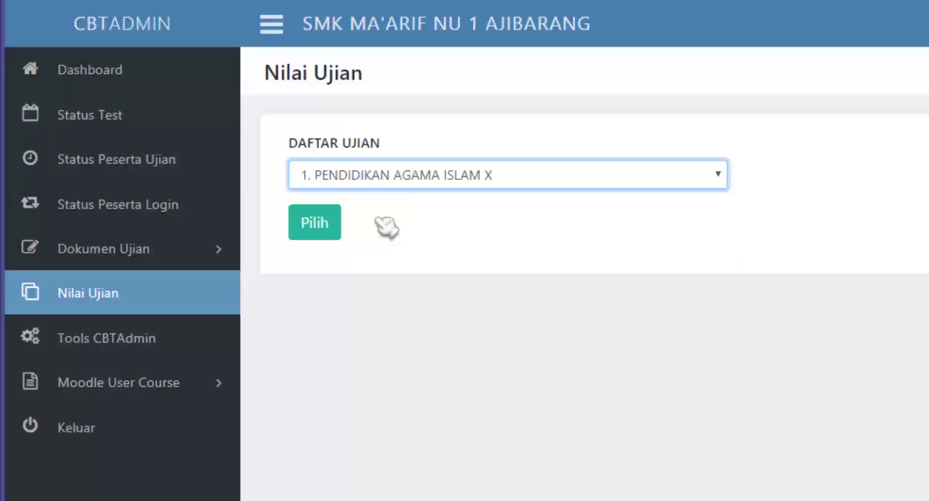
click(322, 224)
drag(500, 303, 926, 304)
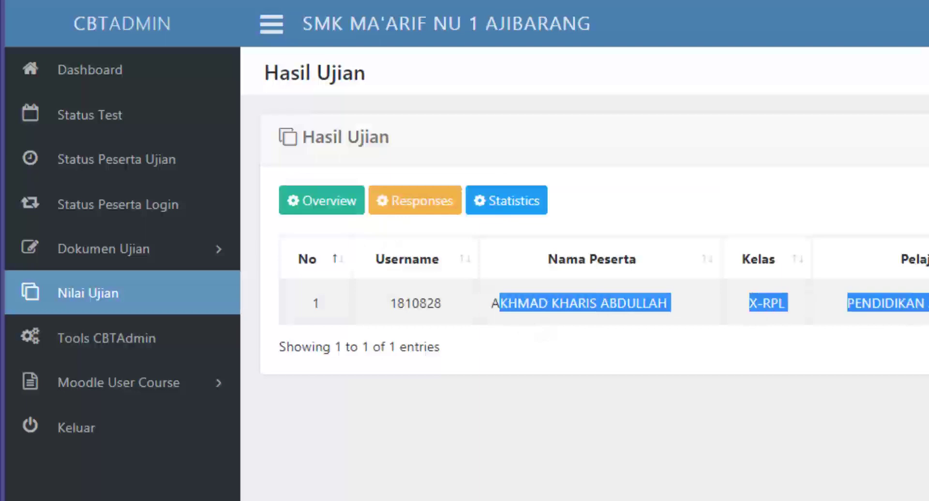
Save PTS-1-C as the active exam session in Status Test.
click(171, 130)
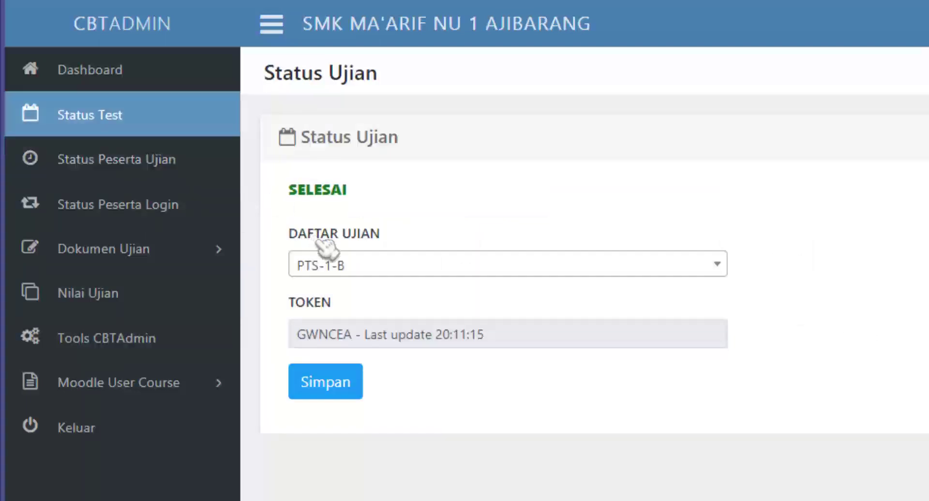
click(355, 266)
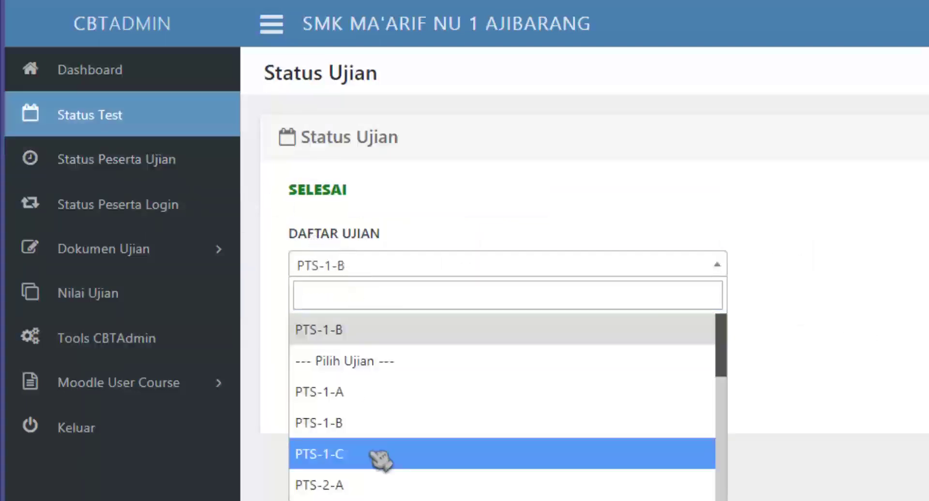
click(380, 458)
click(333, 385)
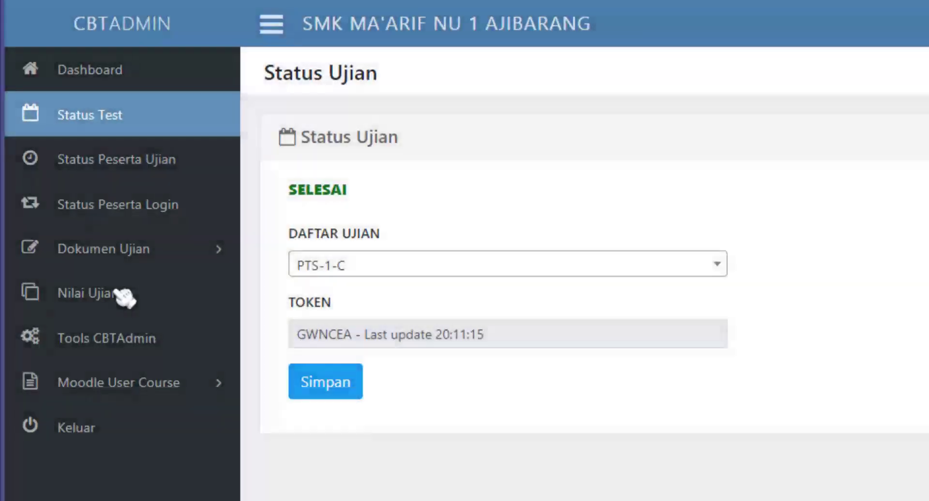
Load the Nilai Ujian results for B JAWA X.
click(125, 297)
click(357, 177)
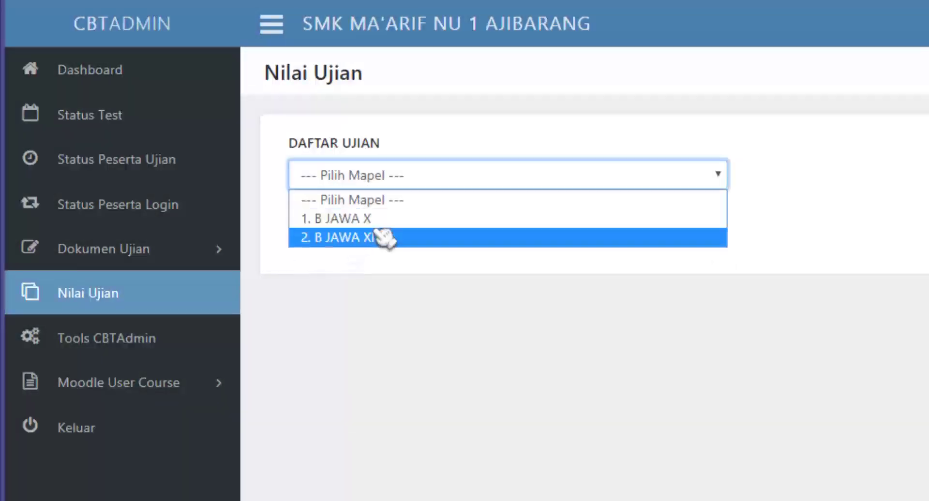
click(382, 220)
click(323, 225)
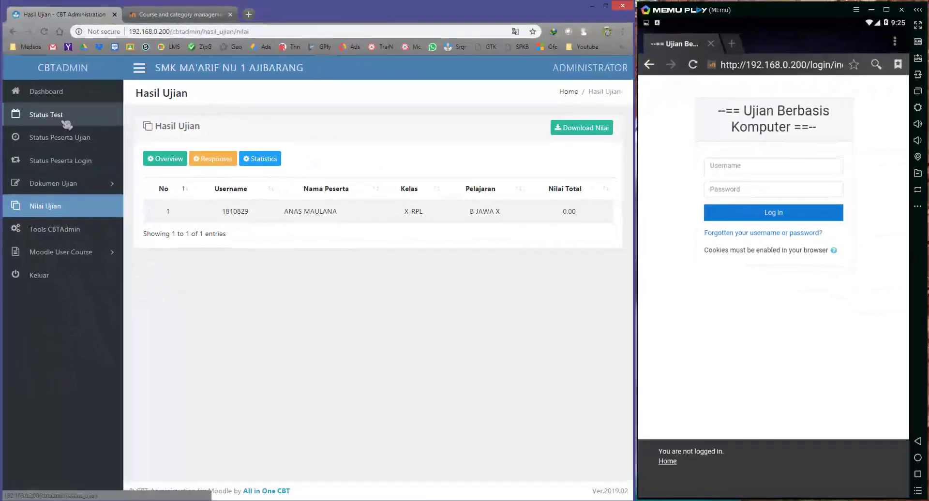
click(111, 121)
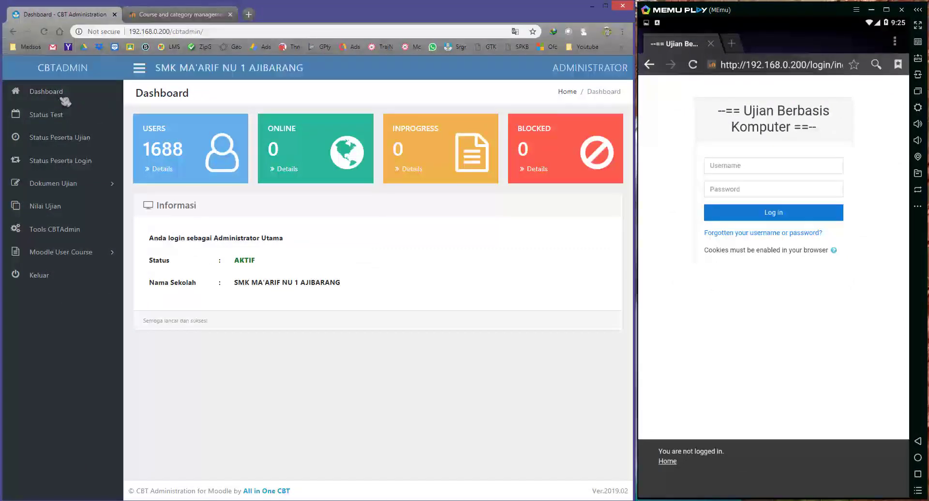
Go to Site administration > Courses > Manage courses and categories from the admin menu.
click(154, 15)
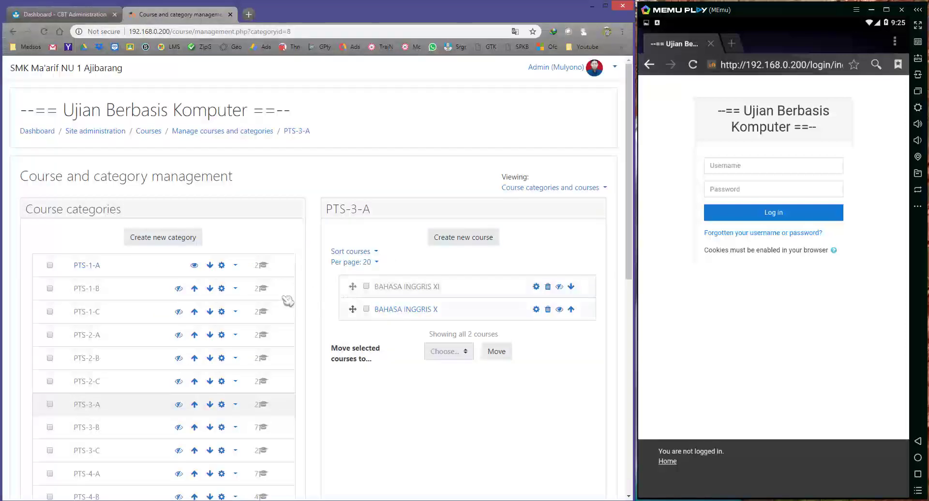
click(103, 269)
click(540, 70)
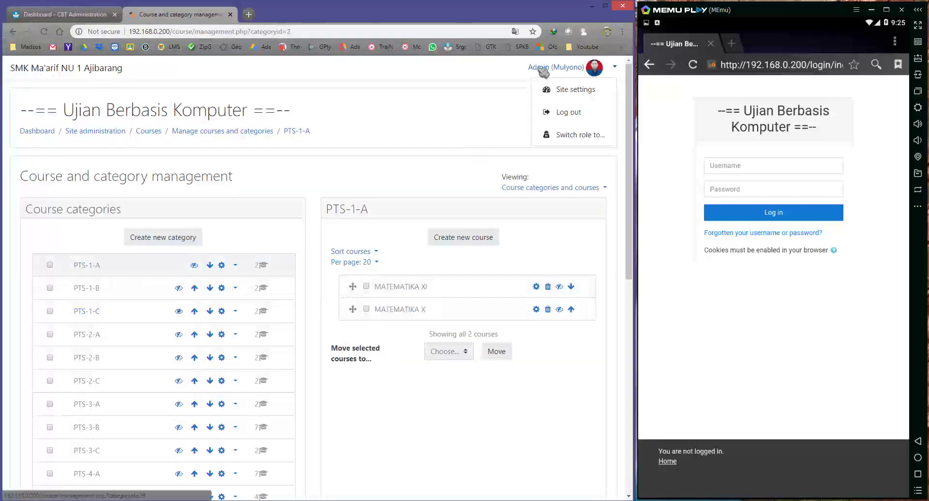
click(567, 92)
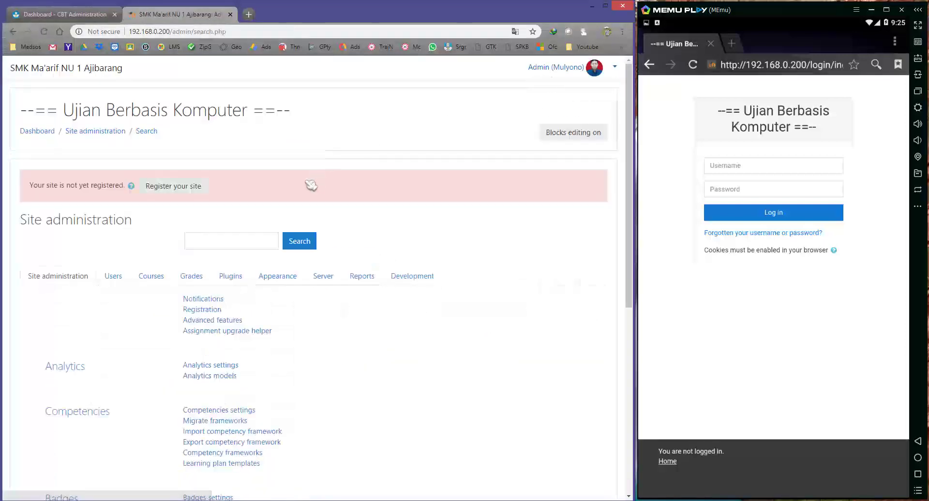
click(561, 75)
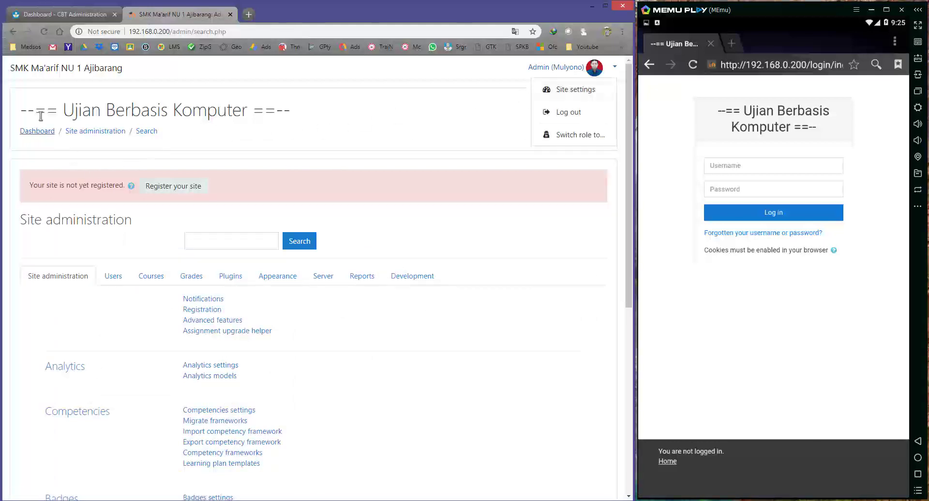
click(37, 132)
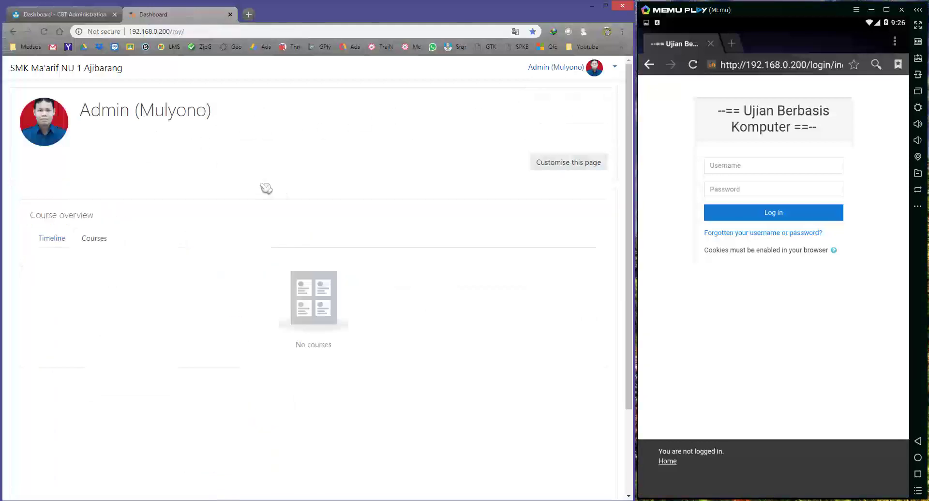
click(561, 68)
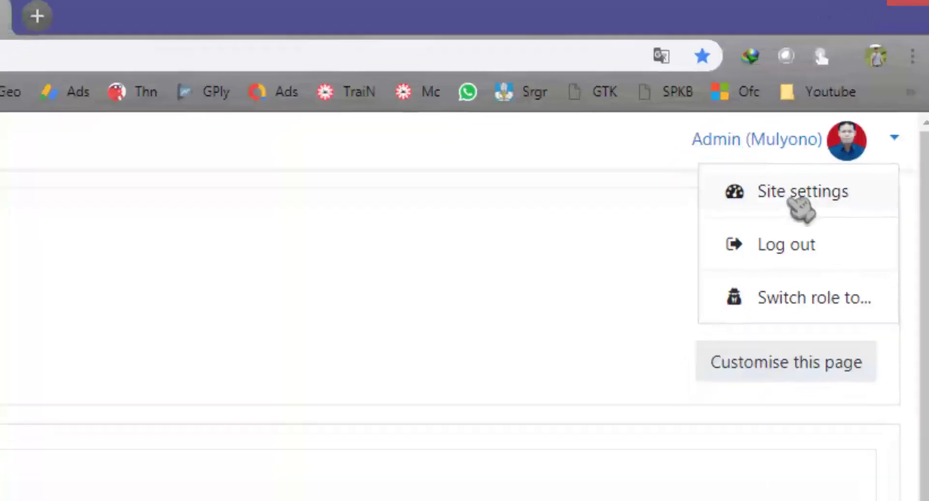
click(793, 194)
click(275, 261)
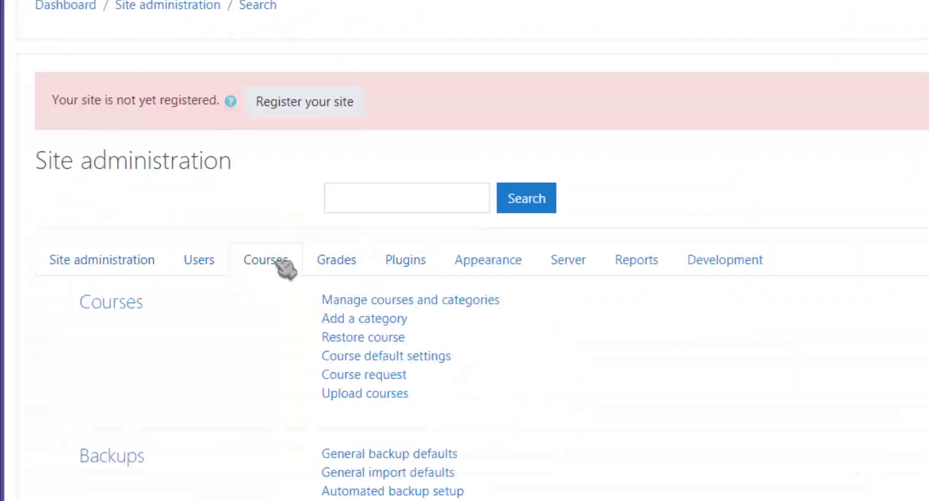
scroll(286, 268, down, 3)
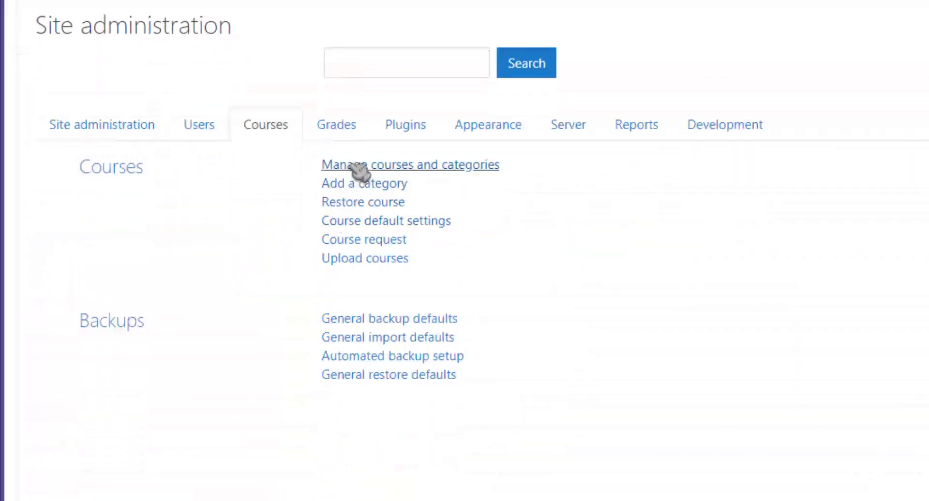
click(355, 166)
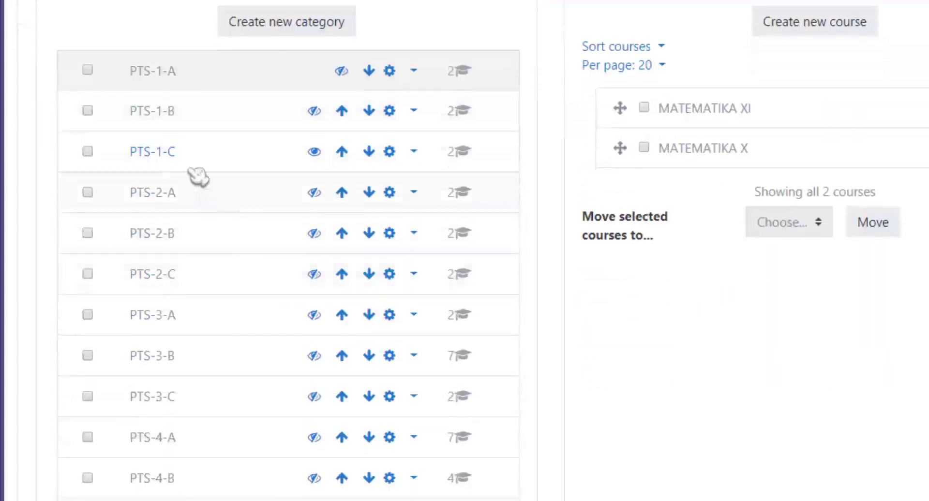
Show MATEMATIKA XI (PTS-1-A), PENDIDIKAN AGAMA ISLAM X (PTS-1-B) and BAHASA INDONESIA X (PTS-2-A).
click(164, 74)
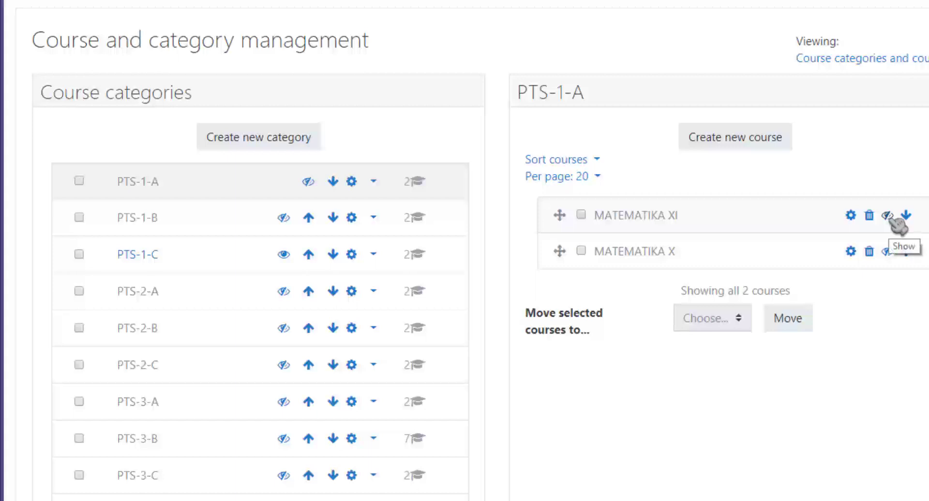
click(888, 216)
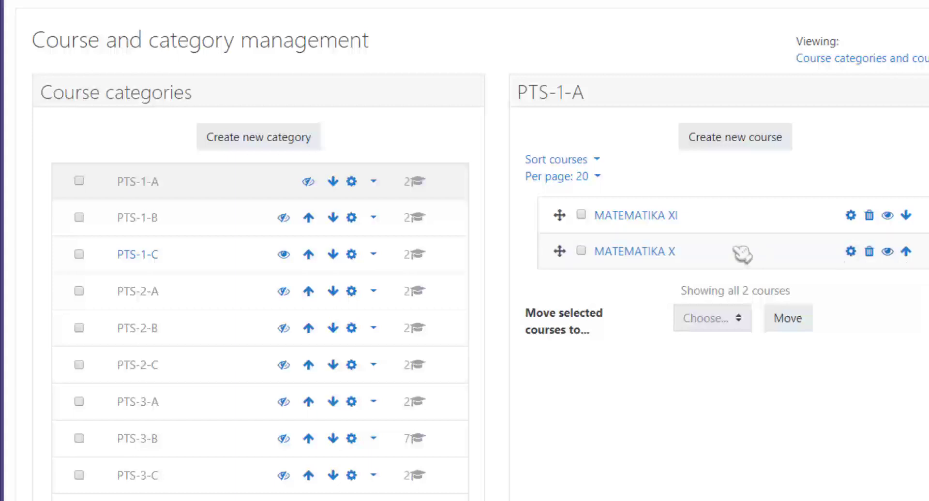
click(145, 217)
click(889, 251)
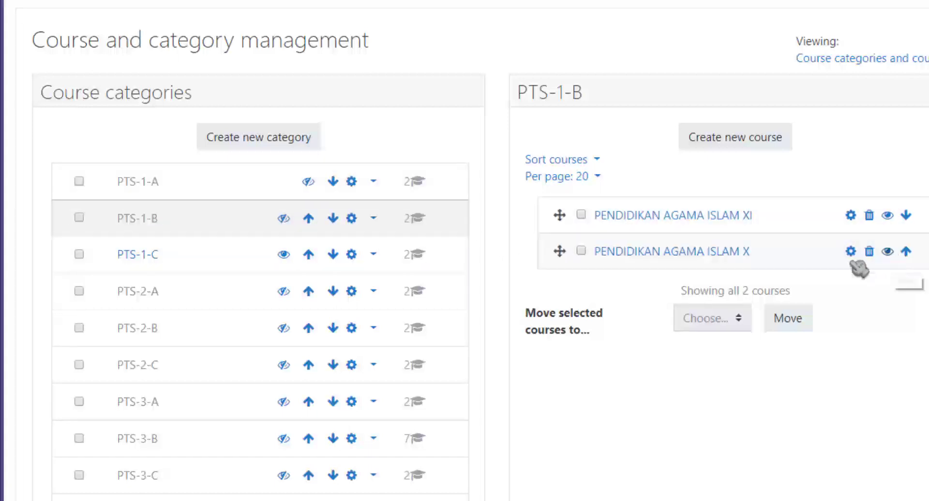
click(138, 290)
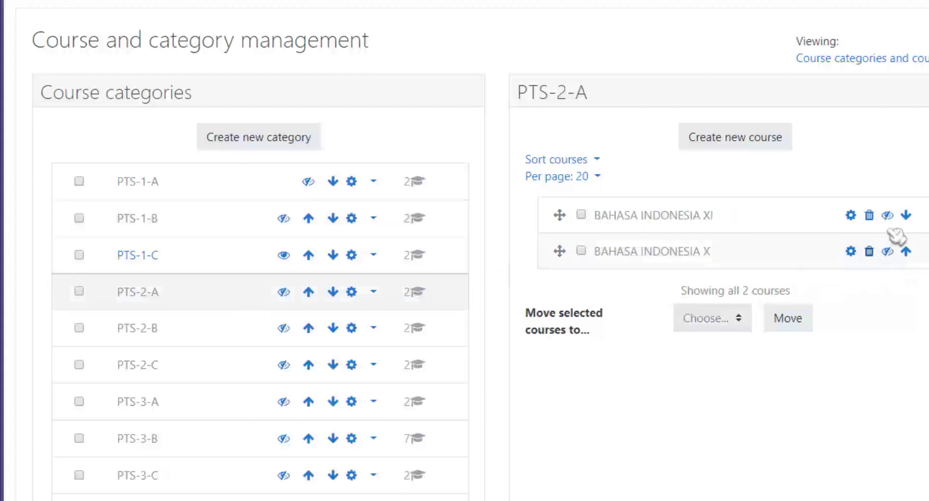
click(888, 251)
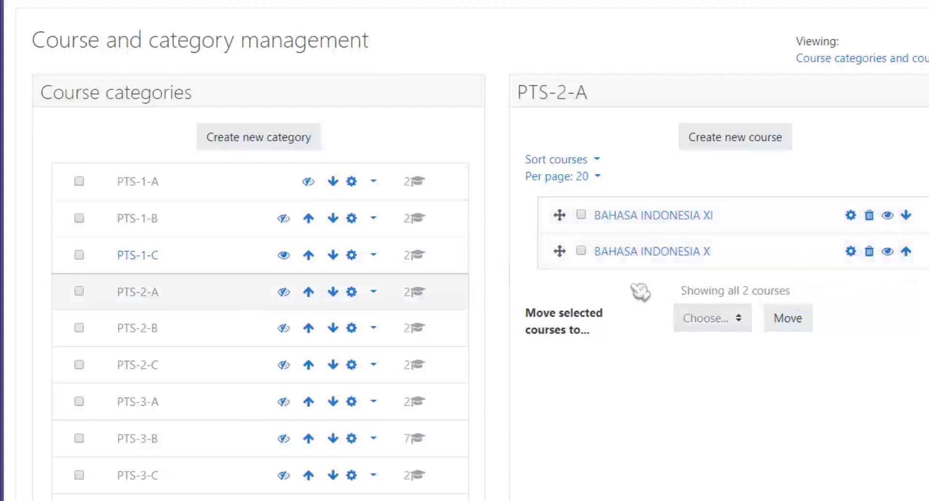